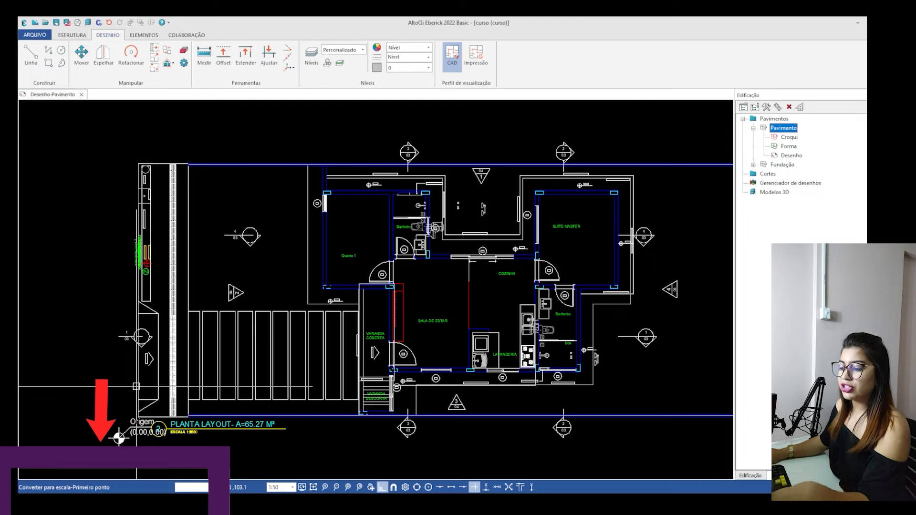
Convert the floor plan to scale by picking both faces of the wall near door P1 and setting their distance to 15.
{"action": "scroll", "coordinate": [355, 290], "scroll_direction": "up", "scroll_amount": 6}
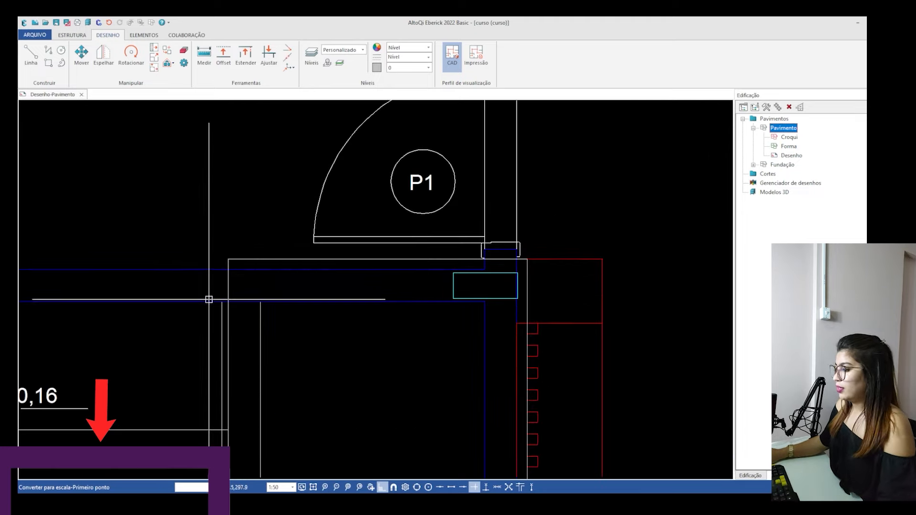
{"action": "left_click", "coordinate": [229, 262]}
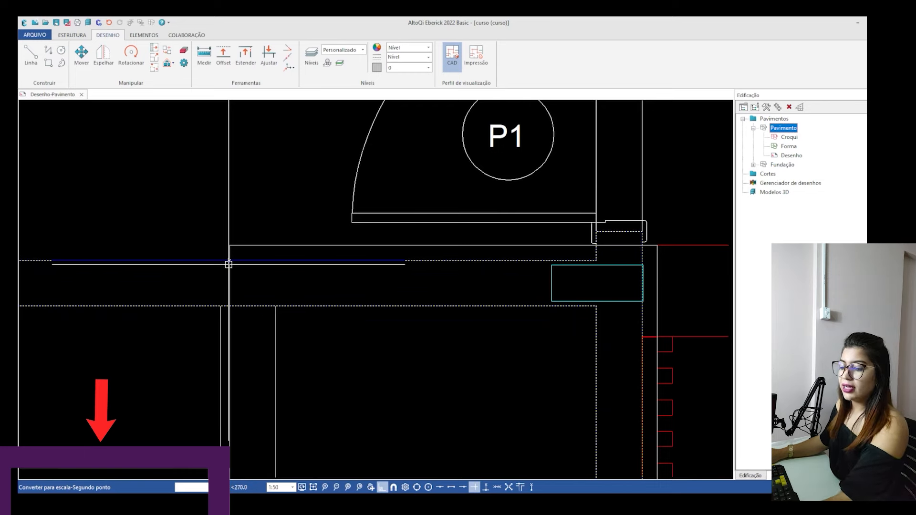
{"action": "left_click", "coordinate": [230, 306]}
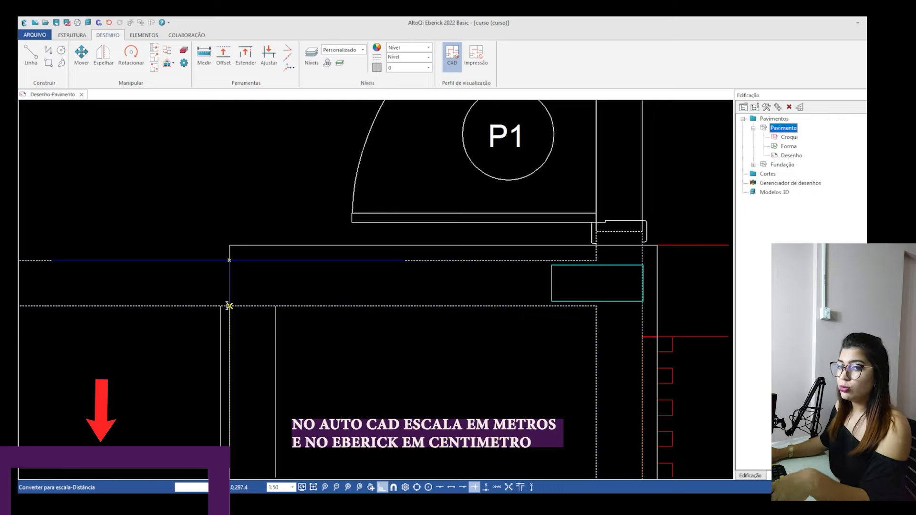
{"action": "type", "text": "15"}
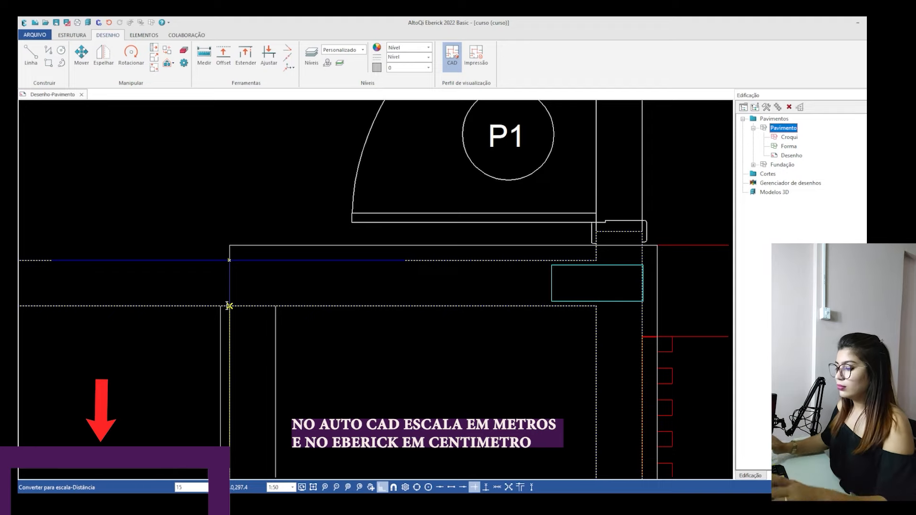
{"action": "key", "text": "Return"}
Measure the thickness of the wall between Quarto 1 and the covered veranda to check the converted scale.
{"action": "scroll", "coordinate": [227, 306], "scroll_direction": "down", "scroll_amount": 10}
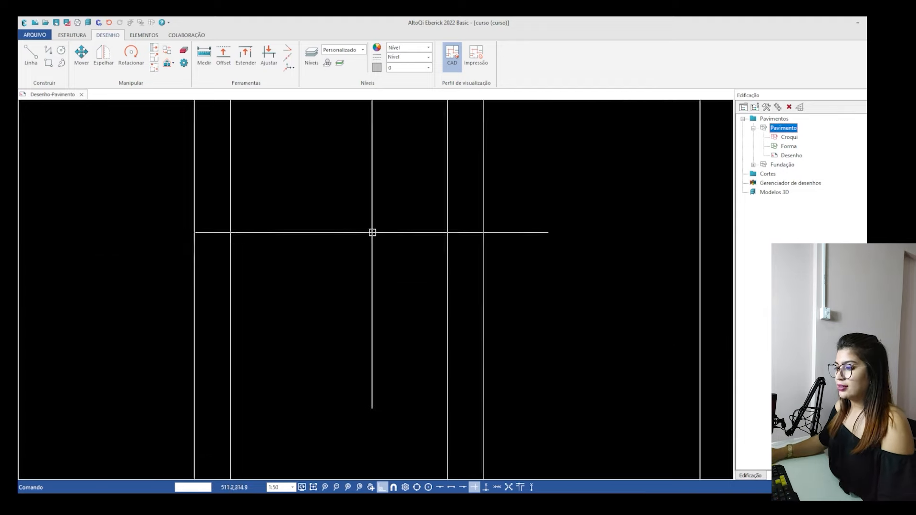
{"action": "scroll", "coordinate": [385, 279], "scroll_direction": "up", "scroll_amount": 2}
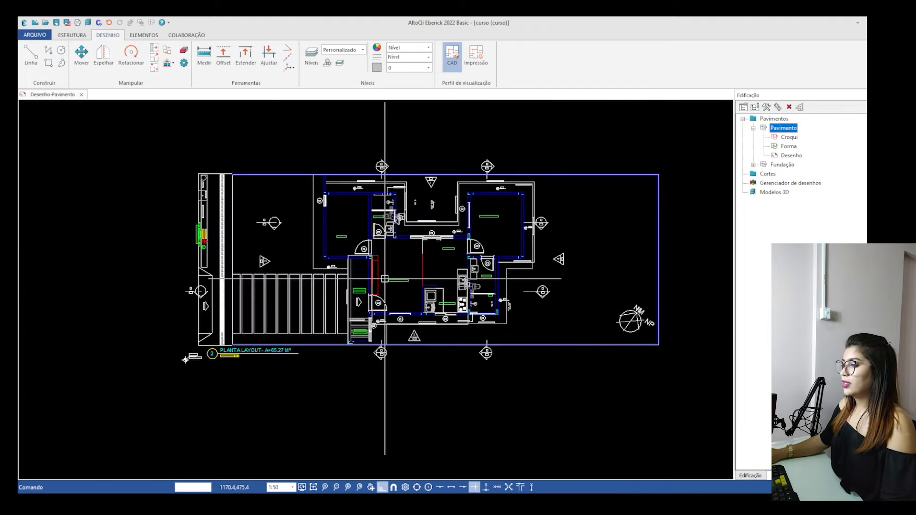
{"action": "key", "text": "Return"}
{"action": "scroll", "coordinate": [385, 278], "scroll_direction": "up", "scroll_amount": 8}
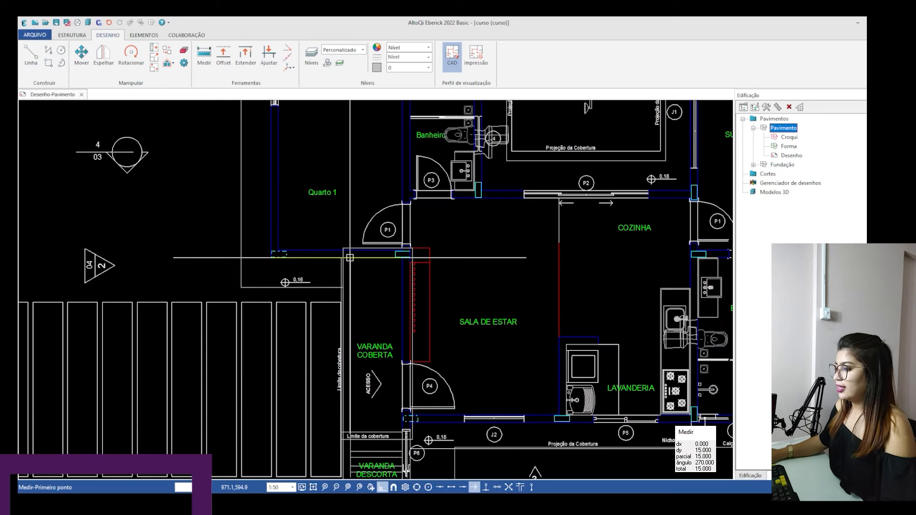
{"action": "left_click", "coordinate": [328, 235]}
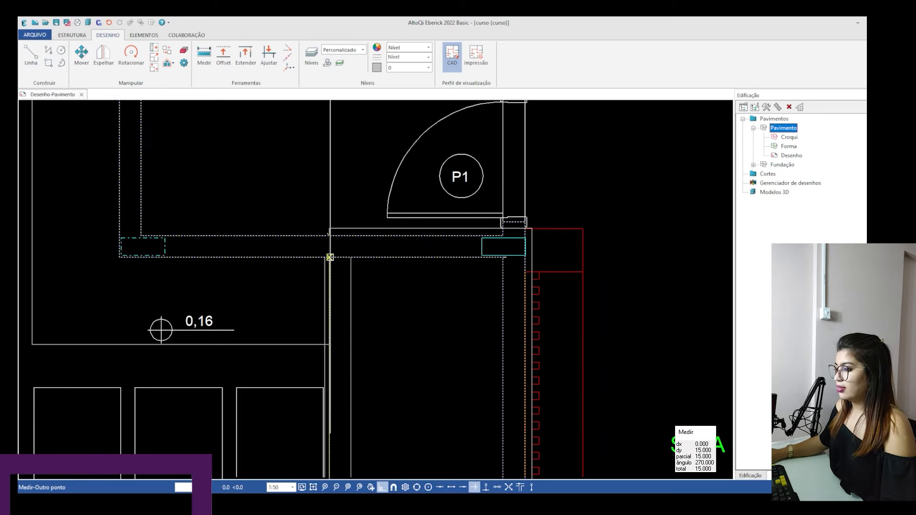
{"action": "left_click", "coordinate": [380, 393]}
{"action": "scroll", "coordinate": [203, 284], "scroll_direction": "down", "scroll_amount": 3}
{"action": "scroll", "coordinate": [203, 284], "scroll_direction": "down", "scroll_amount": 6}
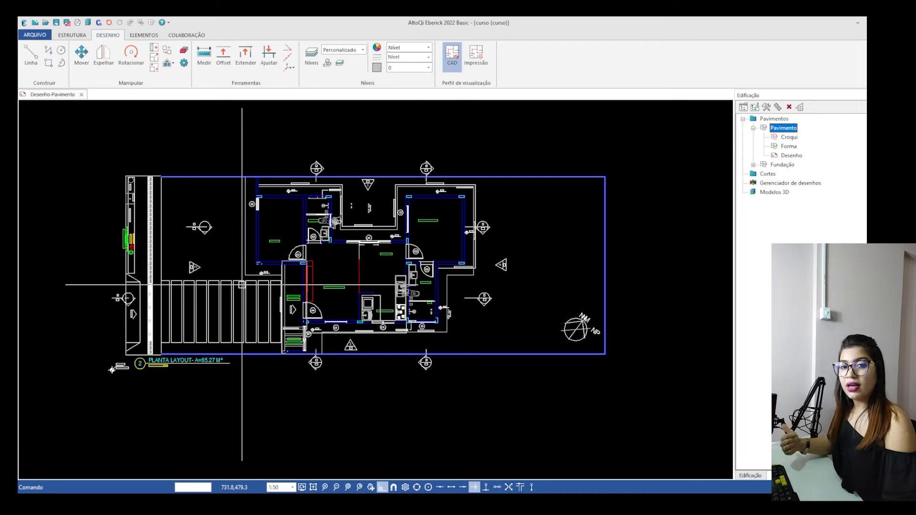
Reposition the drawing origin at the upper-left end of the blue lot boundary wall, beside the sidewalk strip.
{"action": "type", "text": "oo"}
{"action": "key", "text": "Return"}
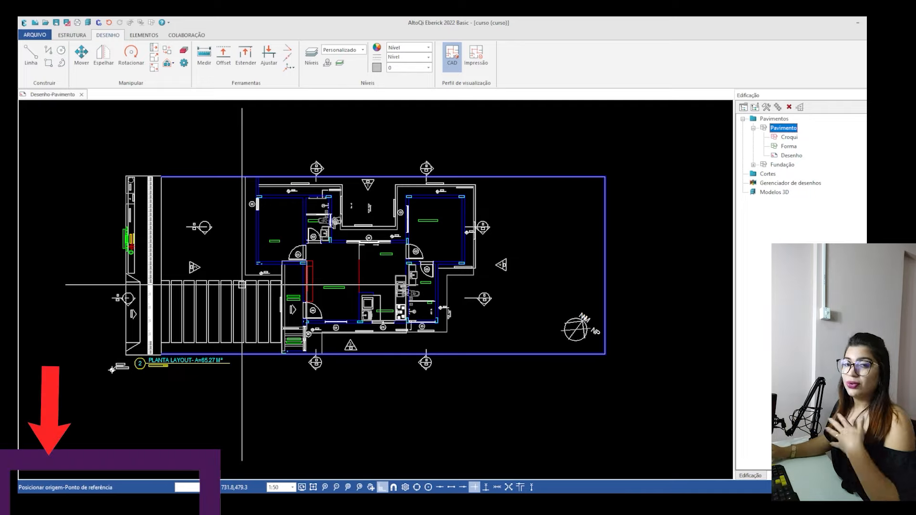
{"action": "middle_click_drag", "start_coordinate": [214, 223], "coordinate": [215, 226]}
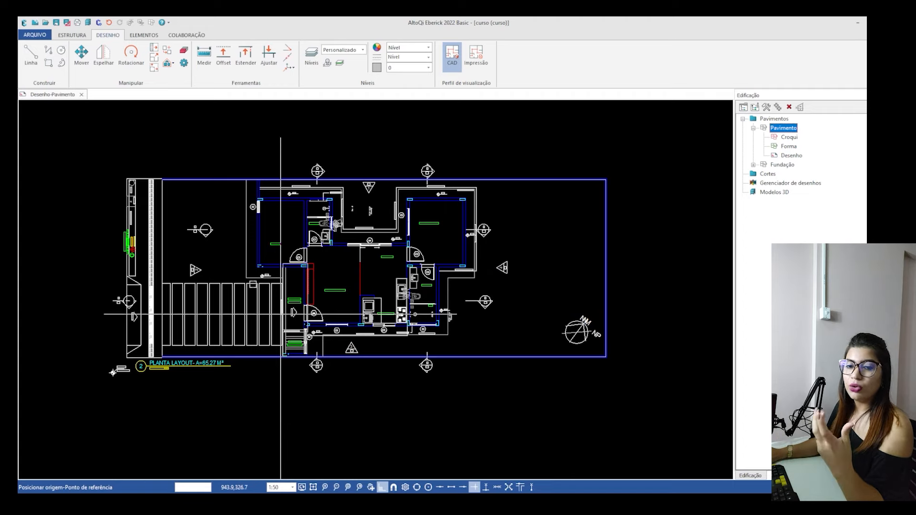
{"action": "scroll", "coordinate": [116, 177], "scroll_direction": "up", "scroll_amount": 2}
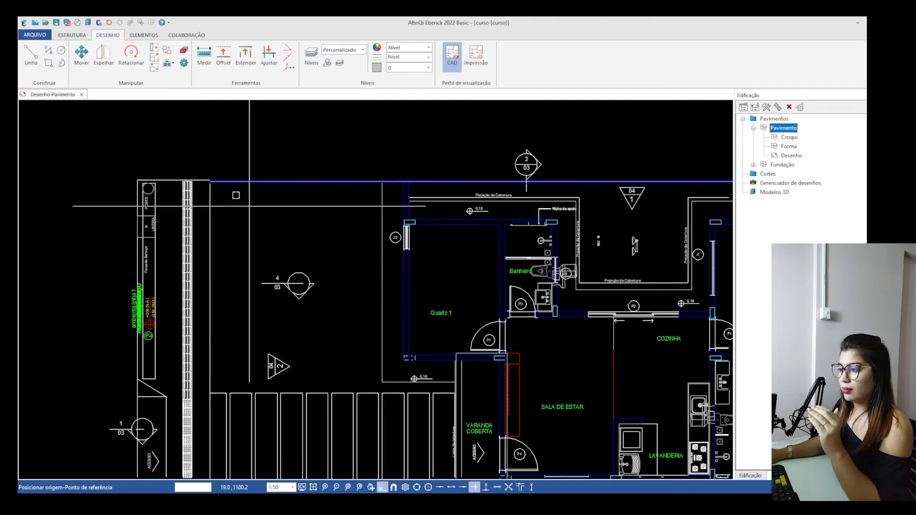
{"action": "scroll", "coordinate": [229, 157], "scroll_direction": "up", "scroll_amount": 5}
{"action": "middle_click_drag", "start_coordinate": [253, 152], "coordinate": [211, 245]}
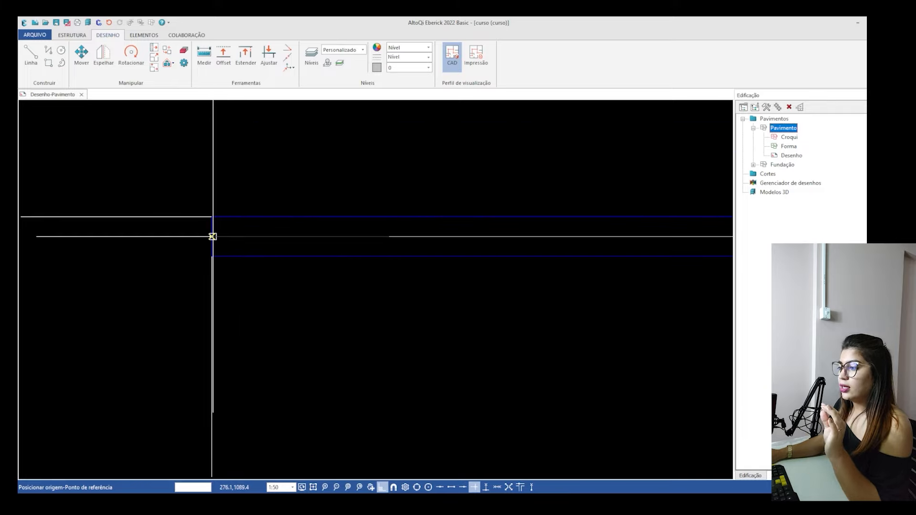
{"action": "left_click", "coordinate": [213, 235]}
{"action": "scroll", "coordinate": [194, 225], "scroll_direction": "down", "scroll_amount": 6}
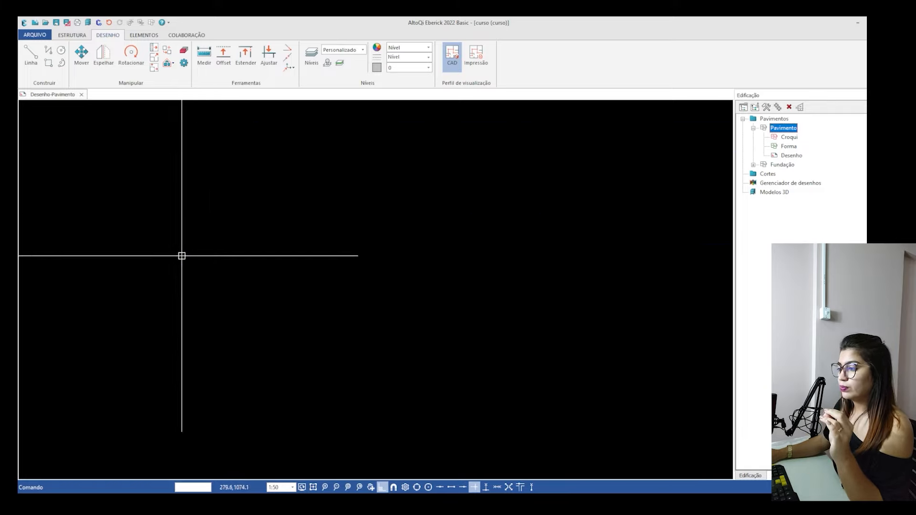
{"action": "scroll", "coordinate": [156, 314], "scroll_direction": "up", "scroll_amount": 2}
{"action": "scroll", "coordinate": [143, 308], "scroll_direction": "up", "scroll_amount": 4}
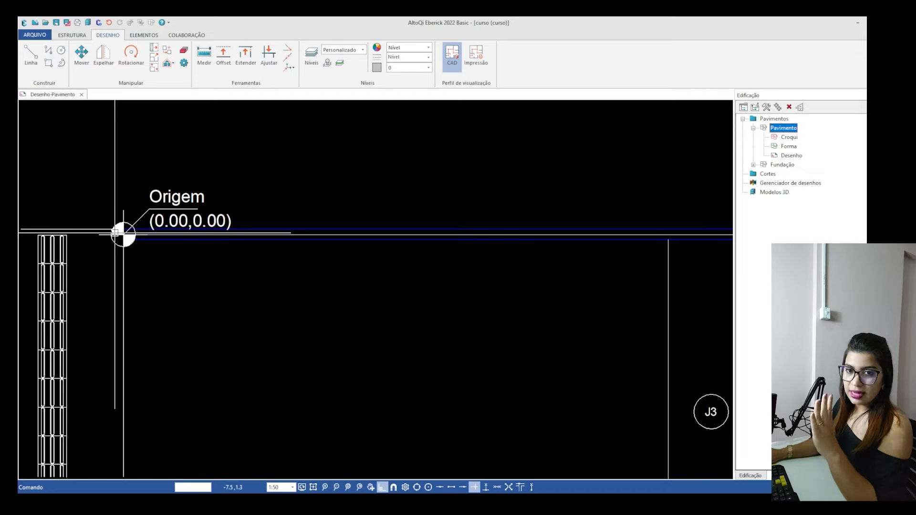
Open the Croqui of the Pavimento floor.
{"action": "scroll", "coordinate": [115, 233], "scroll_direction": "down", "scroll_amount": 1}
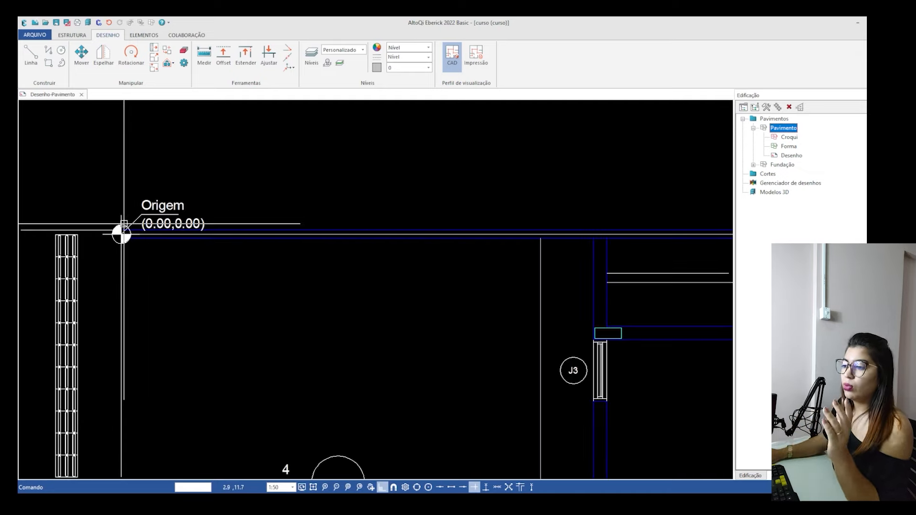
{"action": "scroll", "coordinate": [123, 223], "scroll_direction": "down", "scroll_amount": 2}
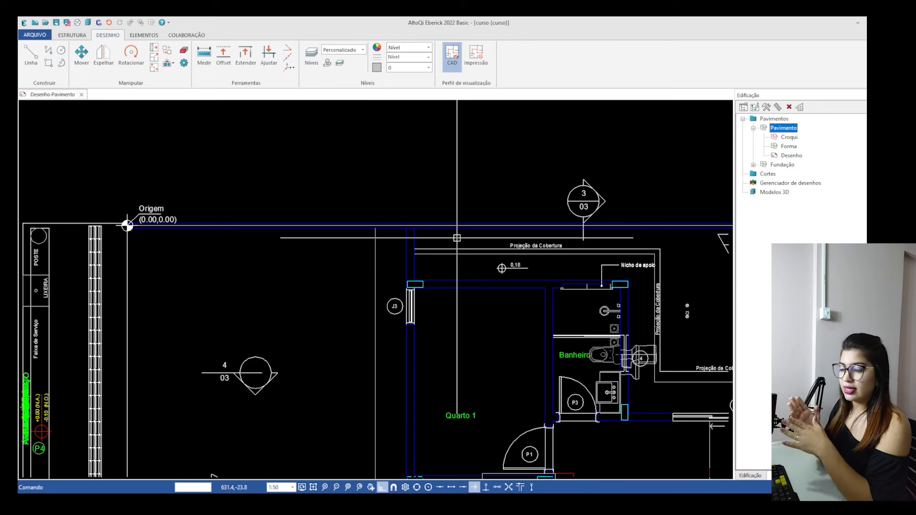
{"action": "scroll", "coordinate": [326, 303], "scroll_direction": "down", "scroll_amount": 2}
{"action": "mouse_move", "coordinate": [498, 332]}
{"action": "middle_mouse_down"}
{"action": "mouse_move", "coordinate": [443, 226]}
{"action": "mouse_move", "coordinate": [407, 197]}
{"action": "middle_mouse_up"}
{"action": "middle_click_drag", "start_coordinate": [404, 269], "coordinate": [377, 240]}
{"action": "scroll", "coordinate": [377, 239], "scroll_direction": "down", "scroll_amount": 1}
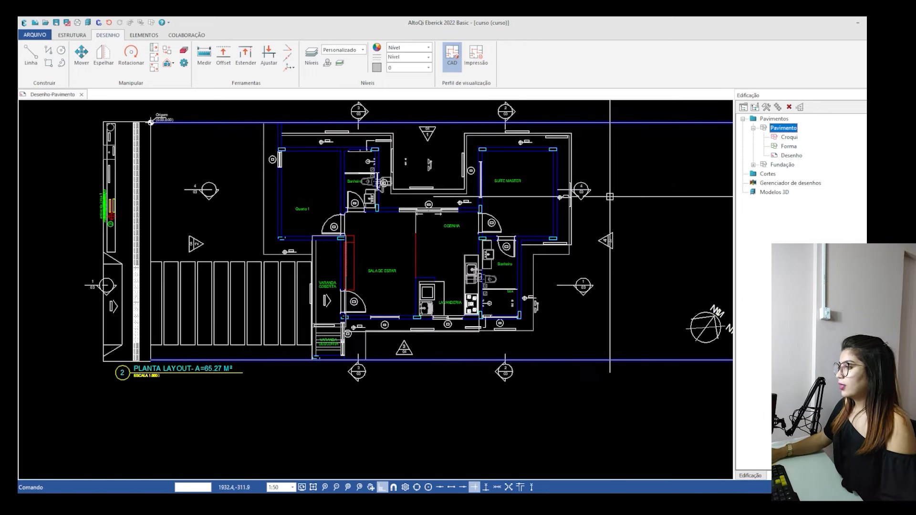
{"action": "left_click", "coordinate": [788, 138]}
{"action": "scroll", "coordinate": [411, 203], "scroll_direction": "down", "scroll_amount": 3}
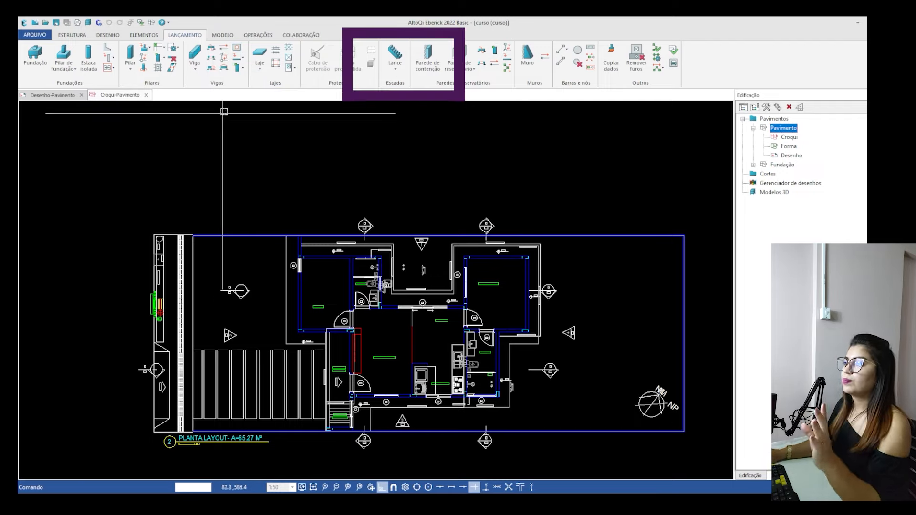
Check the new column's section settings and measure the short side of the column outline near door P1 of Quarto 1.
{"action": "left_click", "coordinate": [136, 57]}
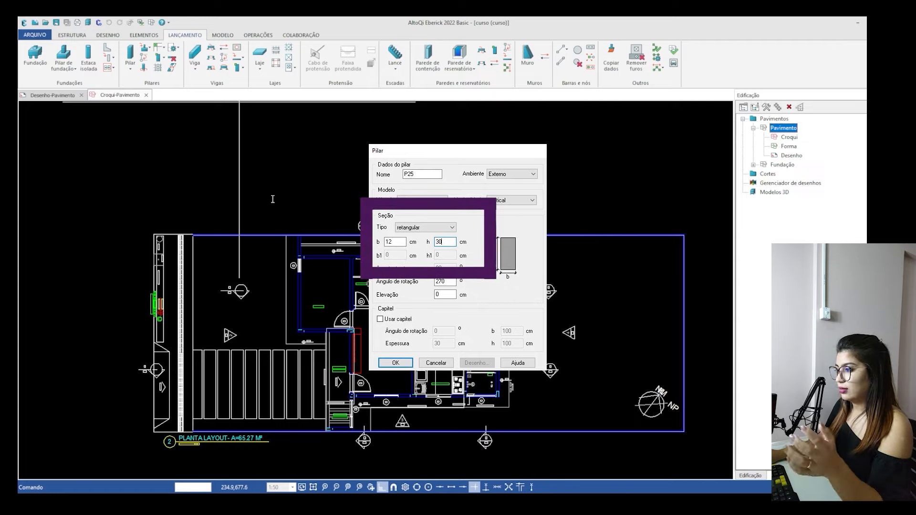
{"action": "key", "text": "Return"}
{"action": "scroll", "coordinate": [344, 317], "scroll_direction": "up", "scroll_amount": 8}
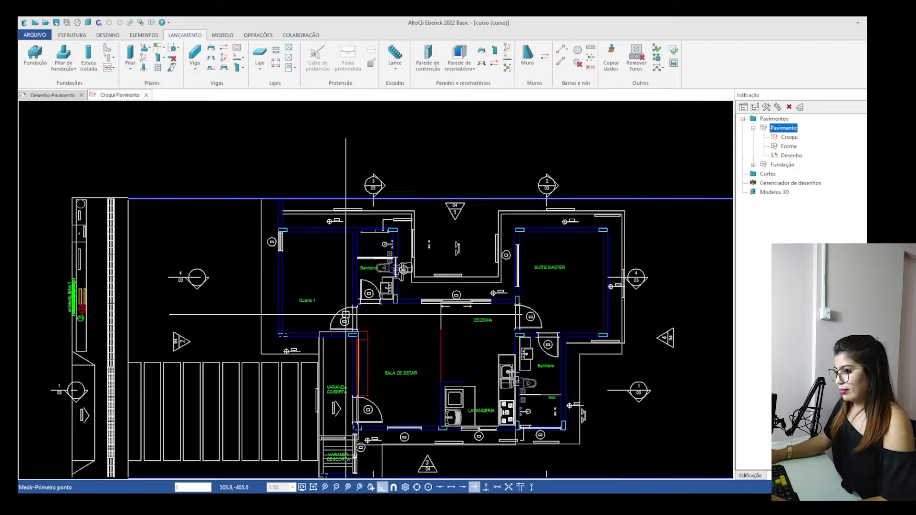
{"action": "middle_click_drag", "start_coordinate": [391, 462], "coordinate": [415, 343]}
{"action": "scroll", "coordinate": [415, 343], "scroll_direction": "up", "scroll_amount": 2}
{"action": "left_click", "coordinate": [332, 331]}
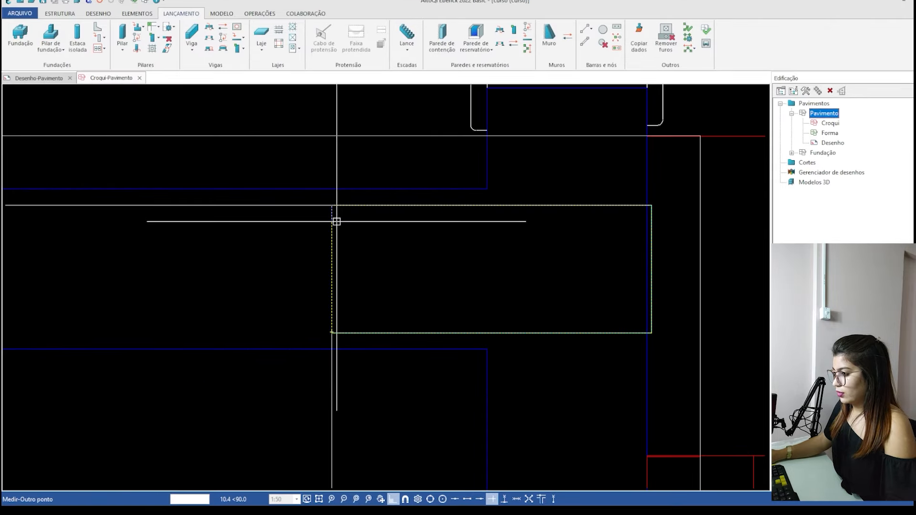
{"action": "left_click", "coordinate": [332, 203]}
{"action": "scroll", "coordinate": [336, 230], "scroll_direction": "down", "scroll_amount": 3}
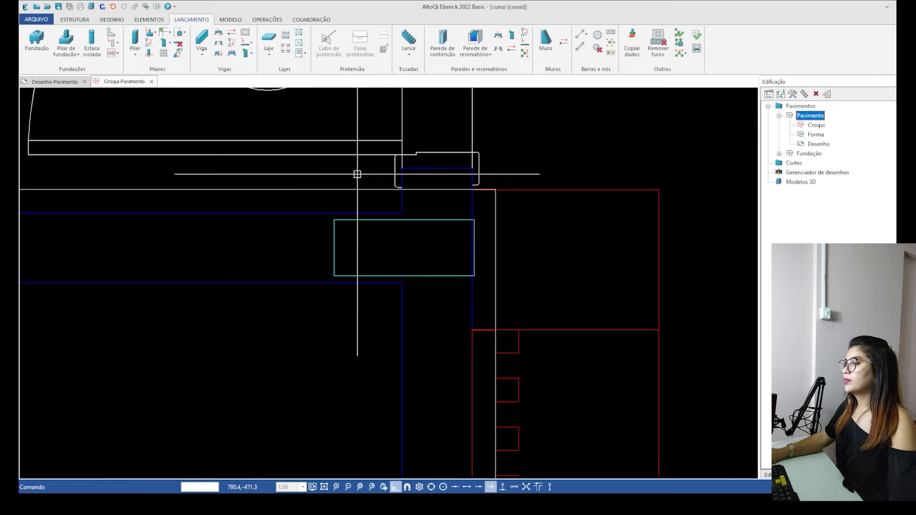
Define a rectangular column with b 12 cm, h 30 cm and a 270° rotation angle.
{"action": "left_click", "coordinate": [357, 174]}
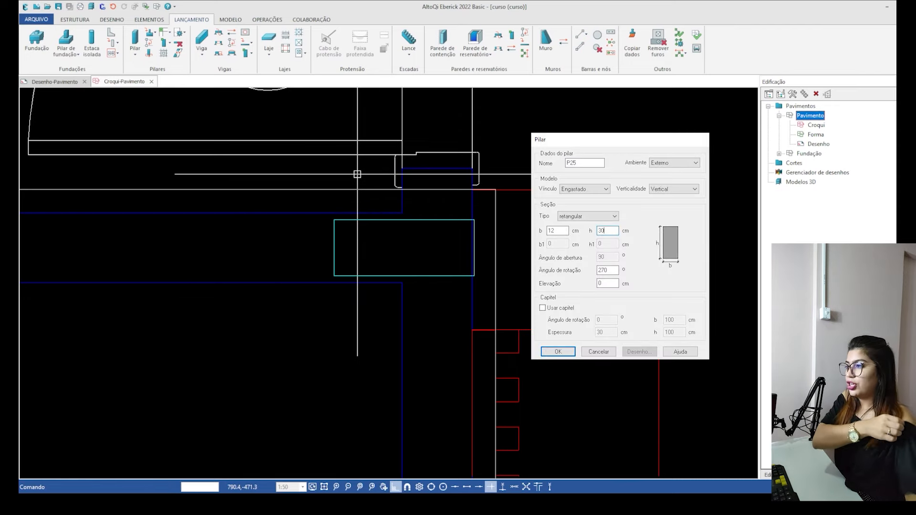
{"action": "scroll", "coordinate": [330, 212], "scroll_direction": "down", "scroll_amount": 2}
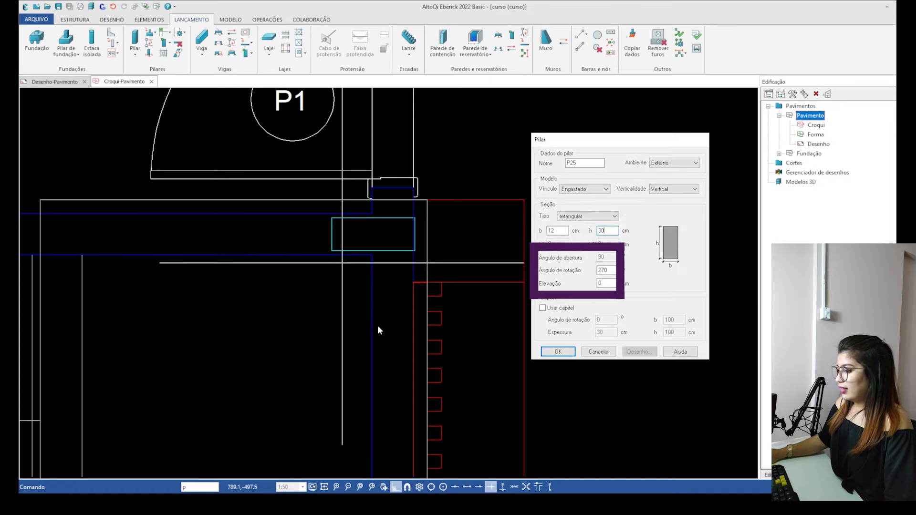
{"action": "key", "text": "Return"}
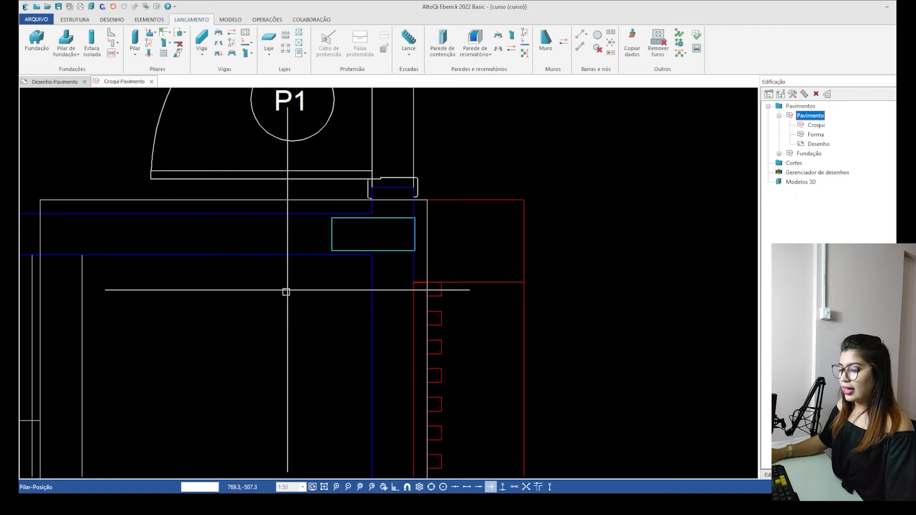
Place the column horizontally over the outline near door P1 of Quarto 1, anchored at its upper-right corner with offset 0.
{"action": "scroll", "coordinate": [394, 198], "scroll_direction": "up", "scroll_amount": 2}
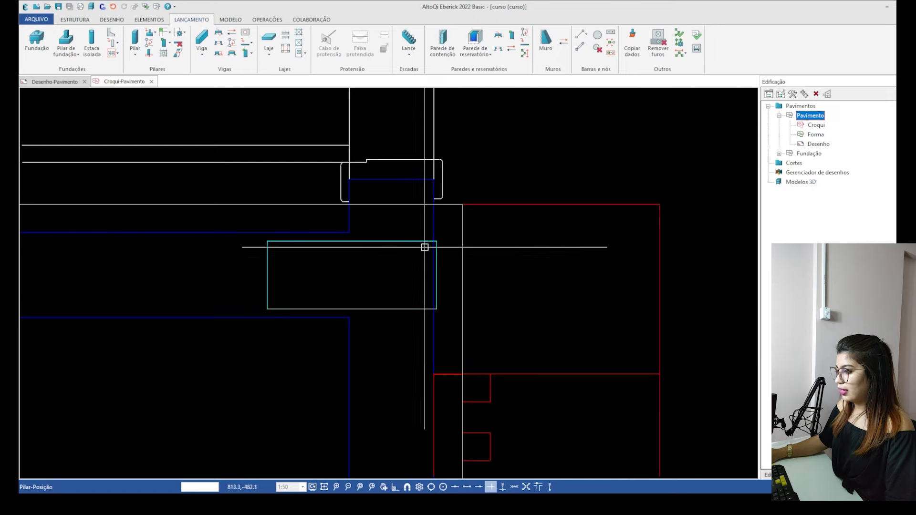
{"action": "left_click", "coordinate": [433, 242]}
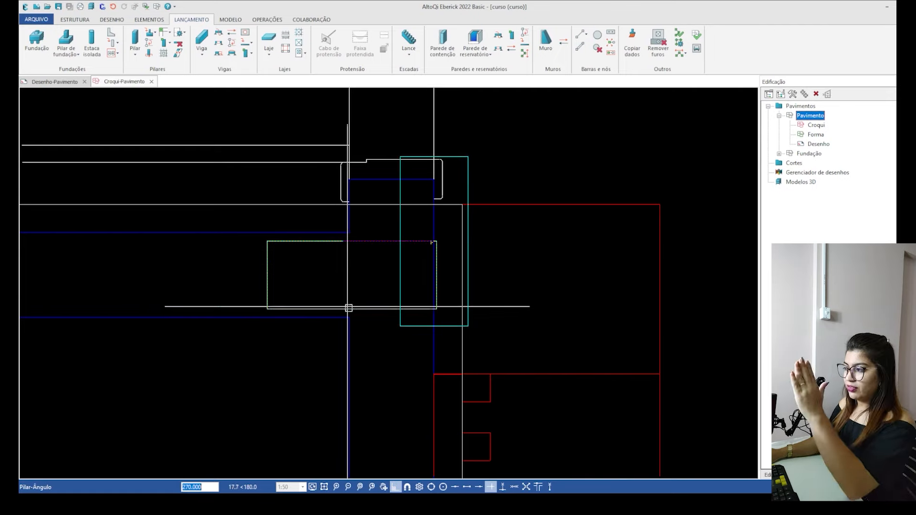
{"action": "left_click", "coordinate": [442, 318]}
{"action": "right_click", "coordinate": [331, 343]}
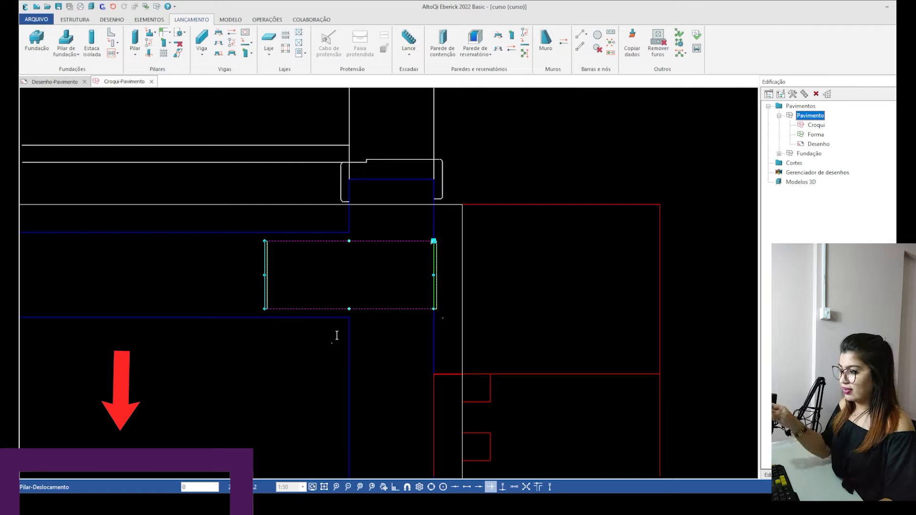
{"action": "key", "text": "Return"}
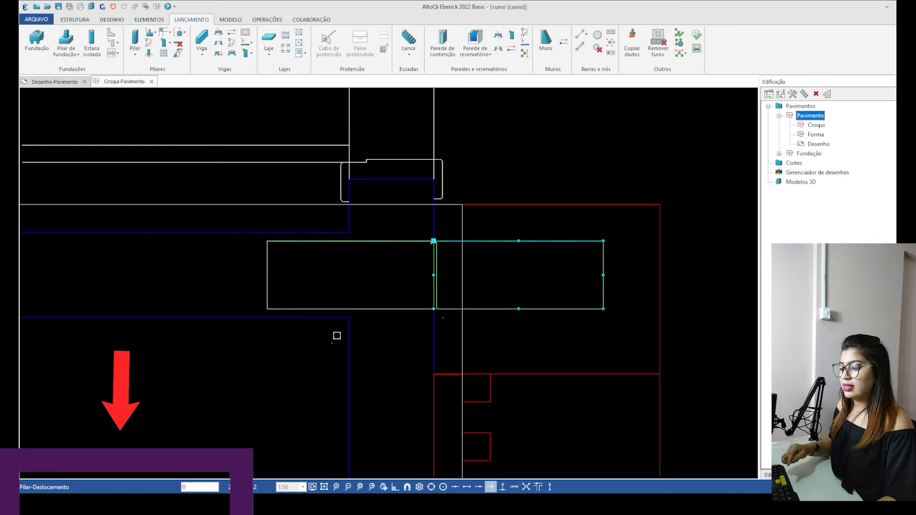
{"action": "key", "text": "Escape"}
{"action": "scroll", "coordinate": [494, 276], "scroll_direction": "up", "scroll_amount": 2}
{"action": "left_click", "coordinate": [340, 228]}
{"action": "scroll", "coordinate": [458, 278], "scroll_direction": "up", "scroll_amount": 1}
{"action": "key", "text": "Escape"}
{"action": "scroll", "coordinate": [354, 247], "scroll_direction": "down", "scroll_amount": 4}
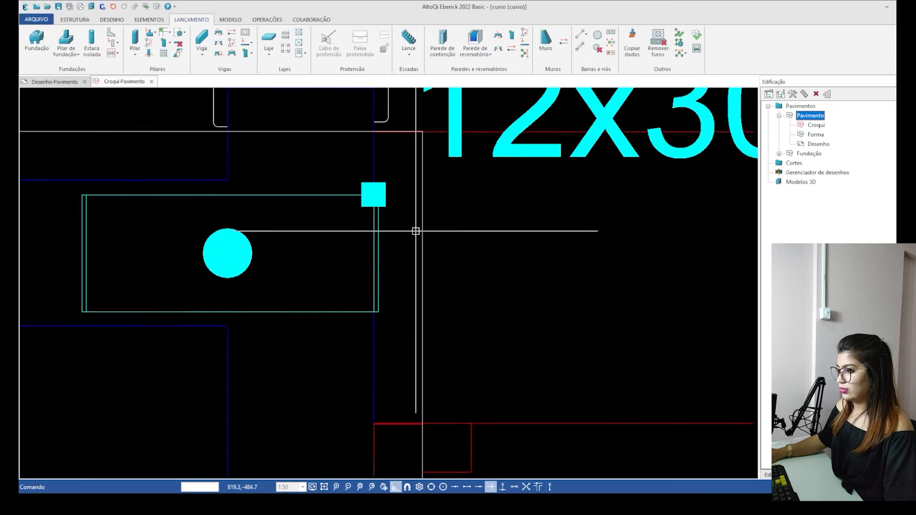
Place a 12x30 column horizontally over the outline at the upper-right corner of the Banheiro beside Quarto 1, anchored at its lower-left corner.
{"action": "scroll", "coordinate": [234, 227], "scroll_direction": "down", "scroll_amount": 5}
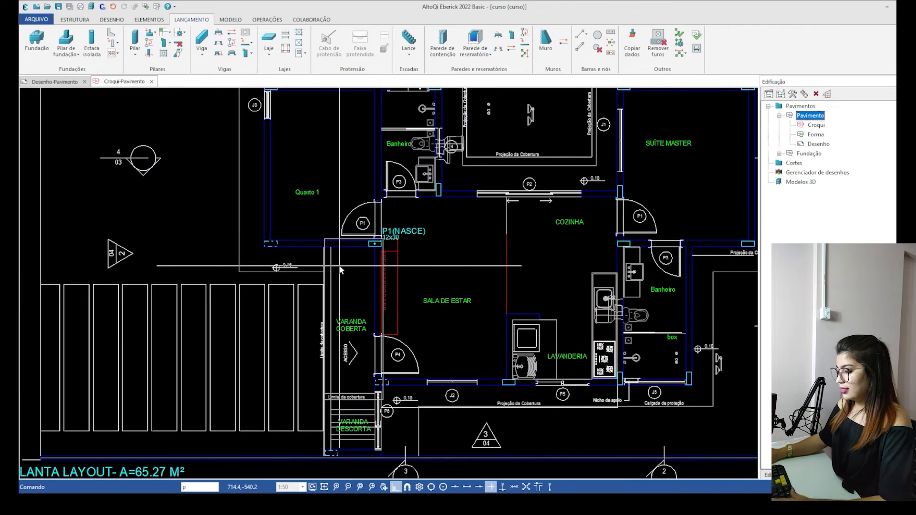
{"action": "type", "text": "p"}
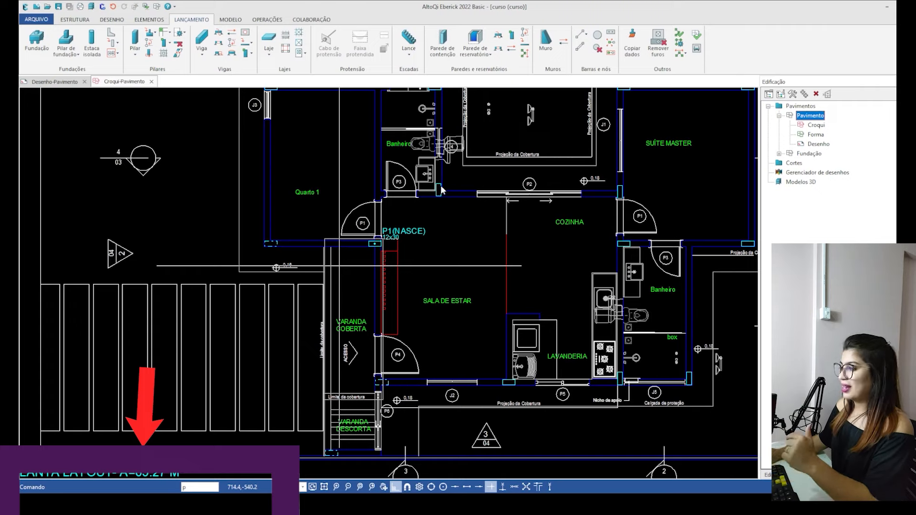
{"action": "key", "text": "Return"}
{"action": "scroll", "coordinate": [460, 272], "scroll_direction": "up", "scroll_amount": 6}
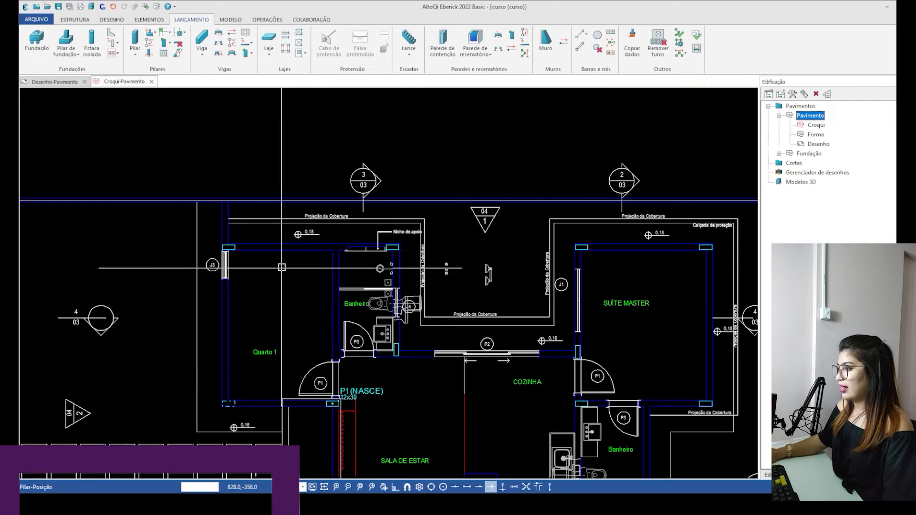
{"action": "scroll", "coordinate": [363, 158], "scroll_direction": "up", "scroll_amount": 5}
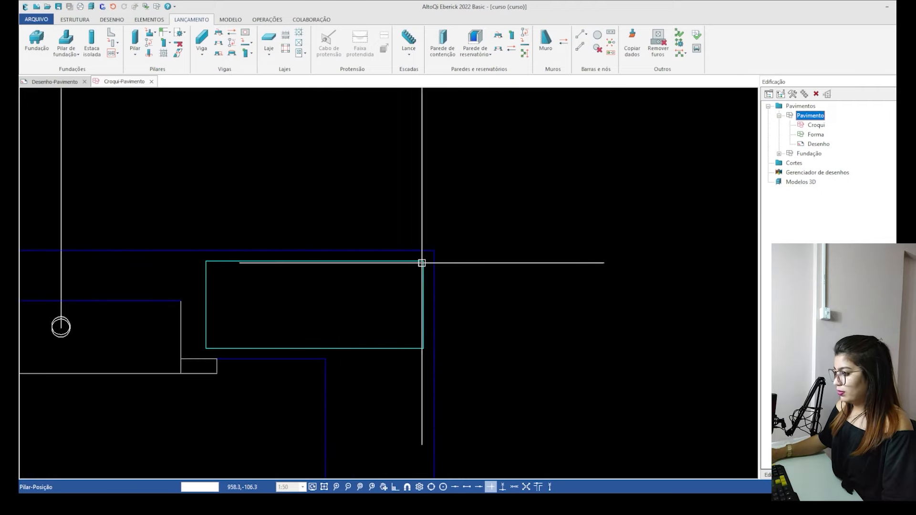
{"action": "left_click", "coordinate": [206, 348]}
{"action": "key", "text": "F8"}
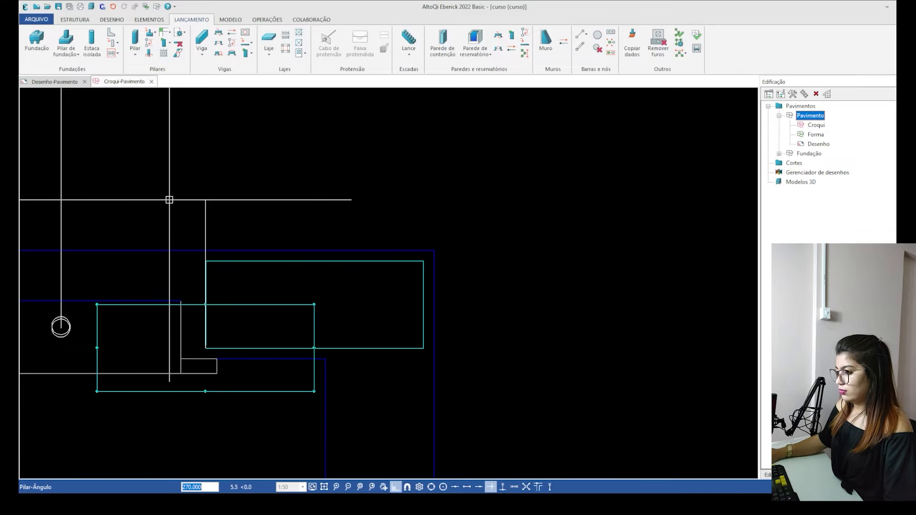
{"action": "left_click", "coordinate": [170, 199]}
{"action": "left_click", "coordinate": [352, 204]}
{"action": "scroll", "coordinate": [334, 210], "scroll_direction": "down", "scroll_amount": 5}
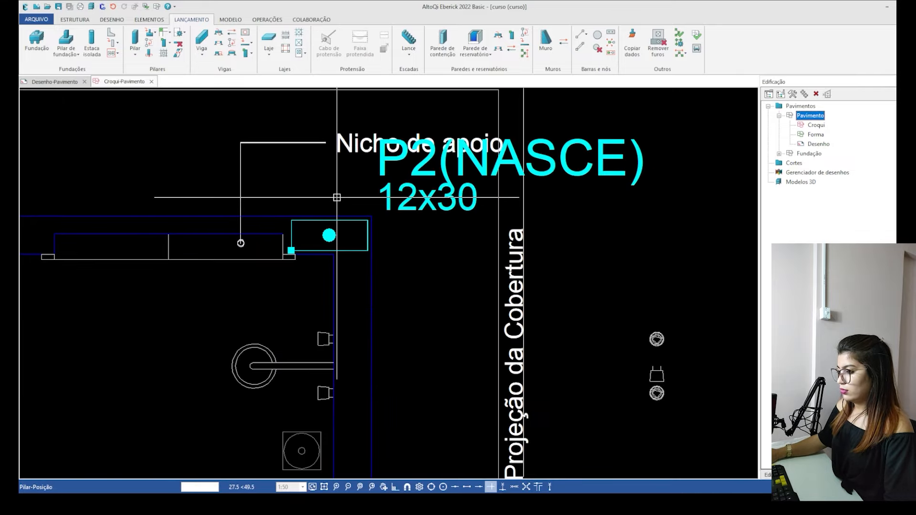
Place a 12x30 column horizontally over the outline at the Suíte Master's upper-left corner, anchored at its lower-left corner with offset 0.
{"action": "scroll", "coordinate": [324, 216], "scroll_direction": "up", "scroll_amount": 5}
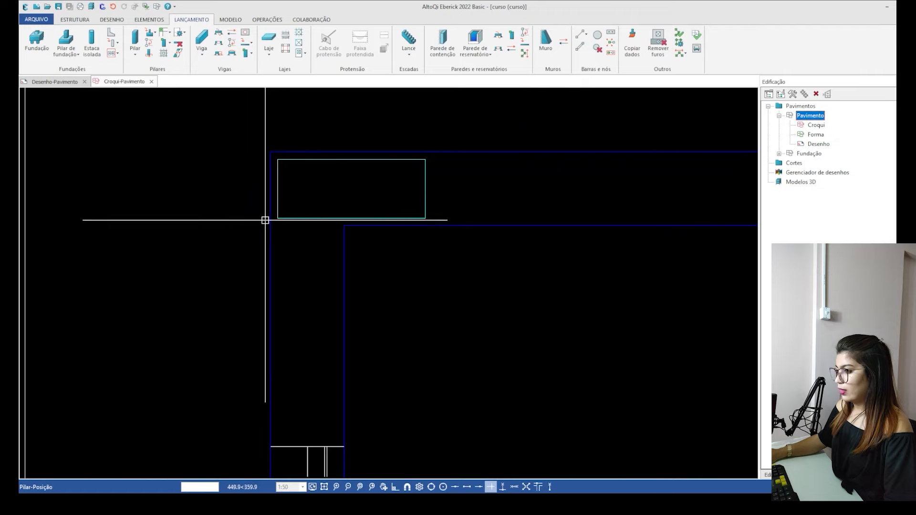
{"action": "left_click", "coordinate": [329, 277]}
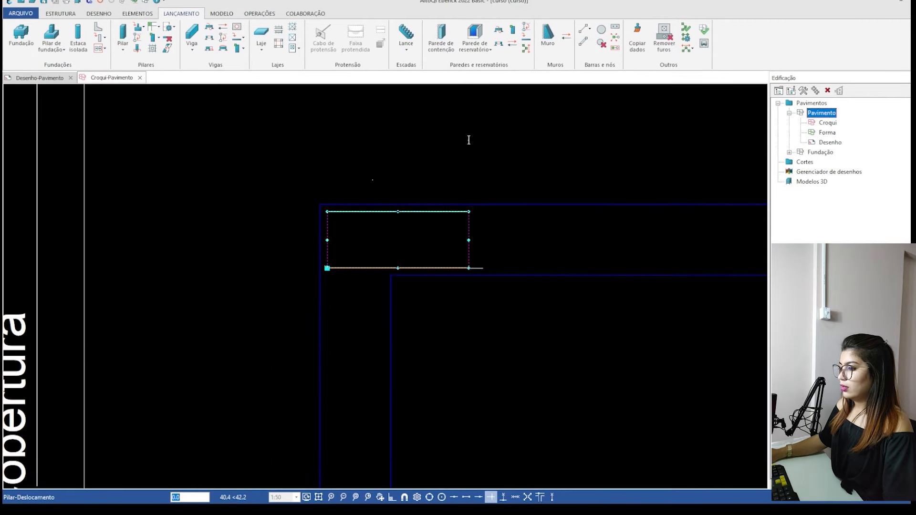
{"action": "key", "text": "Return"}
{"action": "scroll", "coordinate": [205, 259], "scroll_direction": "down", "scroll_amount": 5}
{"action": "key", "text": "Escape"}
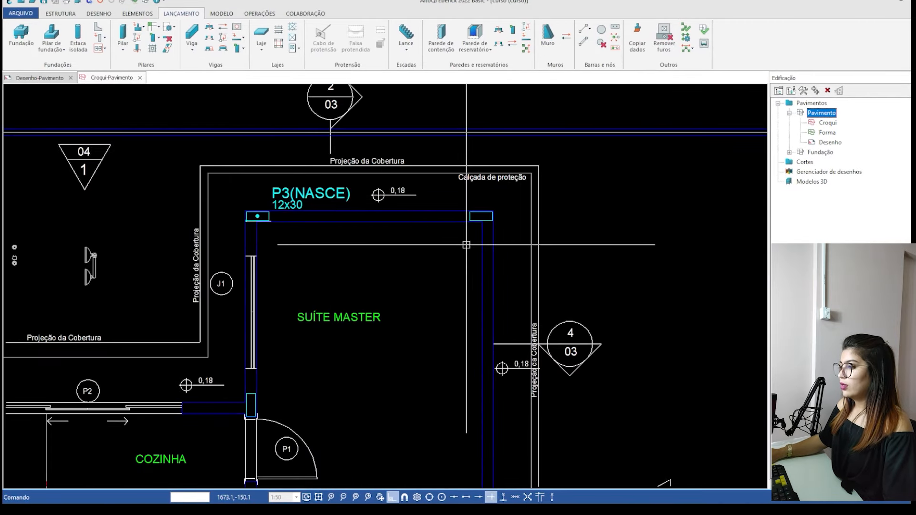
Place a 12x30 column horizontally over the outline at the Suíte Master's upper-right corner, using the outline's upper-left corner as insertion point.
{"action": "scroll", "coordinate": [487, 204], "scroll_direction": "up", "scroll_amount": 5}
{"action": "key", "text": "Return"}
{"action": "left_click", "coordinate": [406, 355]}
{"action": "scroll", "coordinate": [517, 233], "scroll_direction": "up", "scroll_amount": 5}
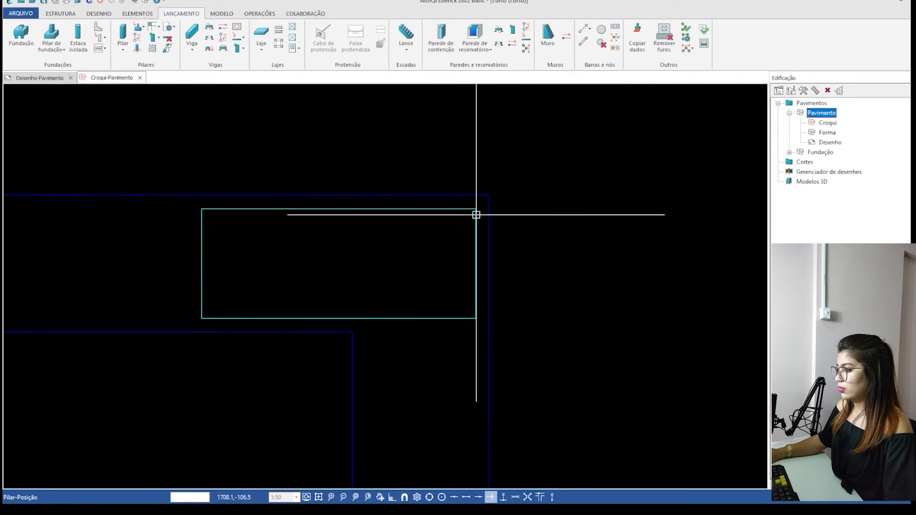
{"action": "left_click", "coordinate": [202, 210]}
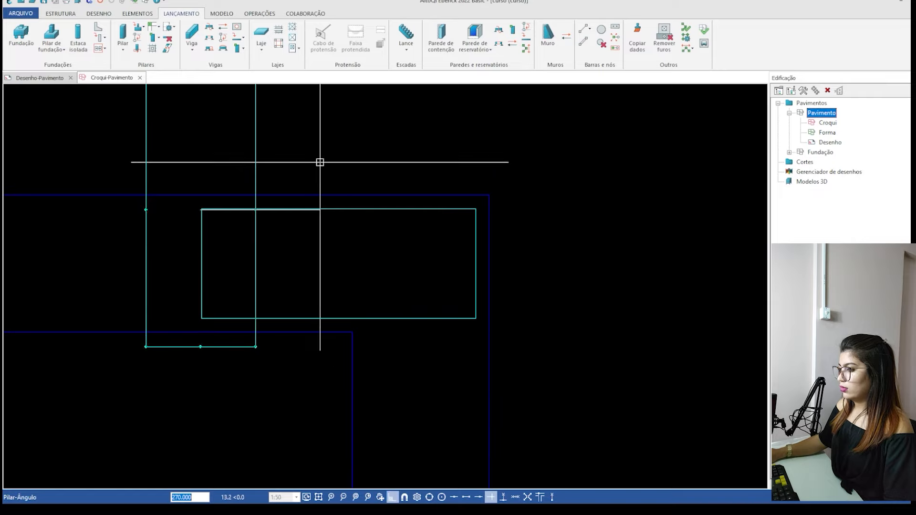
{"action": "left_click", "coordinate": [239, 123], "text": "shift"}
{"action": "left_click", "coordinate": [395, 259]}
{"action": "key", "text": "Return"}
{"action": "scroll", "coordinate": [452, 150], "scroll_direction": "down", "scroll_amount": 5}
{"action": "key", "text": "Escape"}
Place a 12x30 column horizontally over the outline at the Suíte Master's lower-right corner, anchored at its lower-right corner.
{"action": "scroll", "coordinate": [376, 158], "scroll_direction": "down", "scroll_amount": 4}
{"action": "middle_click_drag", "start_coordinate": [407, 177], "coordinate": [407, 87]}
{"action": "scroll", "coordinate": [462, 305], "scroll_direction": "up", "scroll_amount": 8}
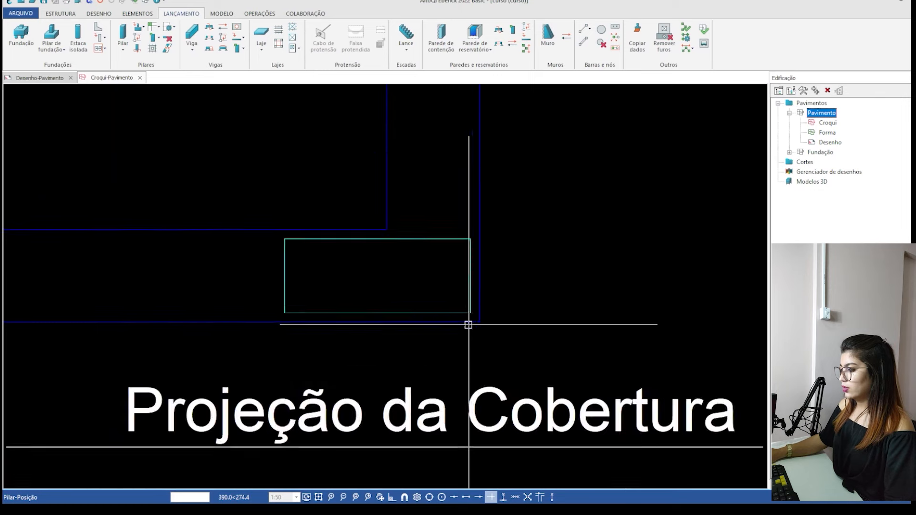
{"action": "key", "text": "Return"}
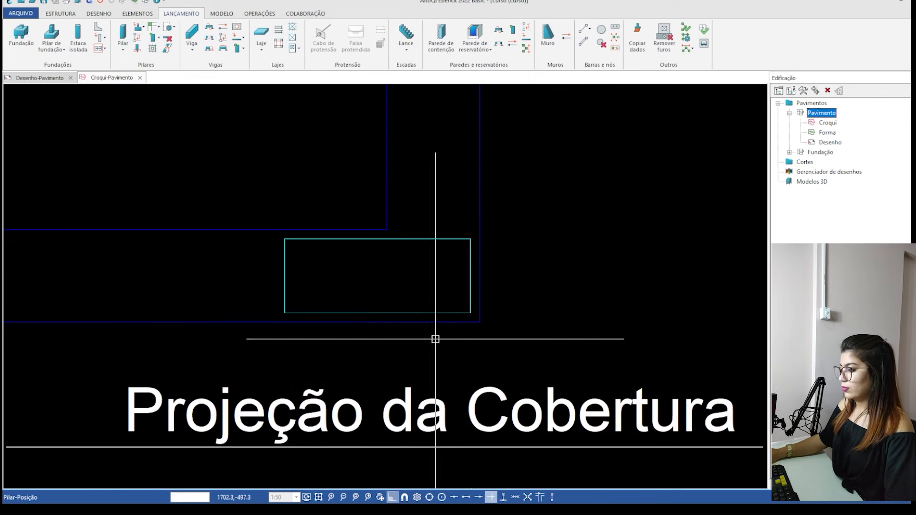
{"action": "left_click", "coordinate": [470, 314]}
{"action": "key", "text": "Return"}
{"action": "scroll", "coordinate": [426, 189], "scroll_direction": "down", "scroll_amount": 2}
{"action": "key", "text": "Escape"}
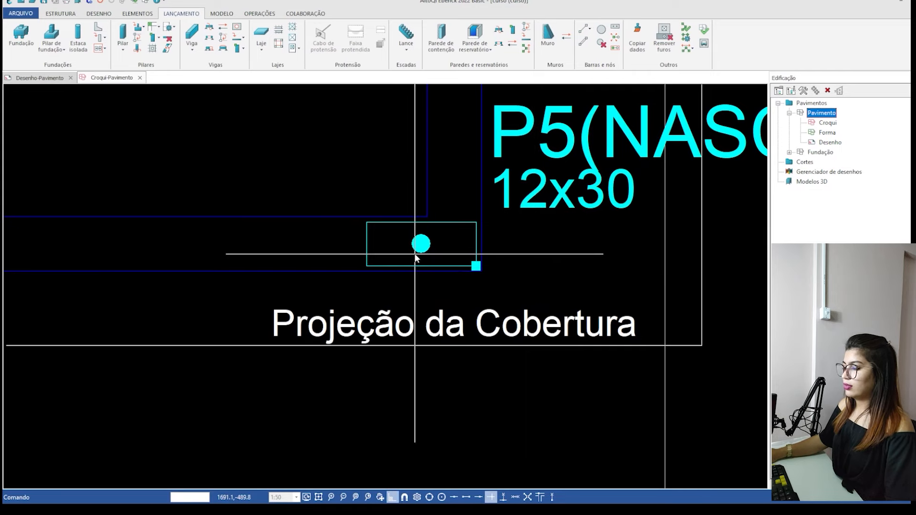
Place a 12x30 column over the horizontal outline at the Suíte Master's lower-left corner, using the outline's lower-left corner as insertion point.
{"action": "key", "text": "Return"}
{"action": "scroll", "coordinate": [477, 284], "scroll_direction": "down", "scroll_amount": 5}
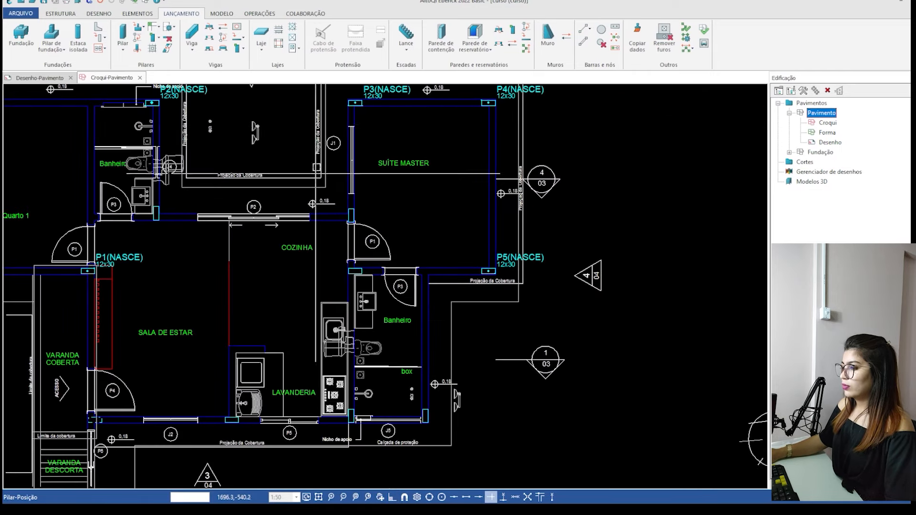
{"action": "scroll", "coordinate": [467, 300], "scroll_direction": "up", "scroll_amount": 6}
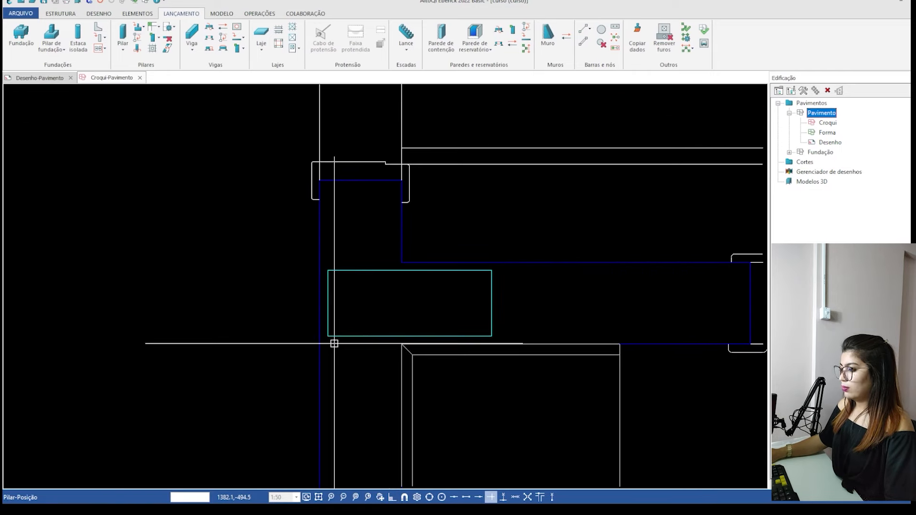
{"action": "left_click", "coordinate": [328, 336]}
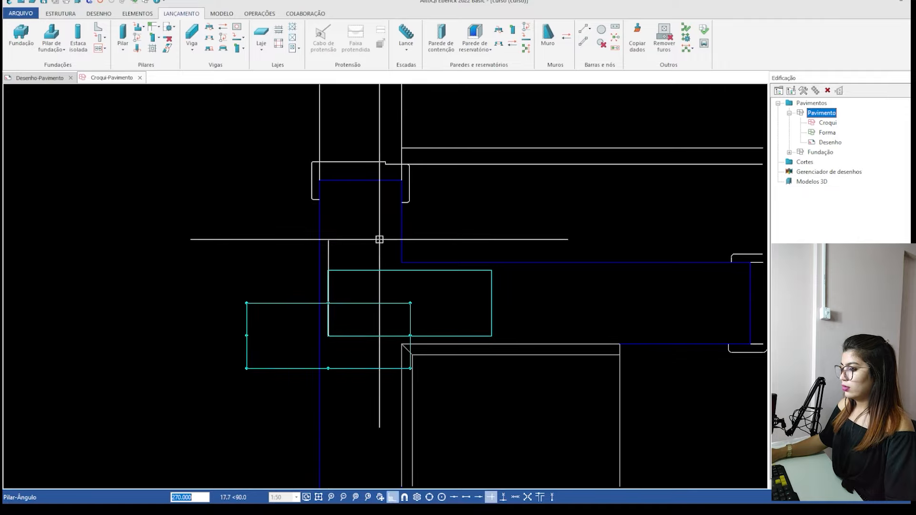
{"action": "key", "text": "Return"}
{"action": "scroll", "coordinate": [481, 389], "scroll_direction": "down", "scroll_amount": 6}
Place a 12x30 column over the vertical outline at the lower Banheiro's outer corner beside window J5, inserted at the outline's lower-left corner.
{"action": "scroll", "coordinate": [481, 389], "scroll_direction": "up", "scroll_amount": 3}
{"action": "scroll", "coordinate": [481, 389], "scroll_direction": "up", "scroll_amount": 4}
{"action": "key", "text": "Escape"}
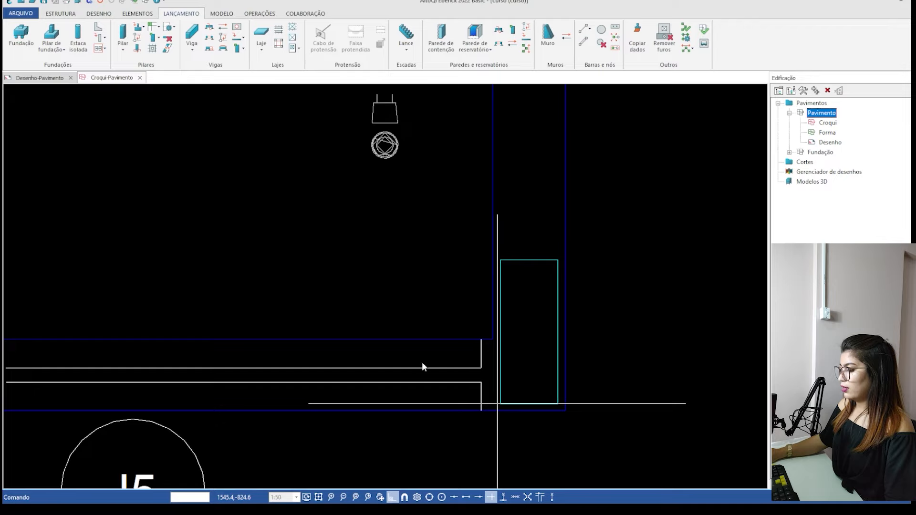
{"action": "left_click", "coordinate": [501, 404]}
{"action": "key", "text": "Return"}
{"action": "scroll", "coordinate": [606, 212], "scroll_direction": "down", "scroll_amount": 5}
Place a 12x30 column over the vertical outline between the stove and the lower Banheiro, beside the Nicho de apoio.
{"action": "scroll", "coordinate": [401, 314], "scroll_direction": "up", "scroll_amount": 5}
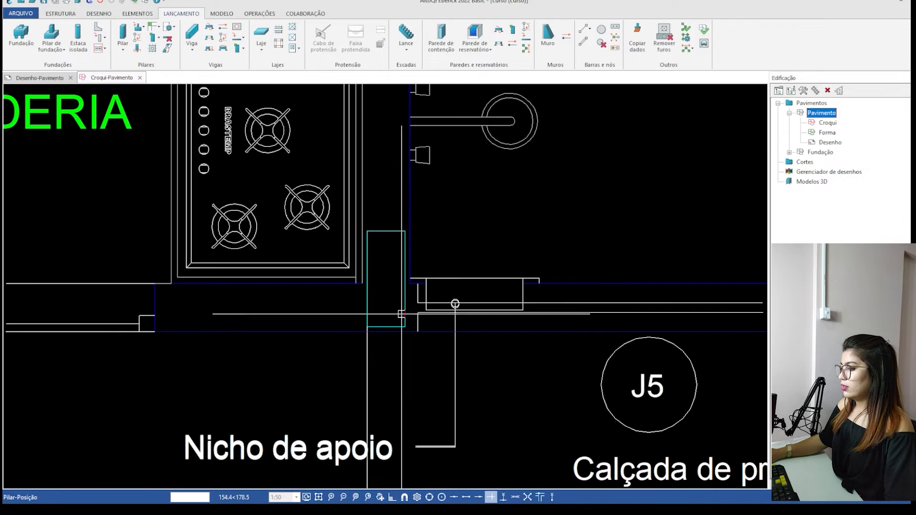
{"action": "scroll", "coordinate": [401, 314], "scroll_direction": "up", "scroll_amount": 3}
{"action": "left_click", "coordinate": [330, 338]}
{"action": "key", "text": "Return"}
{"action": "scroll", "coordinate": [466, 202], "scroll_direction": "down", "scroll_amount": 5}
Place a 12x30 column over the horizontal outline in the wall below the Lavanderia sink, inserted at the outline's lower-left corner.
{"action": "scroll", "coordinate": [423, 329], "scroll_direction": "up", "scroll_amount": 8}
{"action": "key", "text": "Return"}
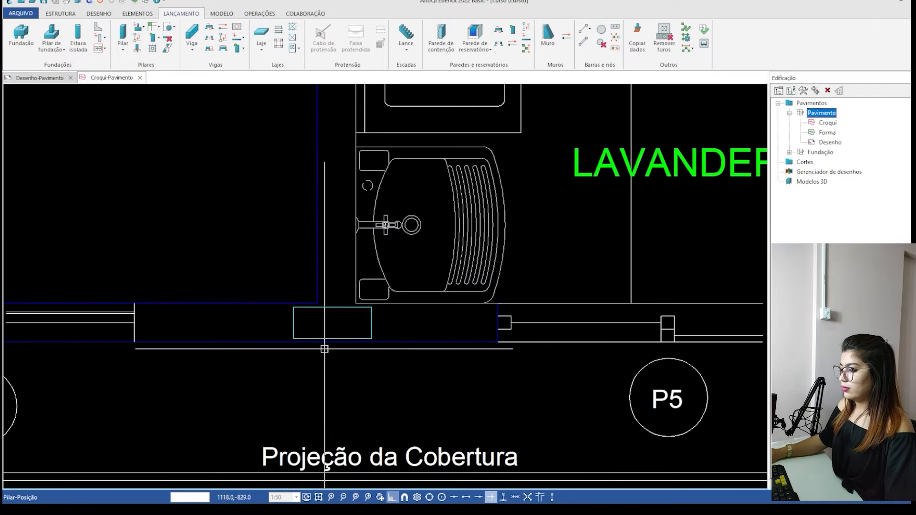
{"action": "left_click", "coordinate": [294, 338]}
{"action": "key", "text": "Return"}
{"action": "key", "text": "Return"}
{"action": "scroll", "coordinate": [491, 326], "scroll_direction": "down", "scroll_amount": 8}
Place a 12x30 column over the dashed horizontal outline below door P4 of the Sala de Estar, inserted at the outline's lower-left corner.
{"action": "scroll", "coordinate": [296, 324], "scroll_direction": "up", "scroll_amount": 10}
{"action": "key", "text": "Escape"}
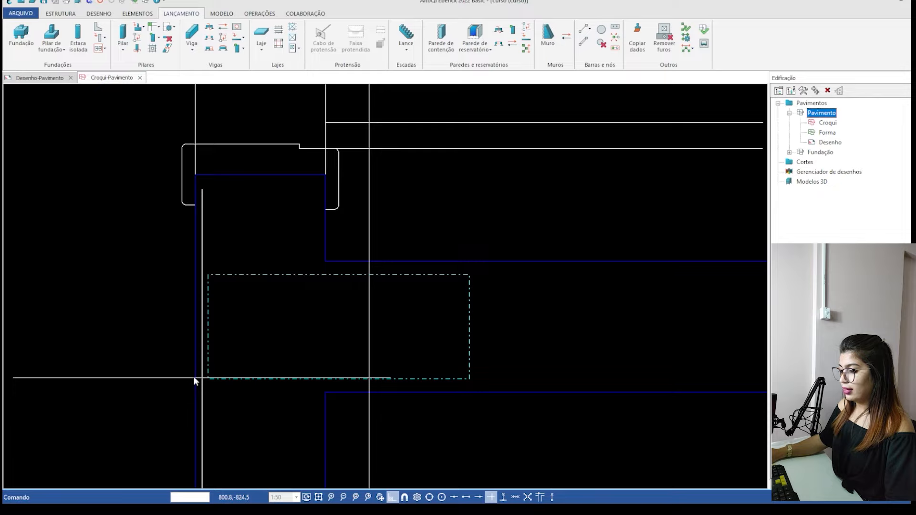
{"action": "key", "text": "Return"}
{"action": "left_click", "coordinate": [208, 380]}
{"action": "key", "text": "Return"}
{"action": "scroll", "coordinate": [367, 321], "scroll_direction": "down", "scroll_amount": 6}
{"action": "scroll", "coordinate": [370, 323], "scroll_direction": "down", "scroll_amount": 8}
Place a 12x30 column horizontally over the outline at Quarto 1's upper-left corner above window J3, inserted at the outline's upper-left corner.
{"action": "scroll", "coordinate": [334, 239], "scroll_direction": "up", "scroll_amount": 4}
{"action": "scroll", "coordinate": [167, 226], "scroll_direction": "down", "scroll_amount": 1}
{"action": "scroll", "coordinate": [146, 163], "scroll_direction": "up", "scroll_amount": 8}
{"action": "key", "text": "Escape"}
{"action": "key", "text": "F8"}
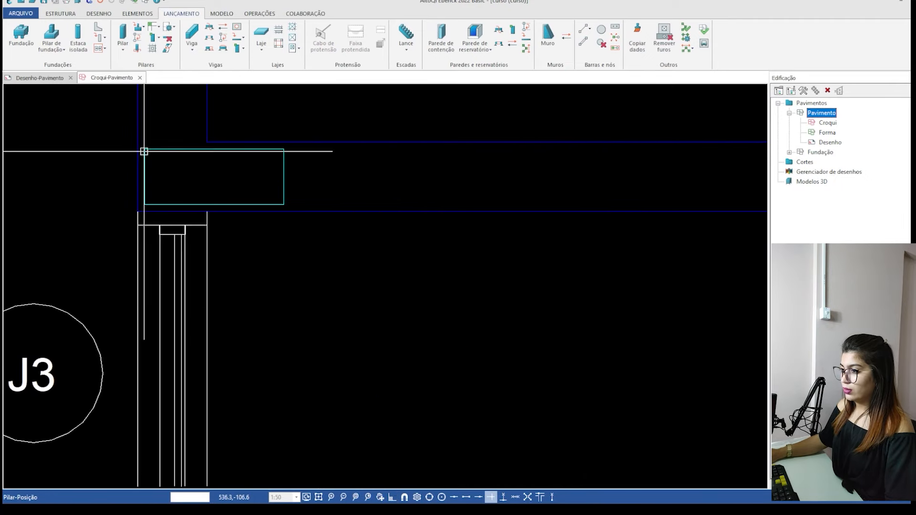
{"action": "left_click", "coordinate": [144, 150]}
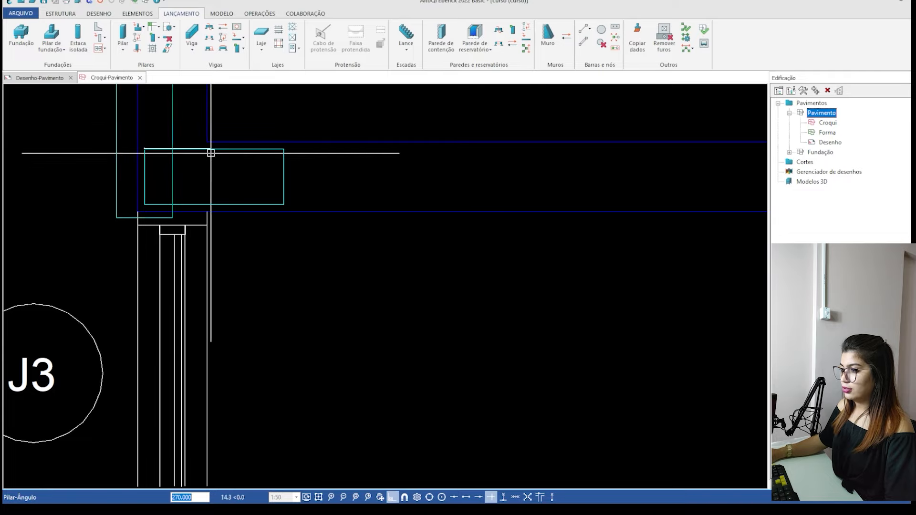
{"action": "left_click", "coordinate": [239, 185]}
{"action": "scroll", "coordinate": [317, 237], "scroll_direction": "down", "scroll_amount": 8}
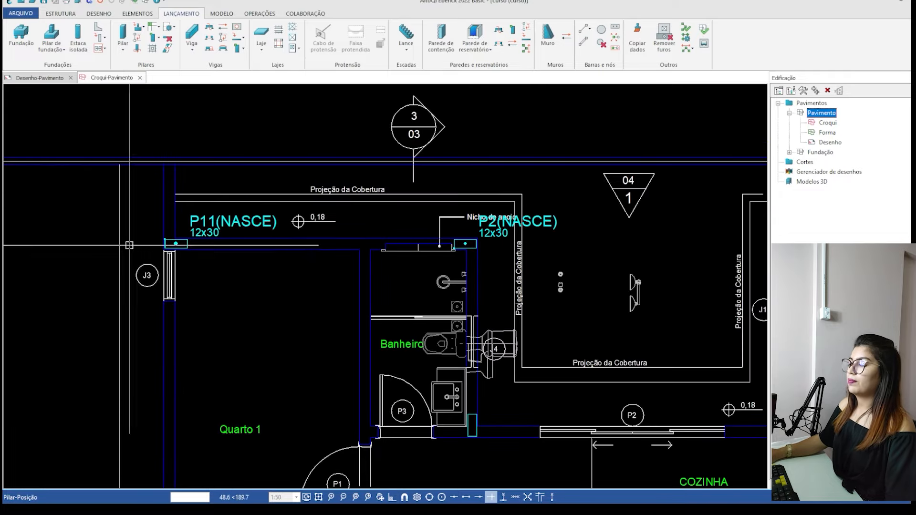
Place a 12x30 column vertically over the outline beside the upper Banheiro's sink, anchored at its lower-left corner.
{"action": "scroll", "coordinate": [319, 363], "scroll_direction": "up", "scroll_amount": 5}
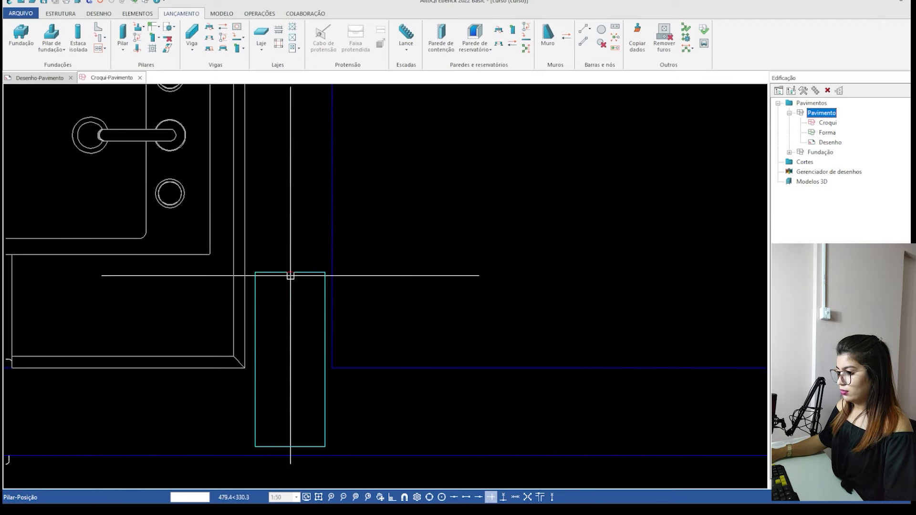
{"action": "left_click", "coordinate": [255, 445]}
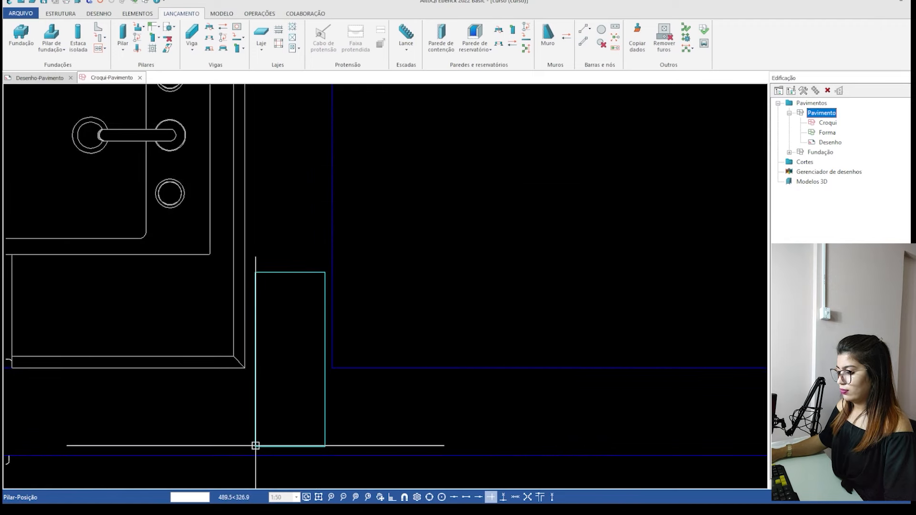
{"action": "scroll", "coordinate": [309, 276], "scroll_direction": "down", "scroll_amount": 5}
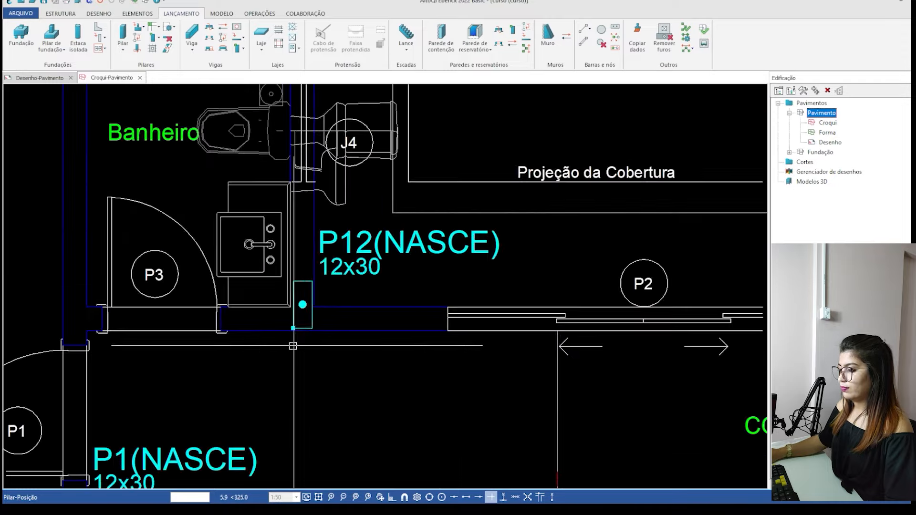
Try to place a column over the vertical outline above the Suíte Master's door P1, inserted at the outline's lower-right corner.
{"action": "scroll", "coordinate": [488, 357], "scroll_direction": "up", "scroll_amount": 2}
{"action": "scroll", "coordinate": [487, 357], "scroll_direction": "up", "scroll_amount": 3}
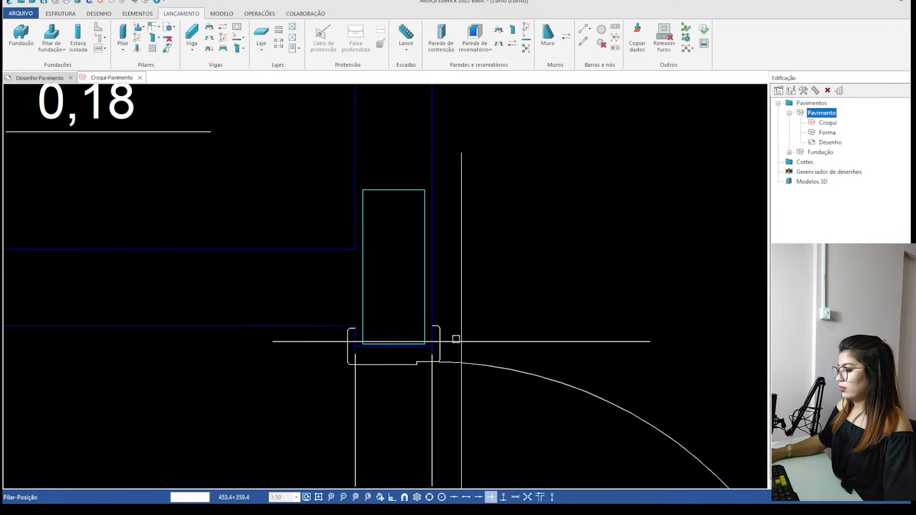
{"action": "scroll", "coordinate": [426, 338], "scroll_direction": "up", "scroll_amount": 2}
{"action": "left_click", "coordinate": [432, 366]}
{"action": "key", "text": "F8"}
{"action": "key", "text": "Return"}
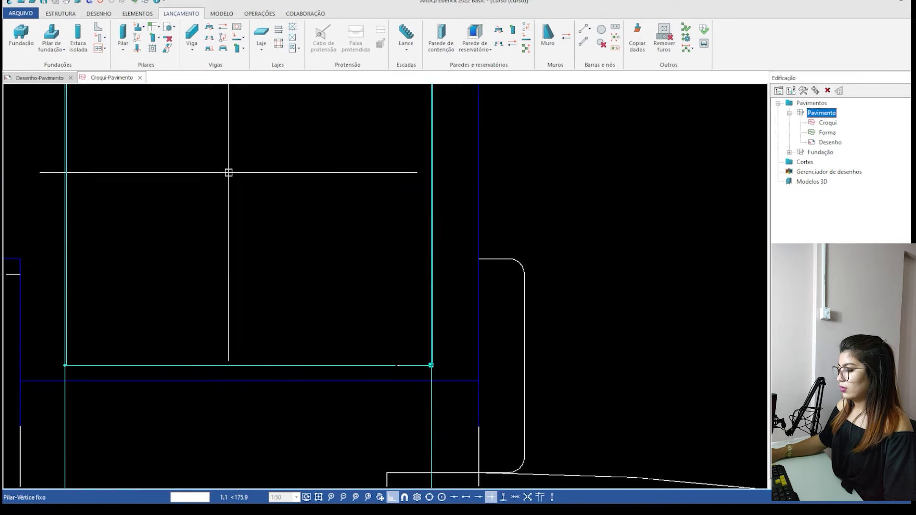
{"action": "scroll", "coordinate": [313, 198], "scroll_direction": "down", "scroll_amount": 5}
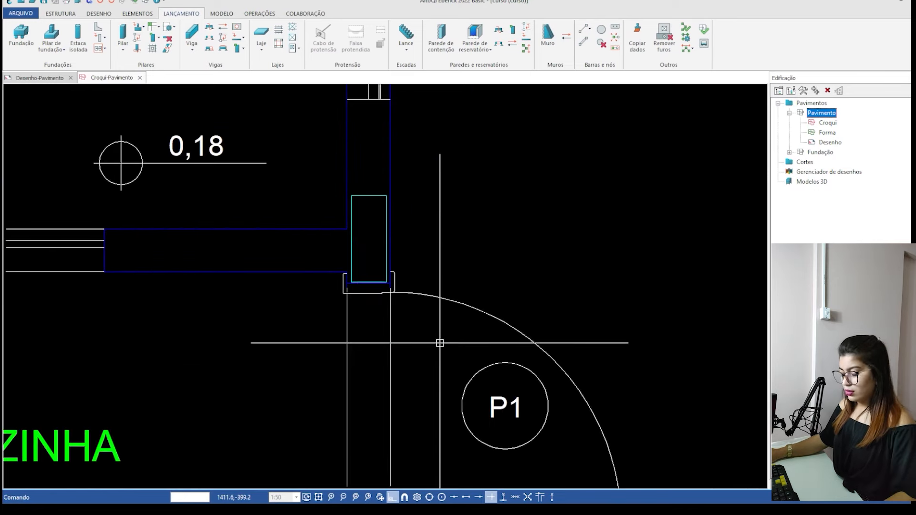
{"action": "type", "text": "p"}
{"action": "key", "text": "Return"}
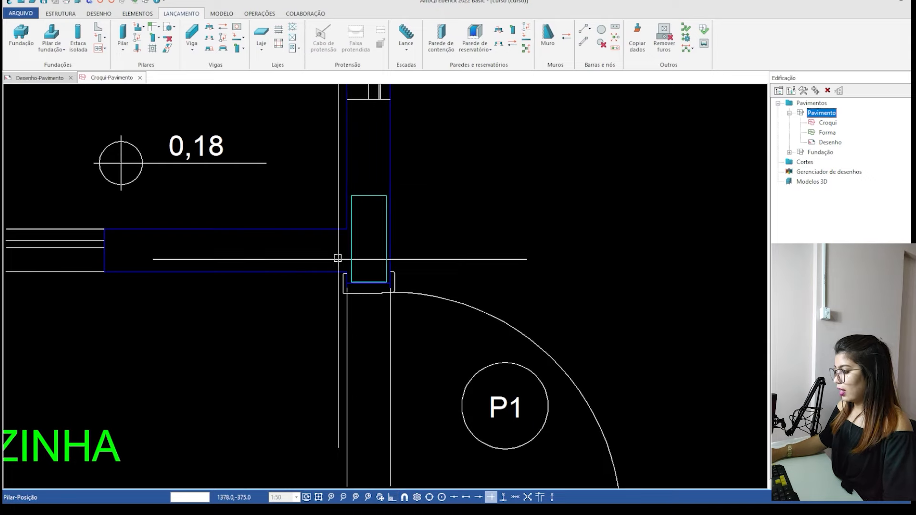
{"action": "scroll", "coordinate": [343, 259], "scroll_direction": "up", "scroll_amount": 3}
{"action": "key", "text": "Escape"}
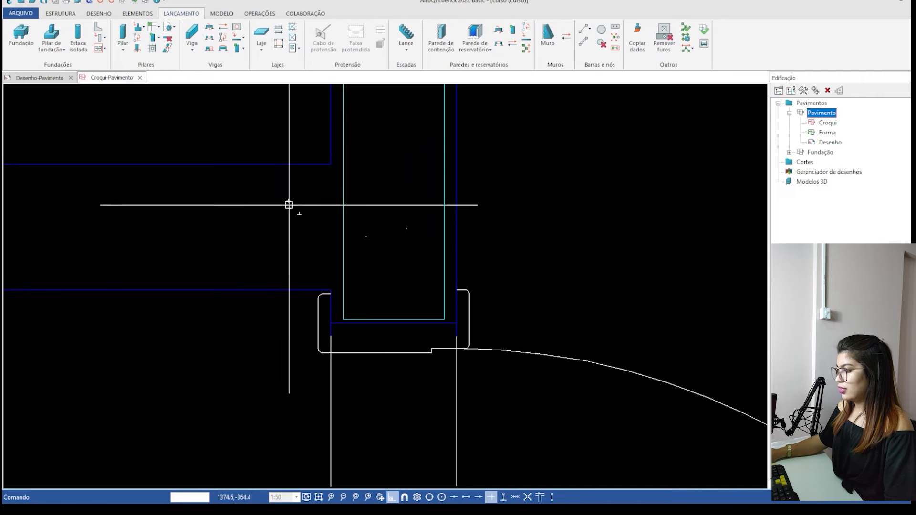
{"action": "scroll", "coordinate": [388, 251], "scroll_direction": "down", "scroll_amount": 2}
{"action": "scroll", "coordinate": [315, 414], "scroll_direction": "down", "scroll_amount": 3}
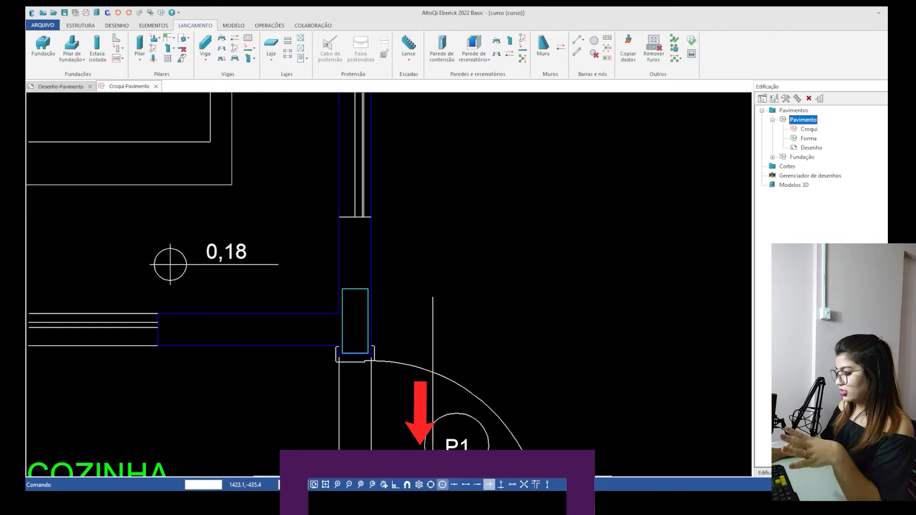
{"action": "key", "text": "Return"}
{"action": "left_click", "coordinate": [413, 343]}
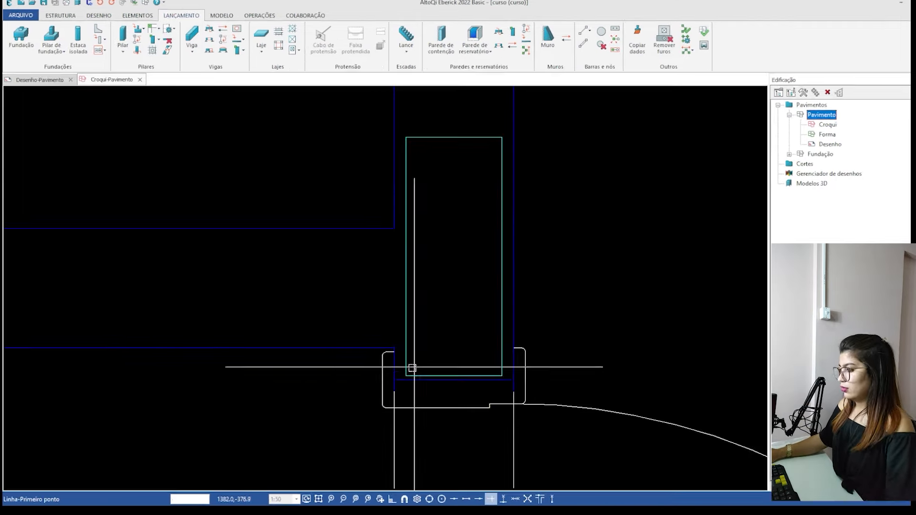
{"action": "key", "text": "Escape"}
Place a 12x30 column vertically over the outline above the Suíte Master's door P1, inserted at the outline's upper-left corner.
{"action": "type", "text": "p"}
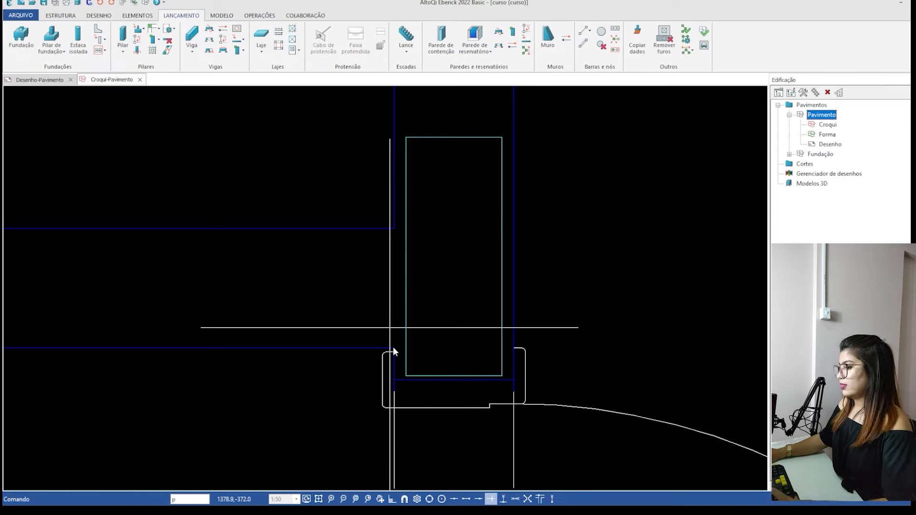
{"action": "key", "text": "Return"}
{"action": "left_click", "coordinate": [404, 137]}
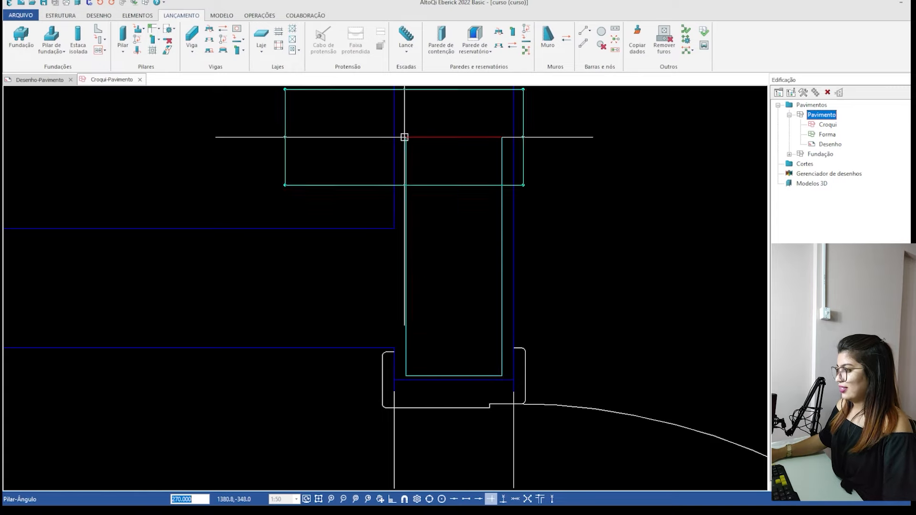
{"action": "scroll", "coordinate": [632, 210], "scroll_direction": "down", "scroll_amount": 3}
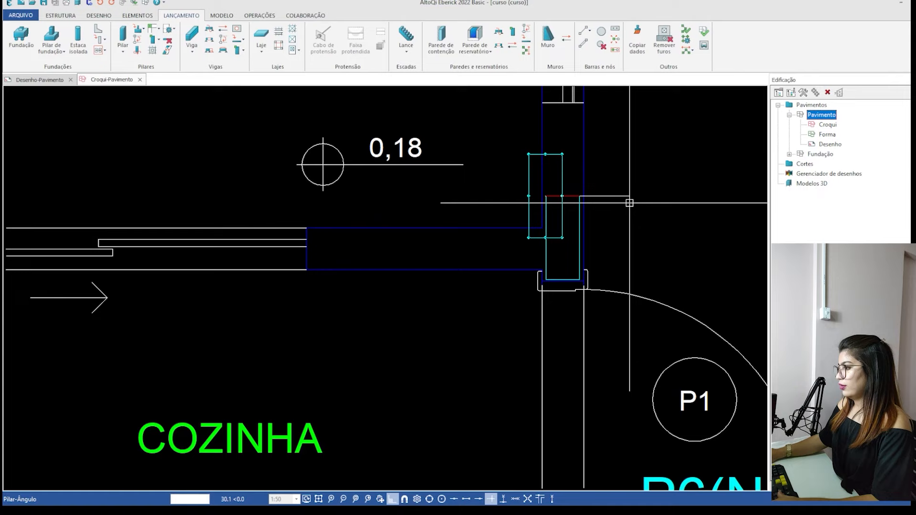
{"action": "left_click", "coordinate": [625, 272]}
{"action": "scroll", "coordinate": [402, 219], "scroll_direction": "down", "scroll_amount": 3}
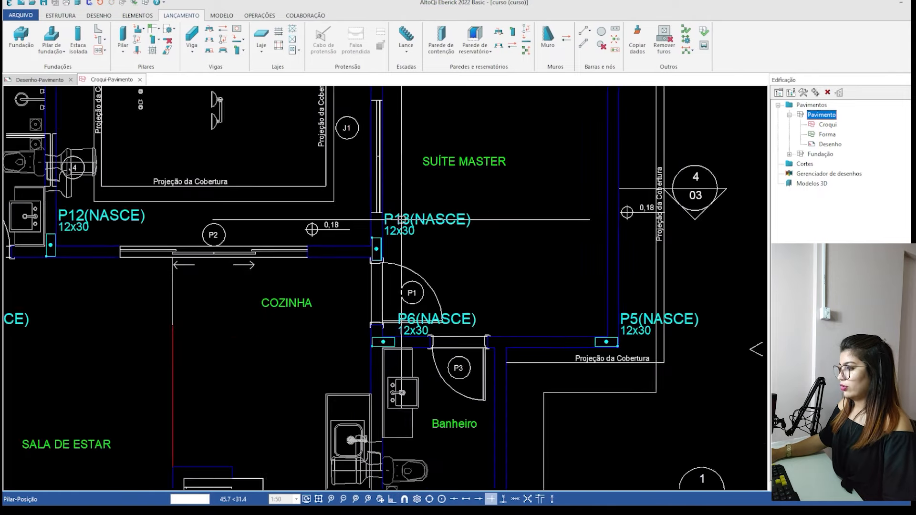
{"action": "scroll", "coordinate": [402, 220], "scroll_direction": "down", "scroll_amount": 3}
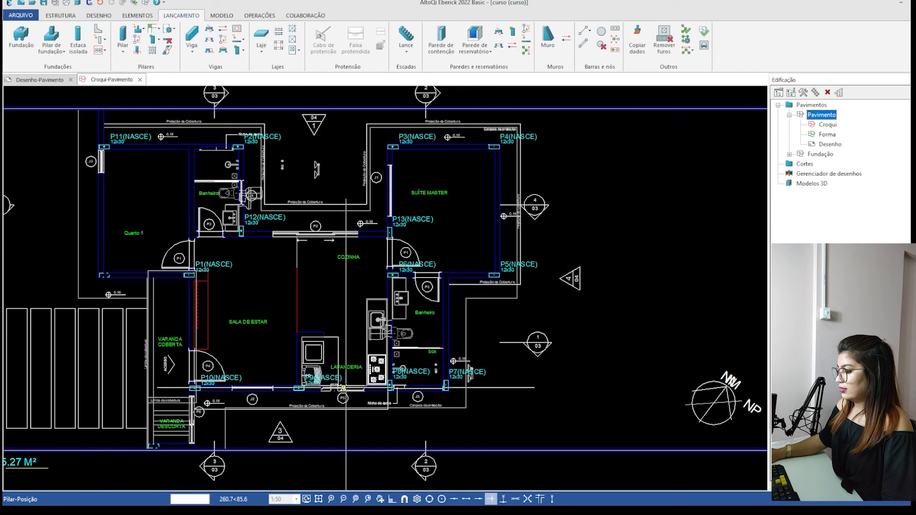
{"action": "key", "text": "Escape"}
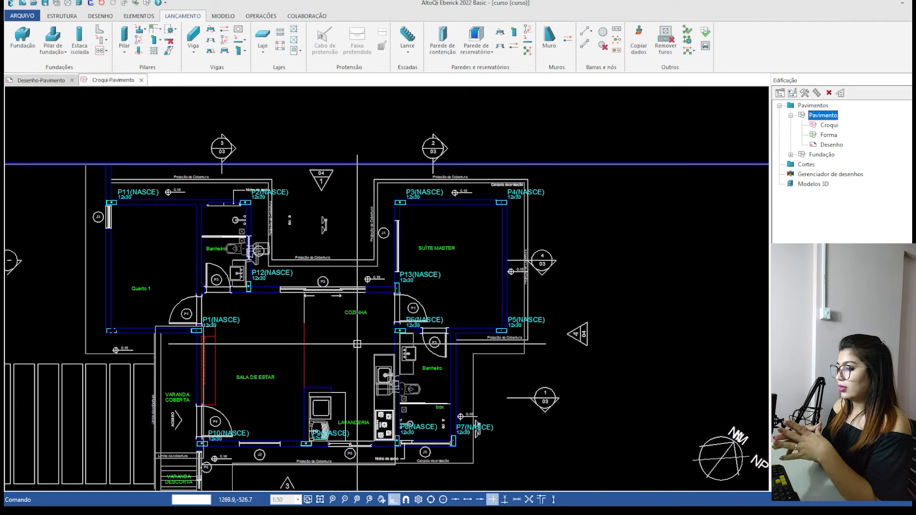
Place a 12x30 column horizontally over the dashed outline at Quarto 1's lower-left corner, inserted at the outline's lower-left corner, and save the project.
{"action": "type", "text": "p"}
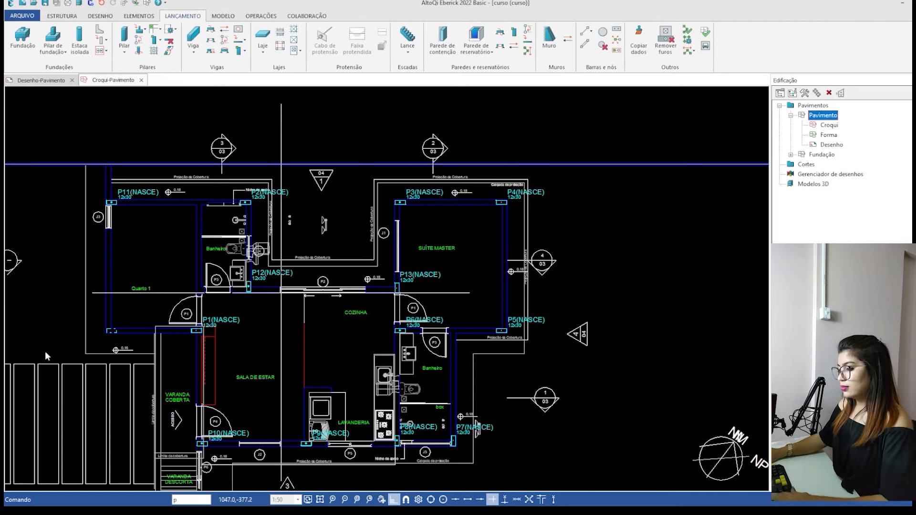
{"action": "key", "text": "Return"}
{"action": "scroll", "coordinate": [196, 329], "scroll_direction": "up", "scroll_amount": 10}
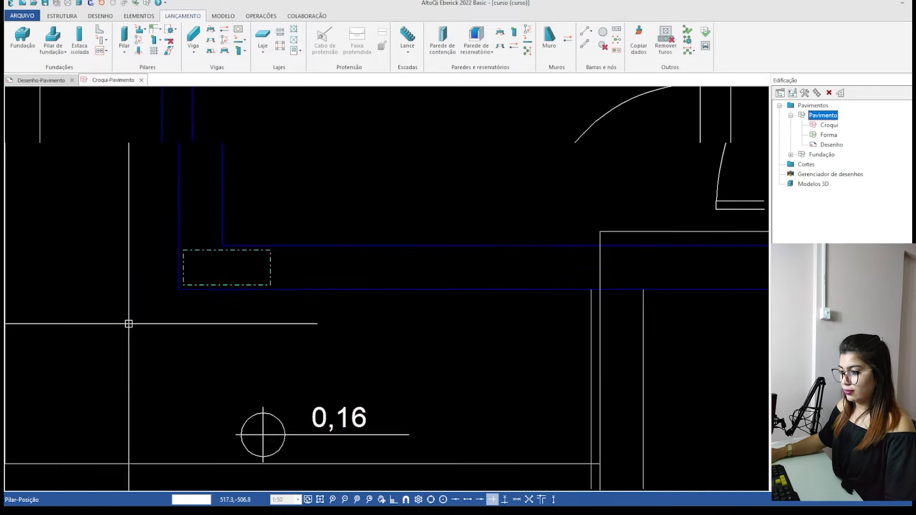
{"action": "left_click", "coordinate": [195, 272]}
{"action": "left_click", "coordinate": [232, 125]}
{"action": "key", "text": "Return"}
{"action": "scroll", "coordinate": [219, 254], "scroll_direction": "down", "scroll_amount": 10}
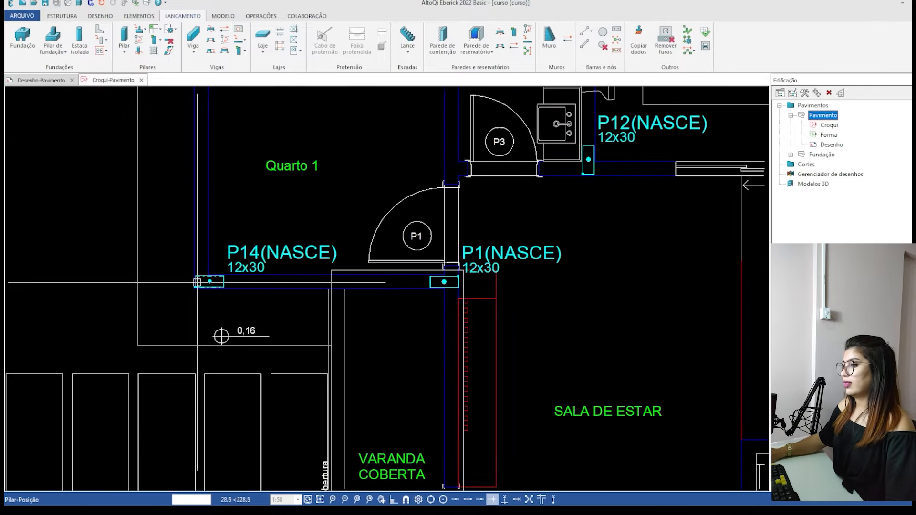
{"action": "scroll", "coordinate": [185, 317], "scroll_direction": "down", "scroll_amount": 3}
{"action": "key", "text": "Escape"}
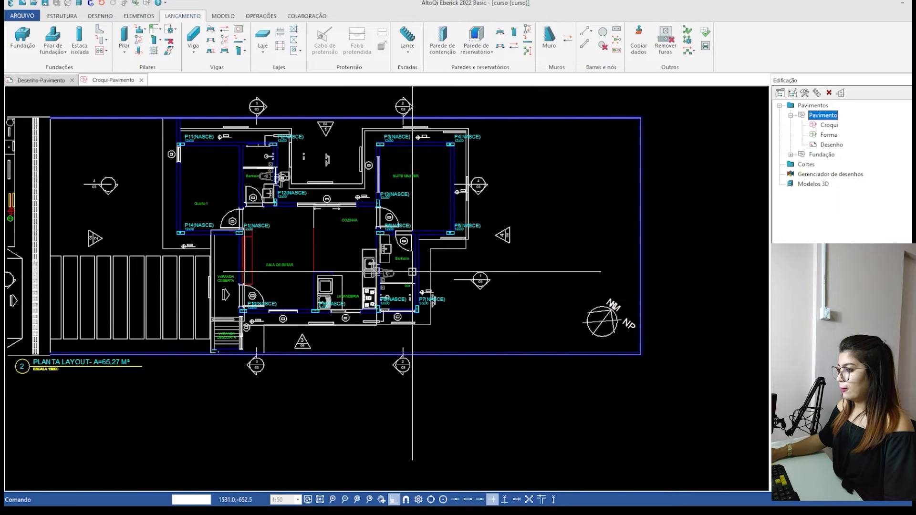
{"action": "middle_click_drag", "start_coordinate": [412, 272], "coordinate": [404, 313]}
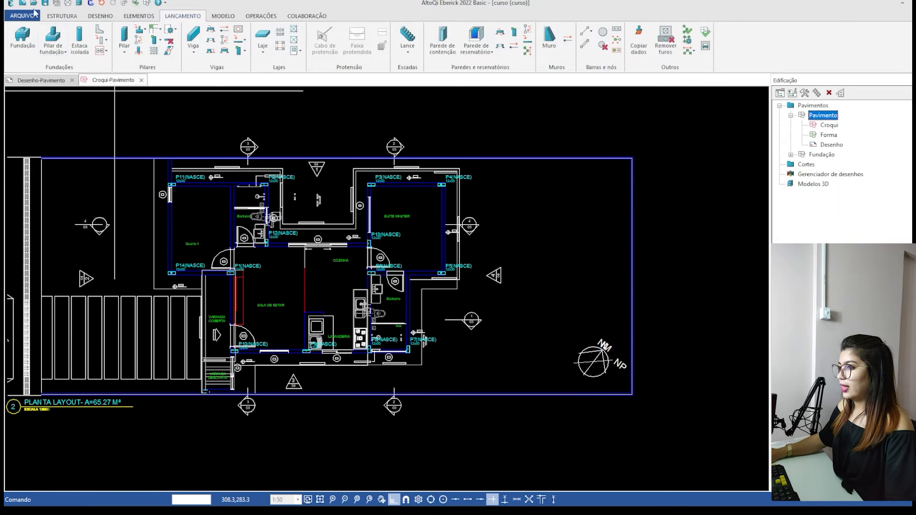
{"action": "left_click", "coordinate": [44, 4]}
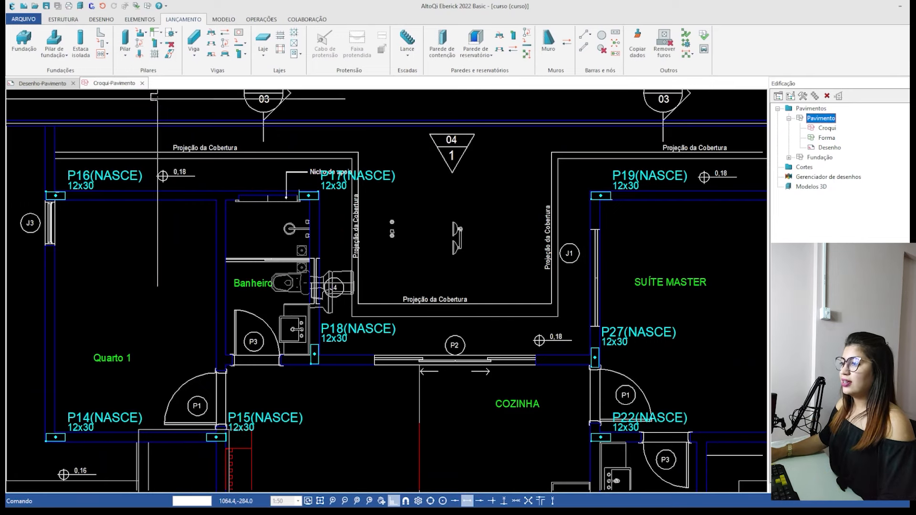
Start a rectangular 12x35 cm beam named V1 at the upper-left corner of column P16 above window J3.
{"action": "left_click", "coordinate": [194, 41]}
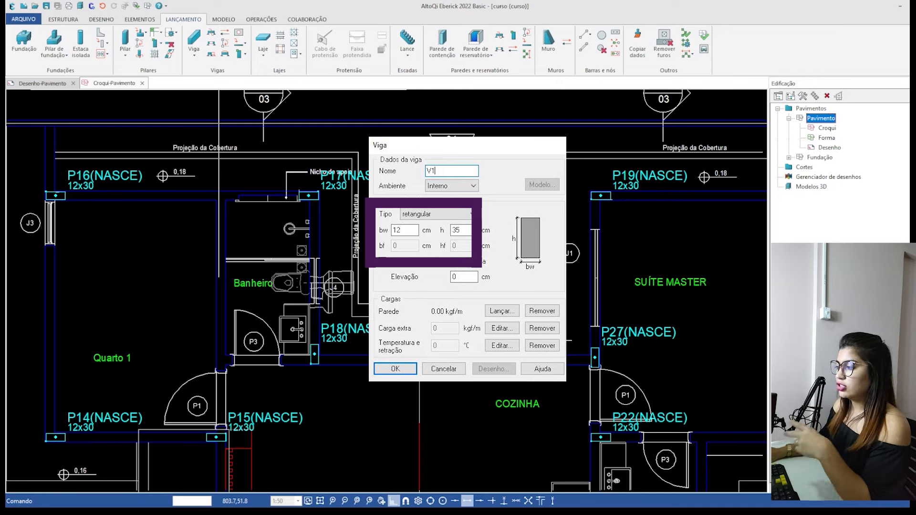
{"action": "key", "text": "Return"}
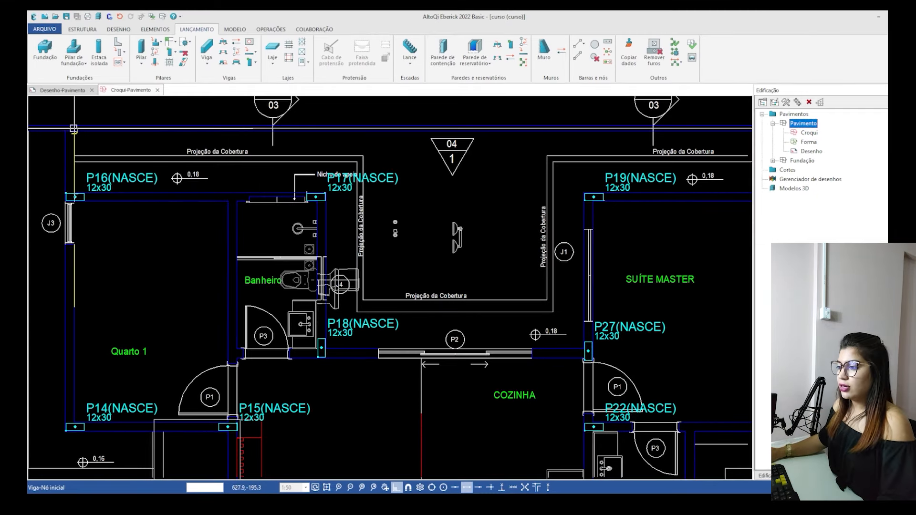
{"action": "scroll", "coordinate": [66, 195], "scroll_direction": "up", "scroll_amount": 6}
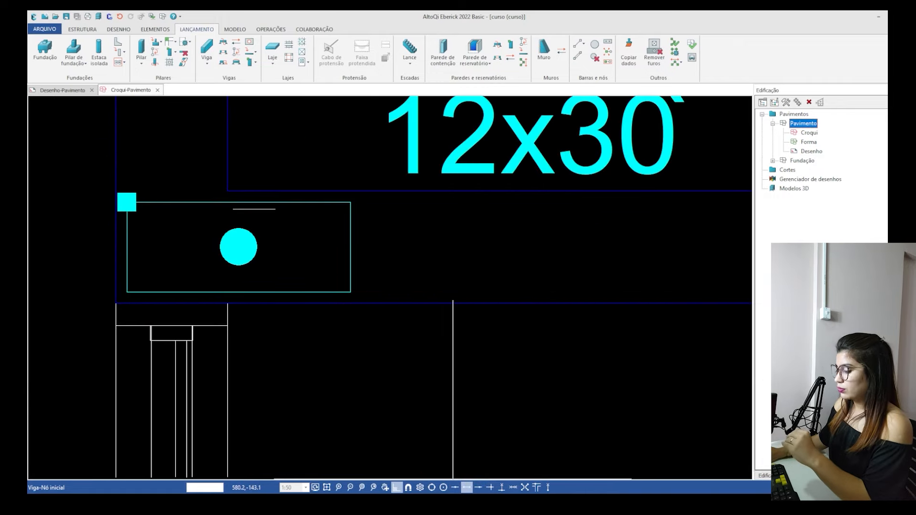
{"action": "left_click", "coordinate": [464, 488]}
{"action": "left_click", "coordinate": [128, 202]}
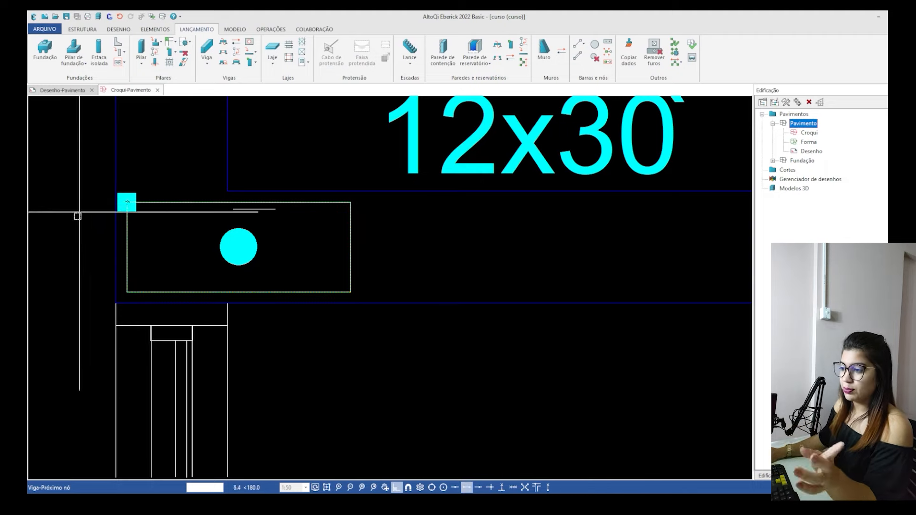
End beam V1 at column P17's upper-right corner and set its body on the lower side of the axis, toward the rooms.
{"action": "scroll", "coordinate": [75, 212], "scroll_direction": "down", "scroll_amount": 1}
{"action": "scroll", "coordinate": [112, 218], "scroll_direction": "up", "scroll_amount": 4}
{"action": "scroll", "coordinate": [153, 218], "scroll_direction": "down", "scroll_amount": 1}
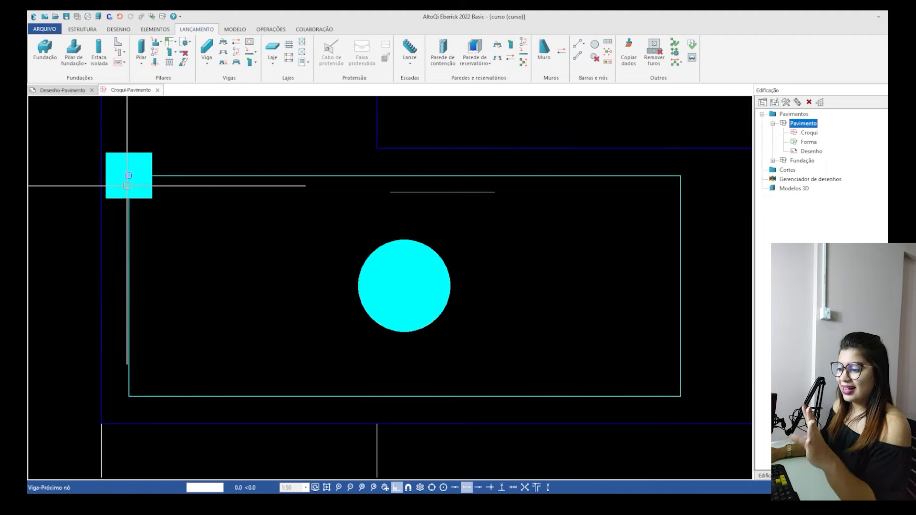
{"action": "scroll", "coordinate": [80, 196], "scroll_direction": "down", "scroll_amount": 4}
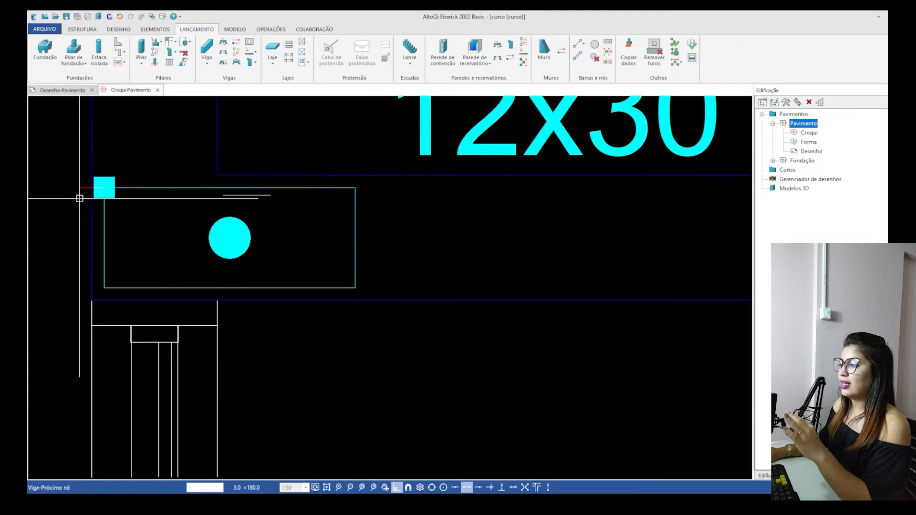
{"action": "scroll", "coordinate": [76, 193], "scroll_direction": "down", "scroll_amount": 4}
{"action": "scroll", "coordinate": [572, 205], "scroll_direction": "up", "scroll_amount": 5}
{"action": "scroll", "coordinate": [586, 166], "scroll_direction": "up", "scroll_amount": 2}
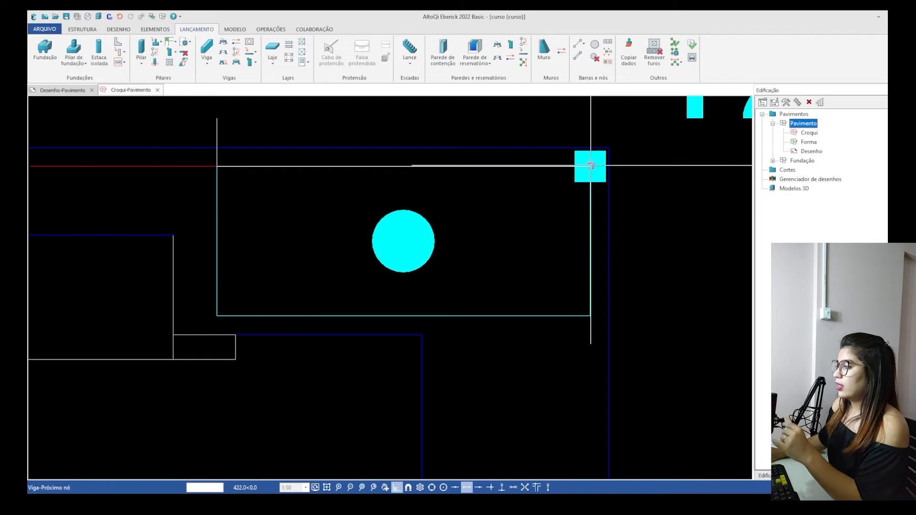
{"action": "right_click", "coordinate": [591, 165]}
{"action": "scroll", "coordinate": [591, 166], "scroll_direction": "down", "scroll_amount": 4}
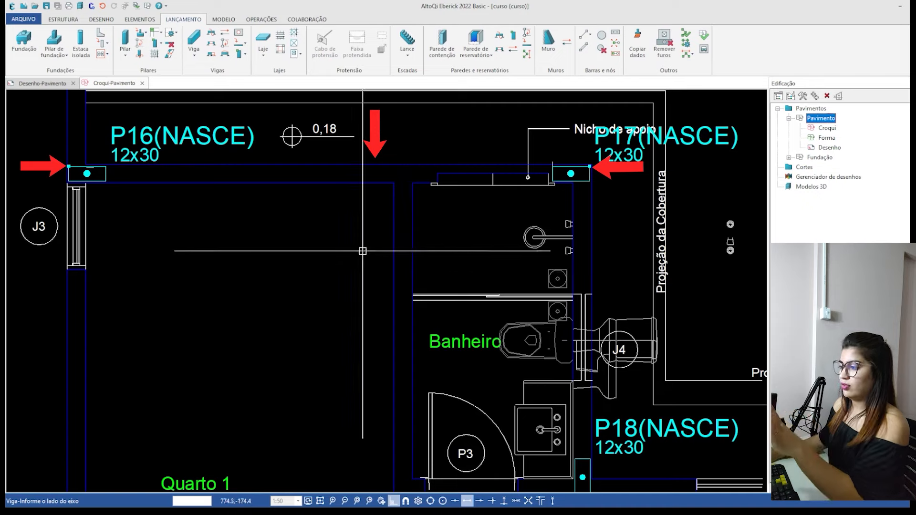
{"action": "left_click", "coordinate": [323, 244]}
Examine how beam V1 lines up with column P16 and the upper wall of Quarto 1.
{"action": "scroll", "coordinate": [169, 216], "scroll_direction": "up", "scroll_amount": 5}
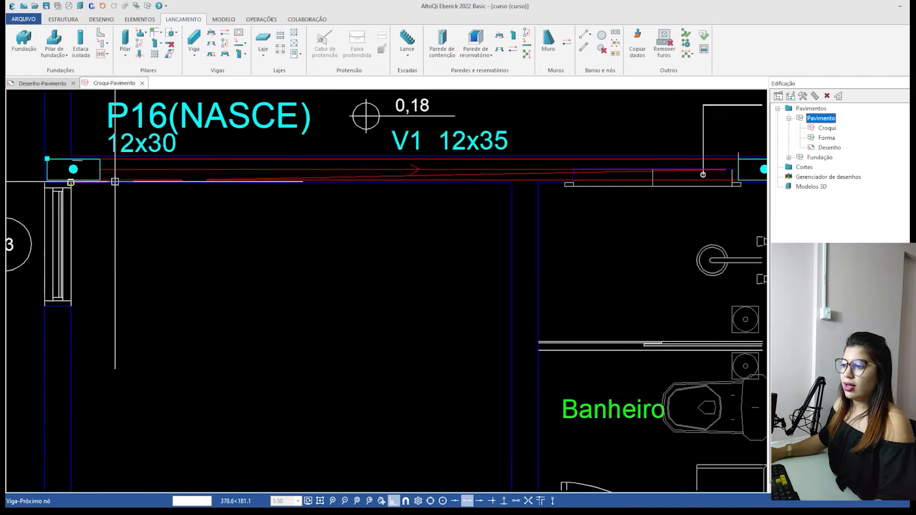
{"action": "scroll", "coordinate": [284, 300], "scroll_direction": "down", "scroll_amount": 3}
{"action": "scroll", "coordinate": [239, 229], "scroll_direction": "up", "scroll_amount": 4}
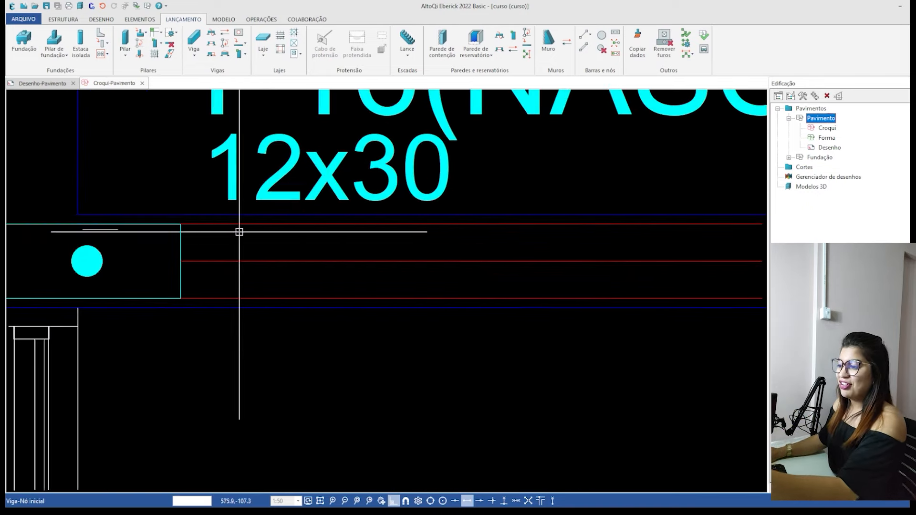
{"action": "scroll", "coordinate": [220, 148], "scroll_direction": "down", "scroll_amount": 4}
{"action": "scroll", "coordinate": [239, 211], "scroll_direction": "up", "scroll_amount": 4}
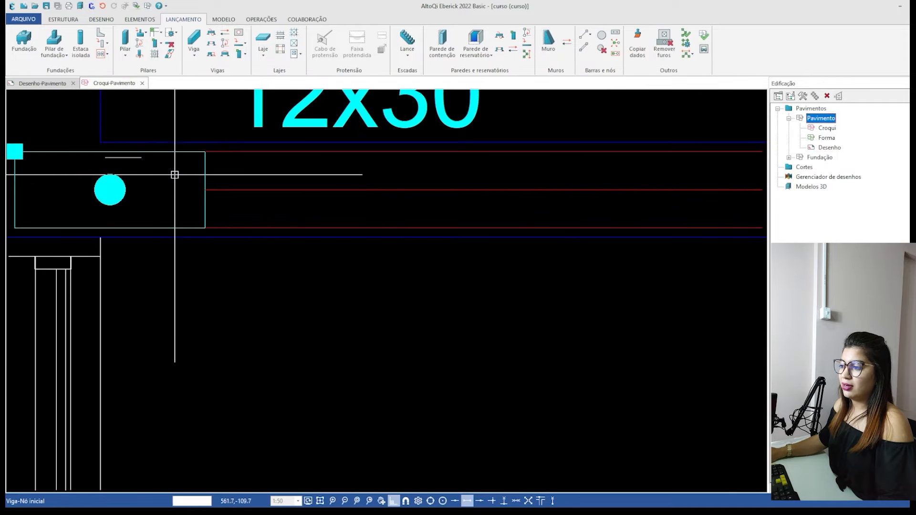
{"action": "scroll", "coordinate": [175, 196], "scroll_direction": "down", "scroll_amount": 8}
{"action": "key", "text": "Escape"}
Try to run a vertical beam from column P17's upper-right corner down to column P18's lower-right corner.
{"action": "type", "text": "v"}
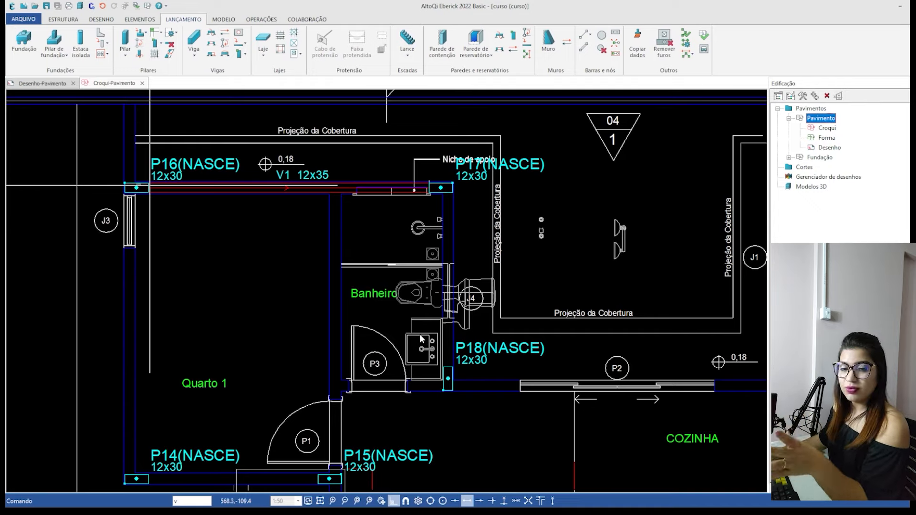
{"action": "key", "text": "Return"}
{"action": "scroll", "coordinate": [451, 177], "scroll_direction": "up", "scroll_amount": 8}
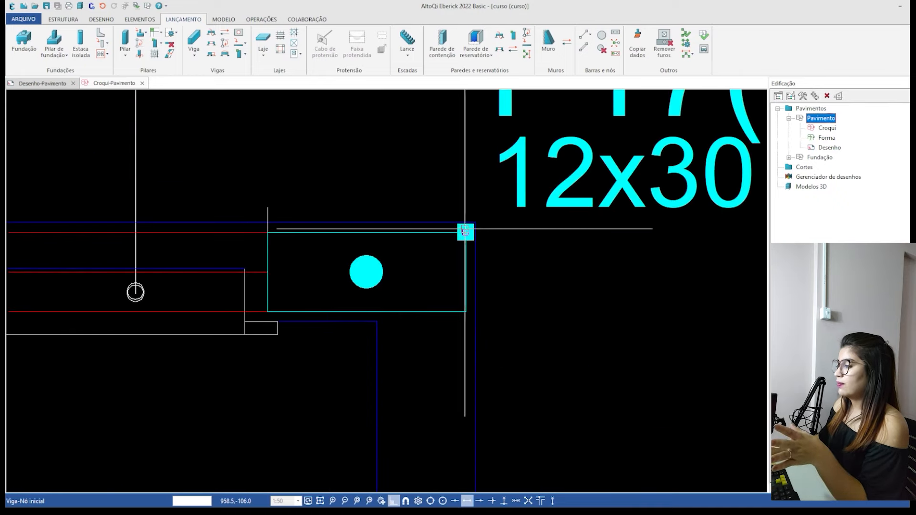
{"action": "left_click", "coordinate": [465, 231]}
{"action": "scroll", "coordinate": [465, 232], "scroll_direction": "down", "scroll_amount": 5}
{"action": "scroll", "coordinate": [454, 322], "scroll_direction": "up", "scroll_amount": 5}
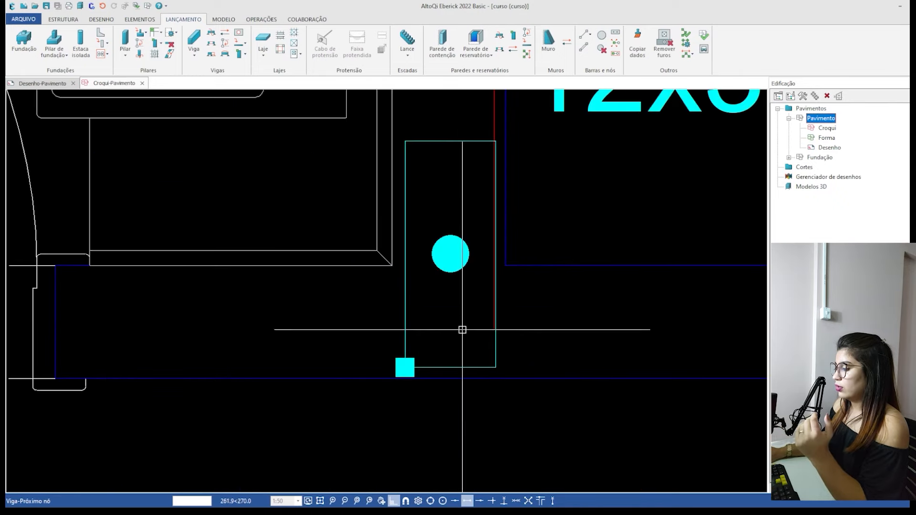
{"action": "scroll", "coordinate": [504, 366], "scroll_direction": "up", "scroll_amount": 3}
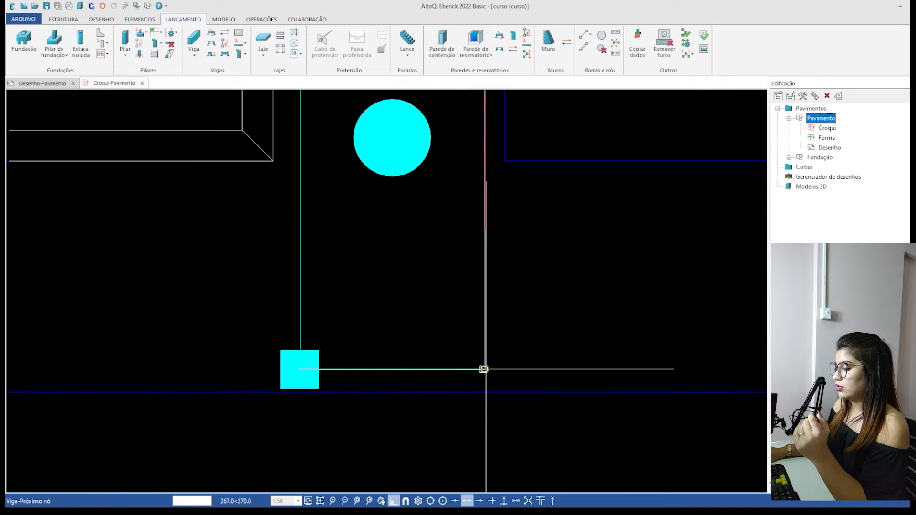
{"action": "scroll", "coordinate": [399, 348], "scroll_direction": "down", "scroll_amount": 7}
{"action": "key", "text": "Escape"}
Draw a vertical line from column P17's upper-right corner straight down past the lower end of column P18.
{"action": "key", "text": "l"}
{"action": "scroll", "coordinate": [374, 372], "scroll_direction": "down", "scroll_amount": 6}
{"action": "scroll", "coordinate": [374, 158], "scroll_direction": "up", "scroll_amount": 6}
{"action": "scroll", "coordinate": [394, 186], "scroll_direction": "up", "scroll_amount": 5}
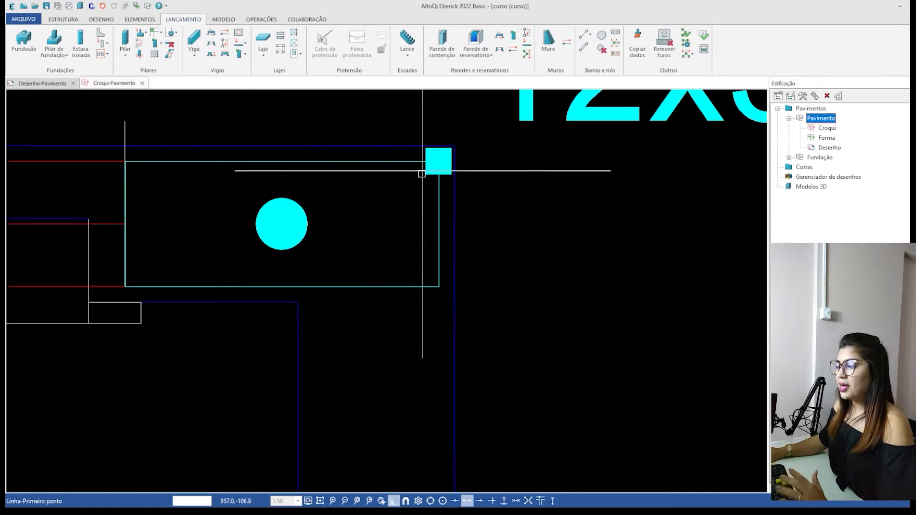
{"action": "left_click", "coordinate": [438, 160]}
{"action": "scroll", "coordinate": [375, 164], "scroll_direction": "down", "scroll_amount": 9}
{"action": "scroll", "coordinate": [376, 151], "scroll_direction": "down", "scroll_amount": 4}
{"action": "scroll", "coordinate": [350, 334], "scroll_direction": "up", "scroll_amount": 6}
{"action": "left_click", "coordinate": [497, 215]}
{"action": "scroll", "coordinate": [452, 168], "scroll_direction": "up", "scroll_amount": 5}
{"action": "scroll", "coordinate": [428, 189], "scroll_direction": "up", "scroll_amount": 2}
{"action": "middle_click_drag", "start_coordinate": [427, 189], "coordinate": [391, 301]}
{"action": "scroll", "coordinate": [385, 302], "scroll_direction": "down", "scroll_amount": 3}
{"action": "scroll", "coordinate": [374, 270], "scroll_direction": "up", "scroll_amount": 4}
Draw a horizontal line from column P18's lower-right corner along its lower edge to just past its lower-left corner.
{"action": "key", "text": "l"}
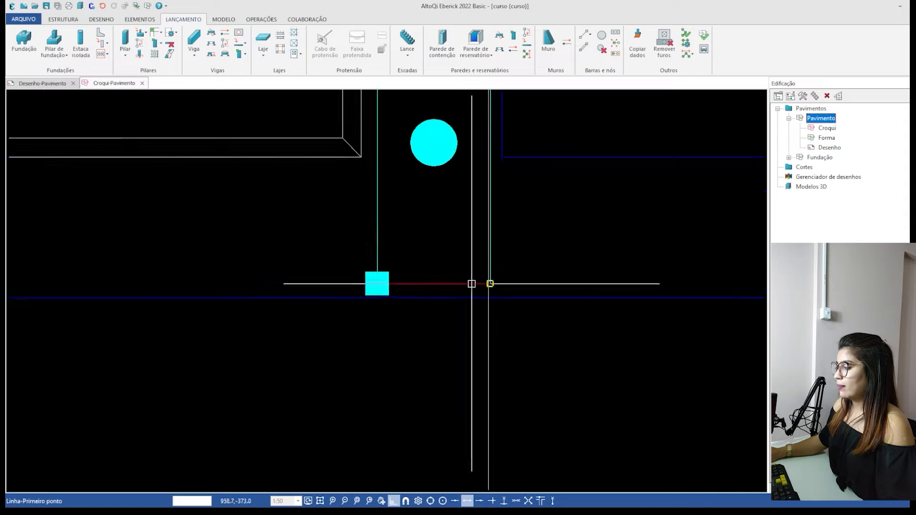
{"action": "scroll", "coordinate": [471, 284], "scroll_direction": "up", "scroll_amount": 3}
{"action": "left_click", "coordinate": [489, 283]}
{"action": "scroll", "coordinate": [537, 291], "scroll_direction": "down", "scroll_amount": 2}
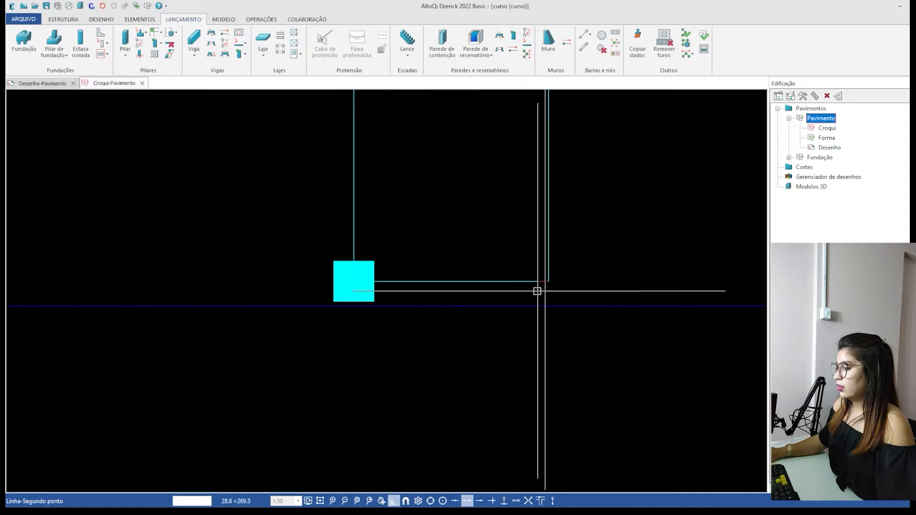
{"action": "scroll", "coordinate": [529, 281], "scroll_direction": "up", "scroll_amount": 4}
{"action": "left_click", "coordinate": [37, 220]}
{"action": "key", "text": "Escape"}
Fix column P18's section by its lower-right vertex at the intersection of the vertical and horizontal guide lines.
{"action": "scroll", "coordinate": [341, 227], "scroll_direction": "down", "scroll_amount": 3}
{"action": "scroll", "coordinate": [461, 251], "scroll_direction": "up", "scroll_amount": 2}
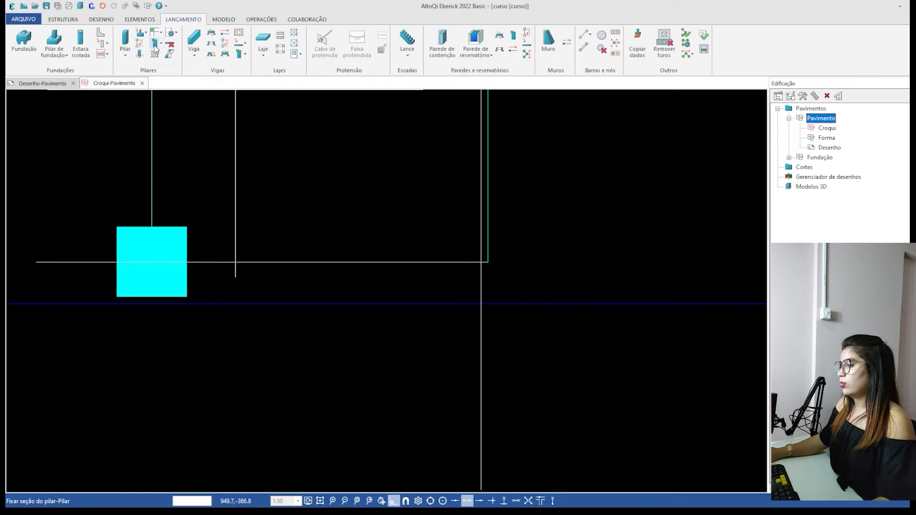
{"action": "scroll", "coordinate": [494, 258], "scroll_direction": "up", "scroll_amount": 1}
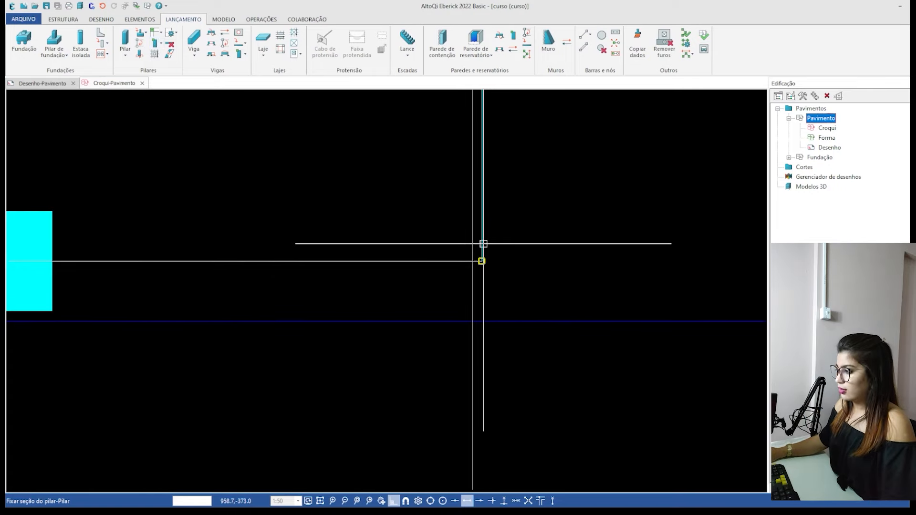
{"action": "left_click", "coordinate": [484, 243]}
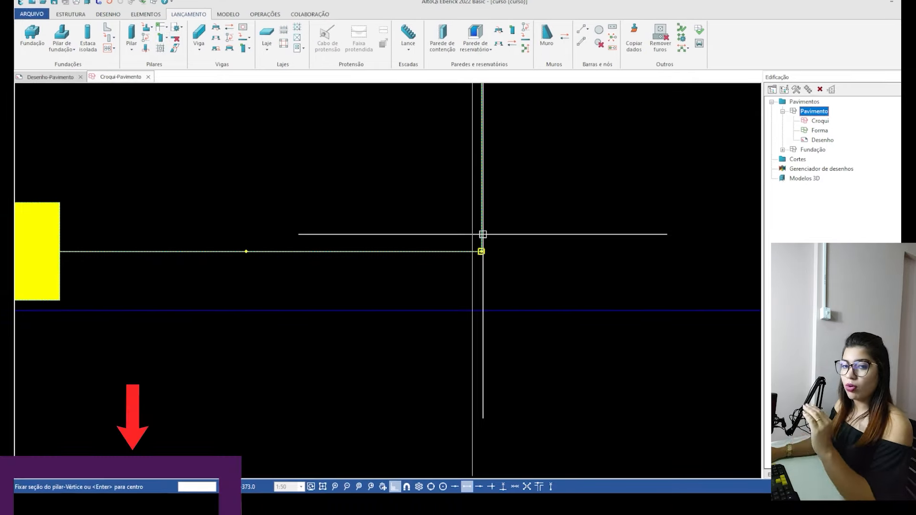
{"action": "scroll", "coordinate": [483, 235], "scroll_direction": "down", "scroll_amount": 3}
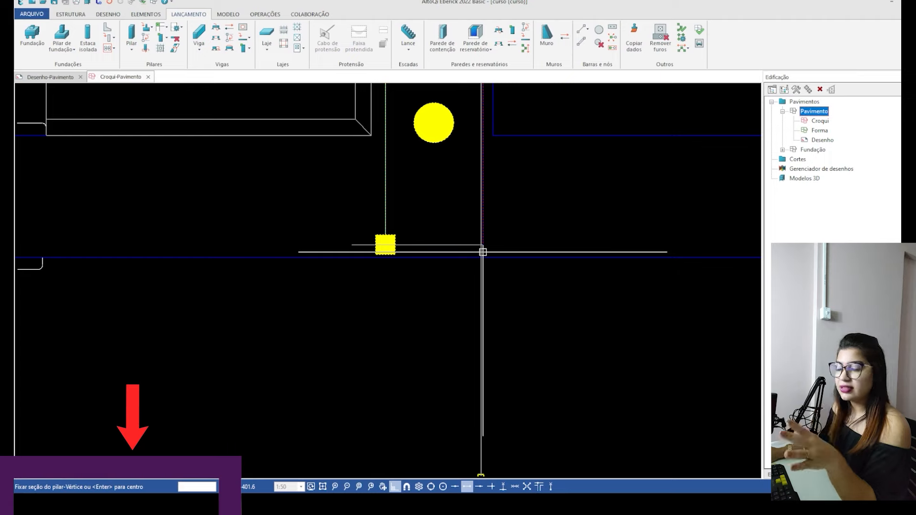
{"action": "scroll", "coordinate": [483, 251], "scroll_direction": "up", "scroll_amount": 5}
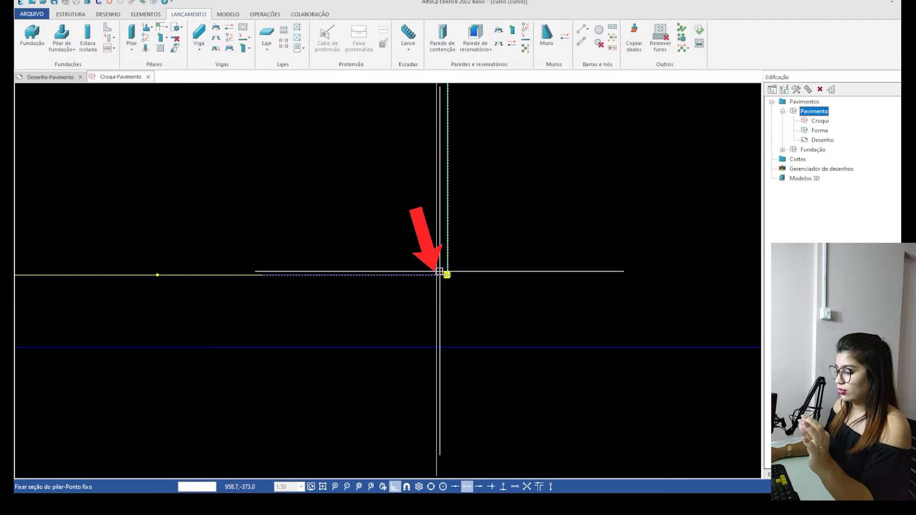
{"action": "left_click", "coordinate": [437, 276]}
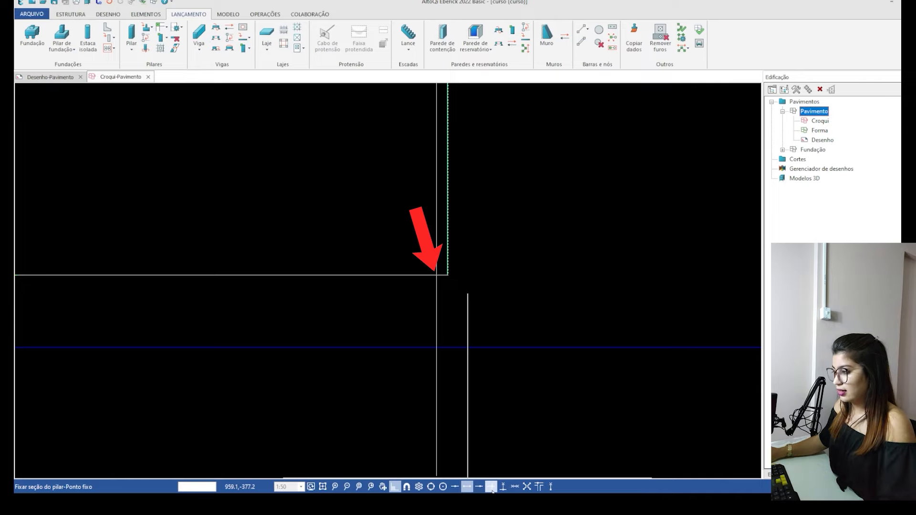
{"action": "left_click", "coordinate": [436, 276]}
Examine how column P18's section now sits against the two guide lines and its previous edges.
{"action": "scroll", "coordinate": [435, 276], "scroll_direction": "down", "scroll_amount": 5}
{"action": "scroll", "coordinate": [358, 284], "scroll_direction": "up", "scroll_amount": 5}
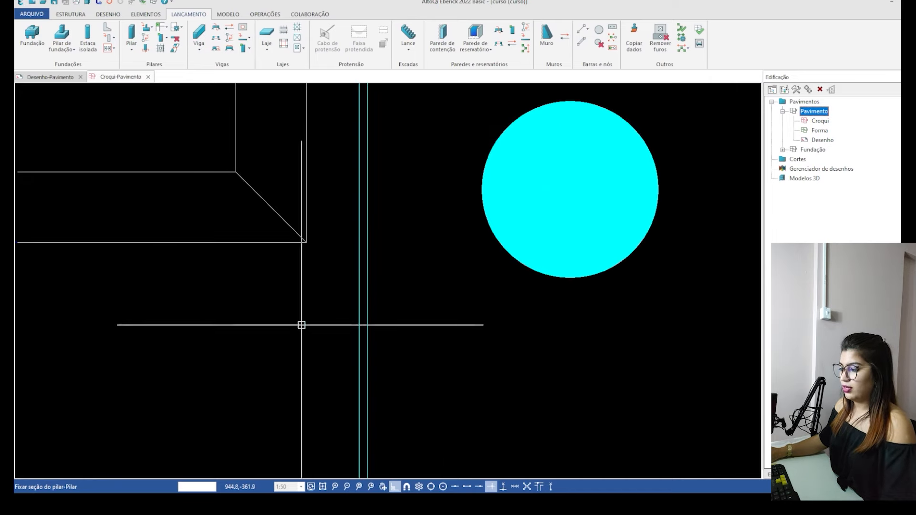
{"action": "left_click", "coordinate": [356, 309]}
{"action": "scroll", "coordinate": [274, 301], "scroll_direction": "down", "scroll_amount": 2}
{"action": "left_click", "coordinate": [326, 304]}
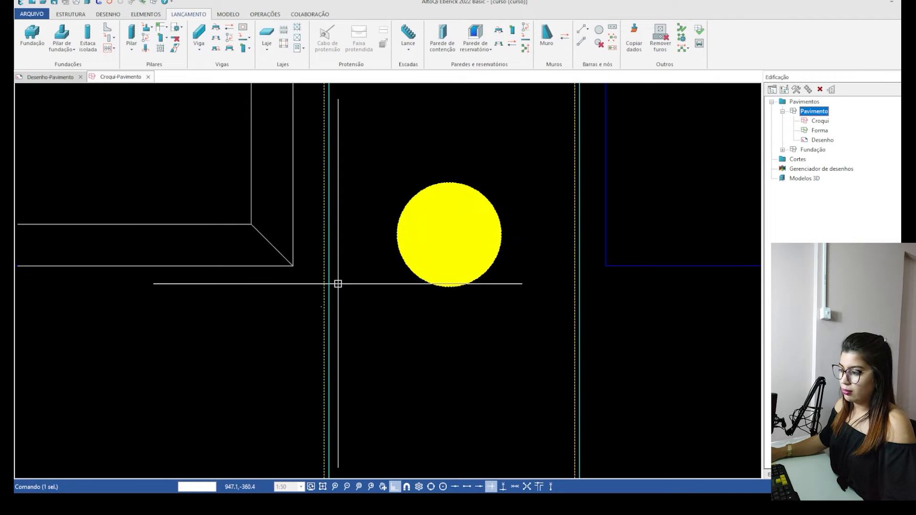
{"action": "scroll", "coordinate": [338, 284], "scroll_direction": "up", "scroll_amount": 2}
{"action": "key", "text": "Escape"}
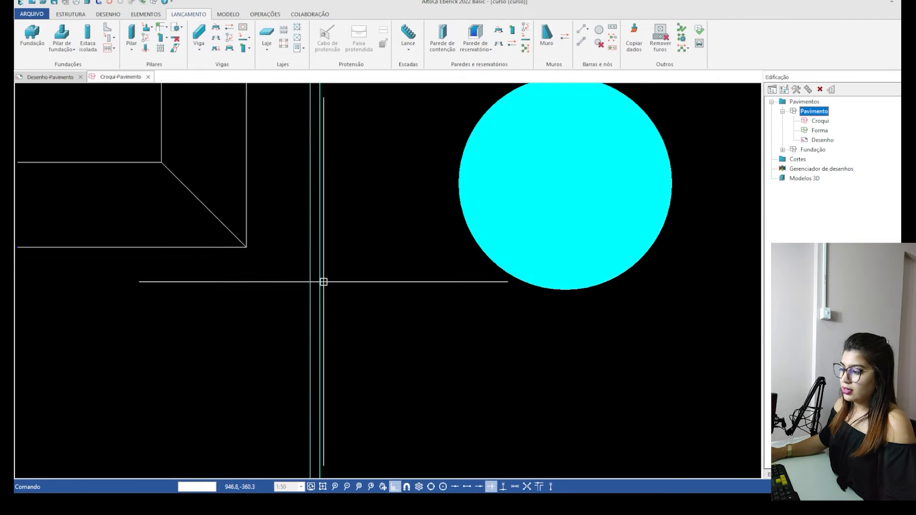
{"action": "scroll", "coordinate": [303, 320], "scroll_direction": "down", "scroll_amount": 3}
{"action": "scroll", "coordinate": [320, 320], "scroll_direction": "down", "scroll_amount": 2}
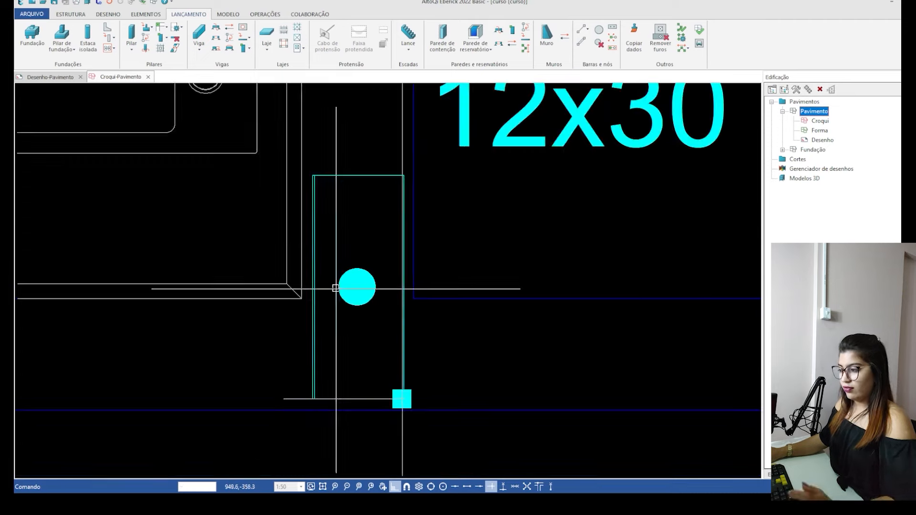
Launch a vertical beam from column P17's upper-right corner to column P18's lower-right corner, with its body to the left of the axis.
{"action": "type", "text": "v"}
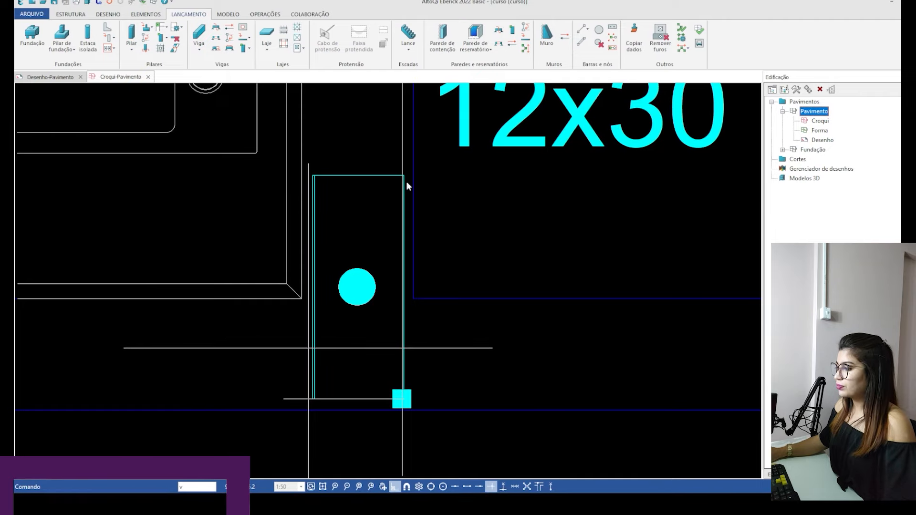
{"action": "scroll", "coordinate": [431, 317], "scroll_direction": "down", "scroll_amount": 5}
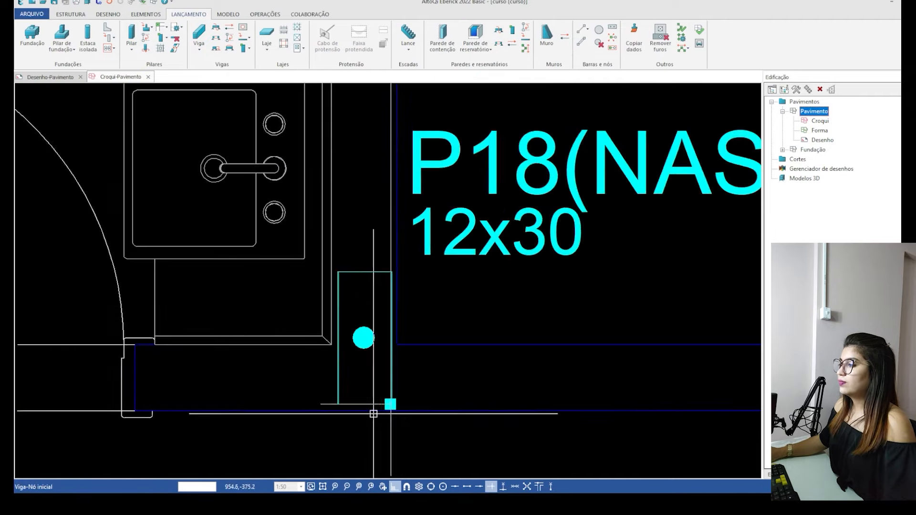
{"action": "scroll", "coordinate": [386, 326], "scroll_direction": "up", "scroll_amount": 8}
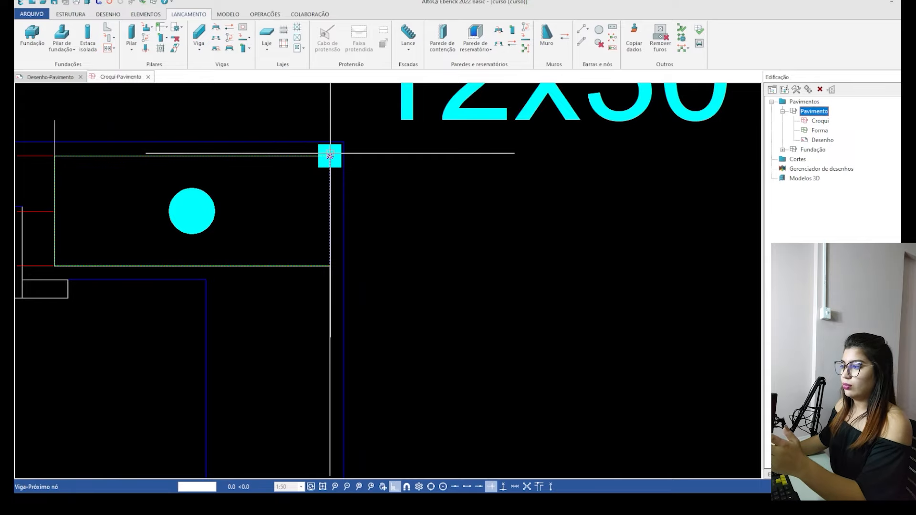
{"action": "scroll", "coordinate": [331, 154], "scroll_direction": "down", "scroll_amount": 8}
{"action": "middle_click_drag", "start_coordinate": [387, 427], "coordinate": [389, 219]}
{"action": "middle_click_drag", "start_coordinate": [390, 317], "coordinate": [417, 218]}
{"action": "scroll", "coordinate": [420, 191], "scroll_direction": "up", "scroll_amount": 2}
{"action": "scroll", "coordinate": [320, 397], "scroll_direction": "up", "scroll_amount": 5}
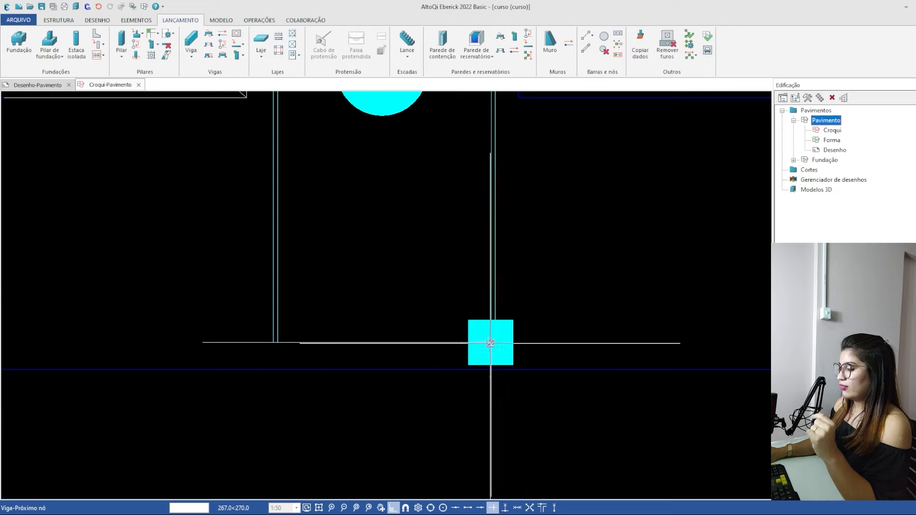
{"action": "scroll", "coordinate": [491, 343], "scroll_direction": "up", "scroll_amount": 2}
{"action": "left_click", "coordinate": [492, 338]}
{"action": "right_click", "coordinate": [488, 342]}
{"action": "scroll", "coordinate": [485, 346], "scroll_direction": "down", "scroll_amount": 3}
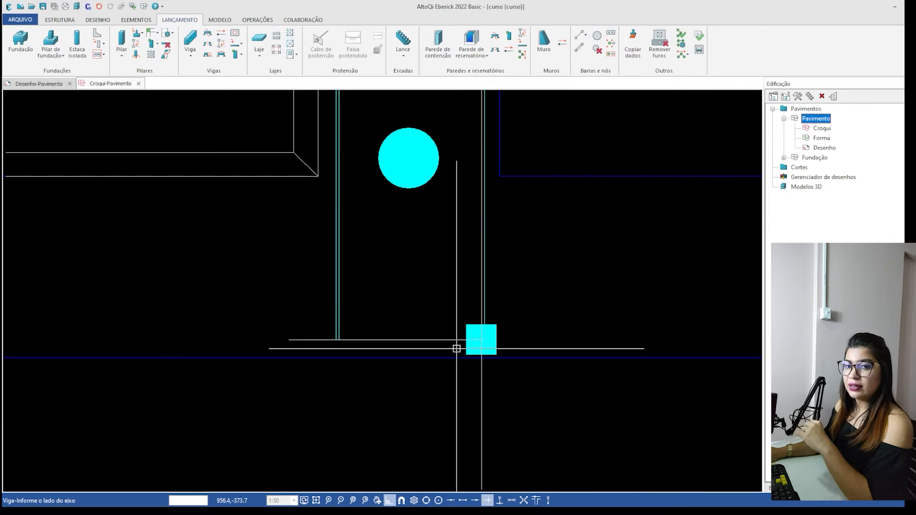
{"action": "scroll", "coordinate": [457, 349], "scroll_direction": "down", "scroll_amount": 4}
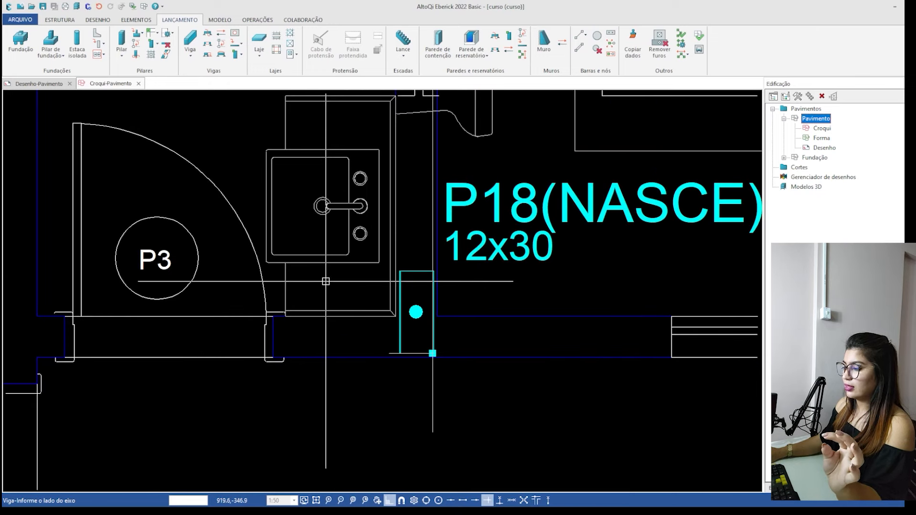
{"action": "key", "text": "Escape"}
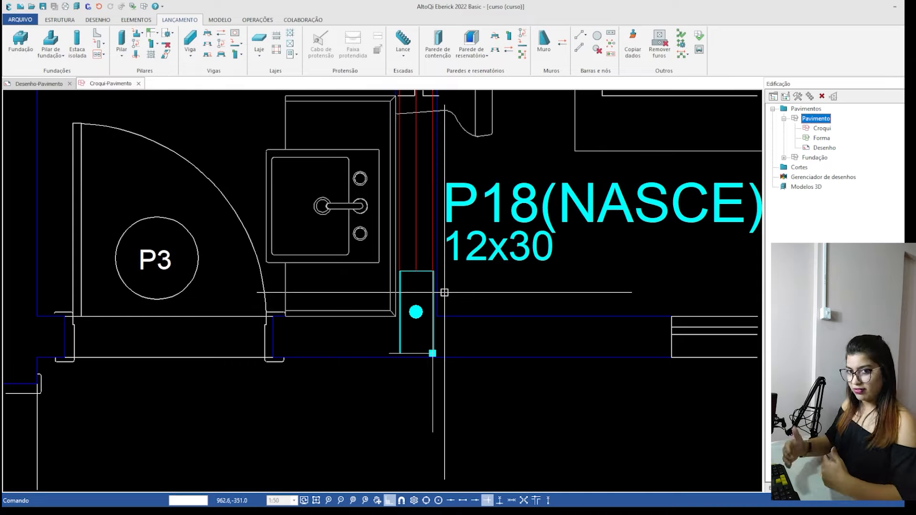
Launch a horizontal 12x35 cm beam from column P18's lower-right corner to column P27, with its body above the axis.
{"action": "type", "text": "v"}
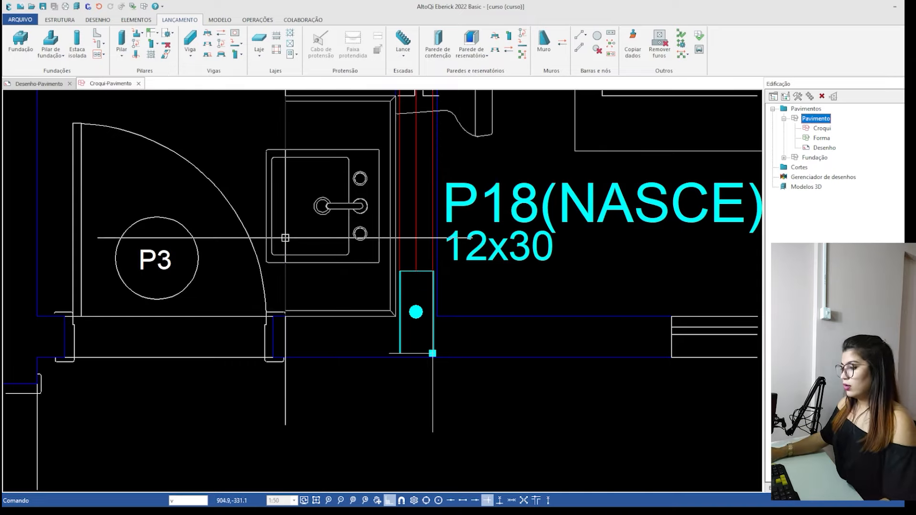
{"action": "key", "text": "Return"}
{"action": "scroll", "coordinate": [417, 328], "scroll_direction": "down", "scroll_amount": 3}
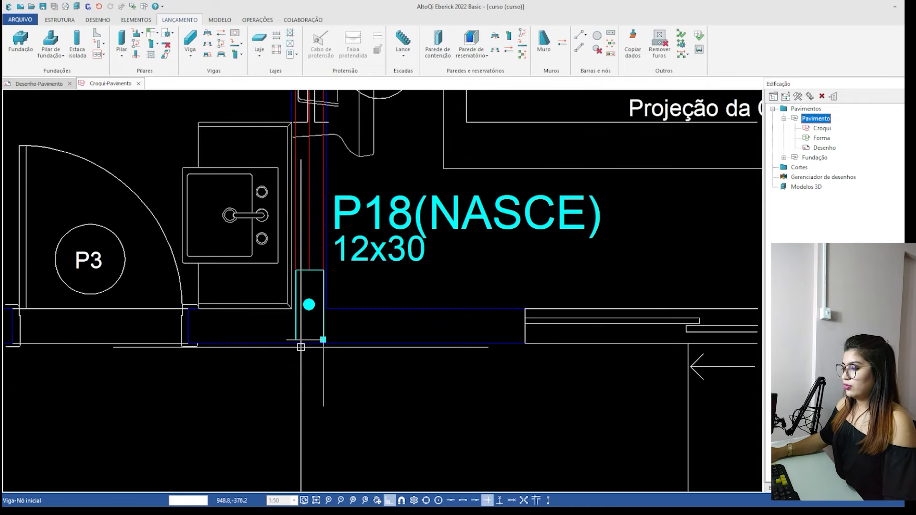
{"action": "scroll", "coordinate": [207, 300], "scroll_direction": "up", "scroll_amount": 5}
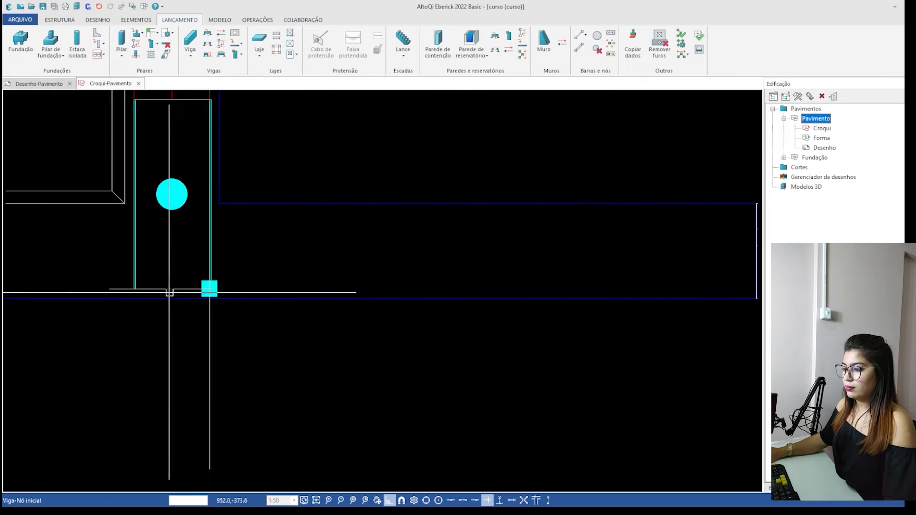
{"action": "left_click", "coordinate": [207, 301]}
{"action": "scroll", "coordinate": [139, 285], "scroll_direction": "down", "scroll_amount": 12}
{"action": "middle_click_drag", "start_coordinate": [409, 313], "coordinate": [119, 288]}
{"action": "scroll", "coordinate": [119, 288], "scroll_direction": "down", "scroll_amount": 1}
{"action": "scroll", "coordinate": [454, 267], "scroll_direction": "up", "scroll_amount": 2}
{"action": "scroll", "coordinate": [462, 303], "scroll_direction": "up", "scroll_amount": 3}
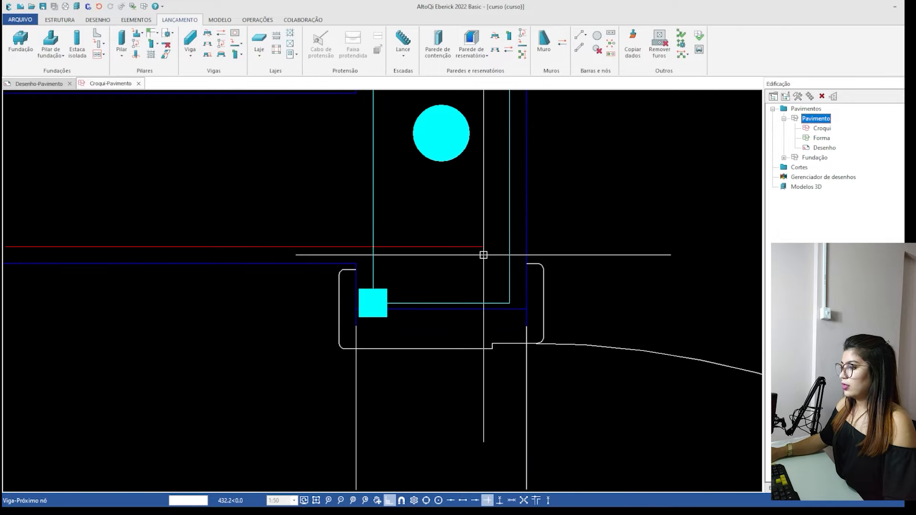
{"action": "scroll", "coordinate": [483, 255], "scroll_direction": "down", "scroll_amount": 3}
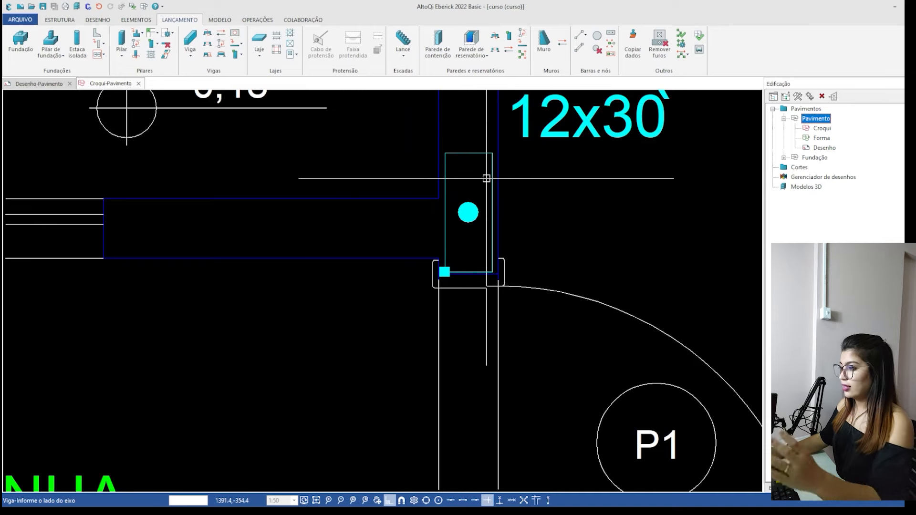
{"action": "left_click", "coordinate": [475, 158]}
{"action": "scroll", "coordinate": [474, 160], "scroll_direction": "down", "scroll_amount": 3}
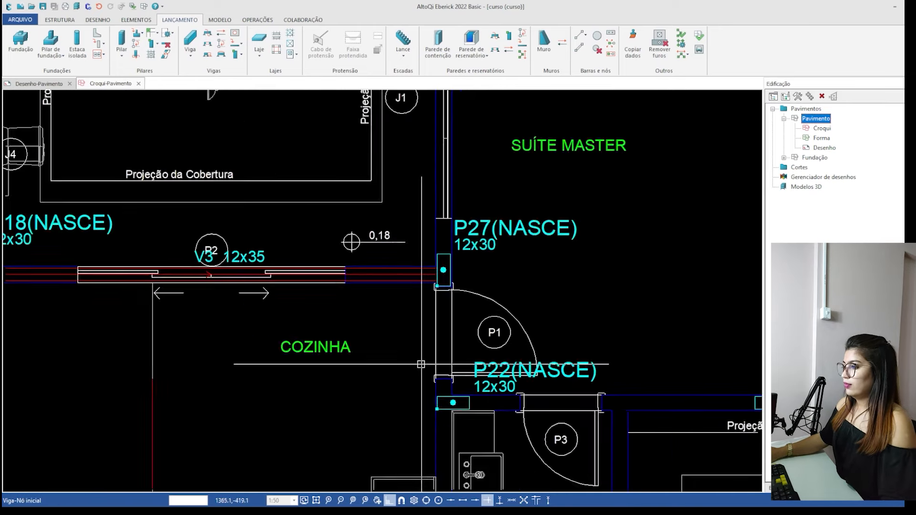
Launch a vertical 12x35 cm beam from column P27's lower-left corner to column P19's lower-left corner, with its body to the right.
{"action": "scroll", "coordinate": [414, 365], "scroll_direction": "up", "scroll_amount": 4}
{"action": "key", "text": "Escape"}
{"action": "key", "text": "Return"}
{"action": "scroll", "coordinate": [399, 355], "scroll_direction": "up", "scroll_amount": 5}
{"action": "left_click", "coordinate": [368, 366]}
{"action": "scroll", "coordinate": [370, 416], "scroll_direction": "down", "scroll_amount": 6}
{"action": "scroll", "coordinate": [370, 416], "scroll_direction": "down", "scroll_amount": 5}
{"action": "scroll", "coordinate": [374, 245], "scroll_direction": "up", "scroll_amount": 7}
{"action": "scroll", "coordinate": [381, 285], "scroll_direction": "up", "scroll_amount": 3}
{"action": "left_click", "coordinate": [405, 310]}
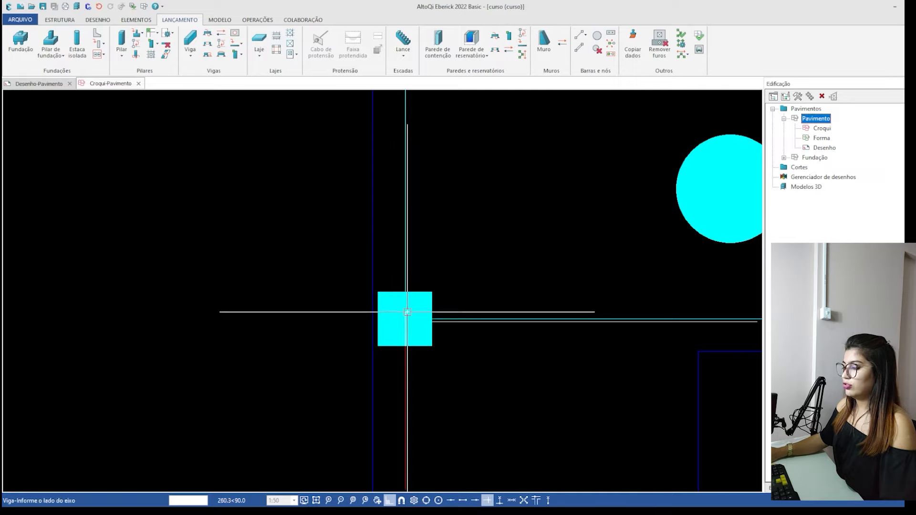
{"action": "scroll", "coordinate": [327, 286], "scroll_direction": "down", "scroll_amount": 8}
{"action": "scroll", "coordinate": [319, 264], "scroll_direction": "down", "scroll_amount": 2}
{"action": "left_click", "coordinate": [576, 319]}
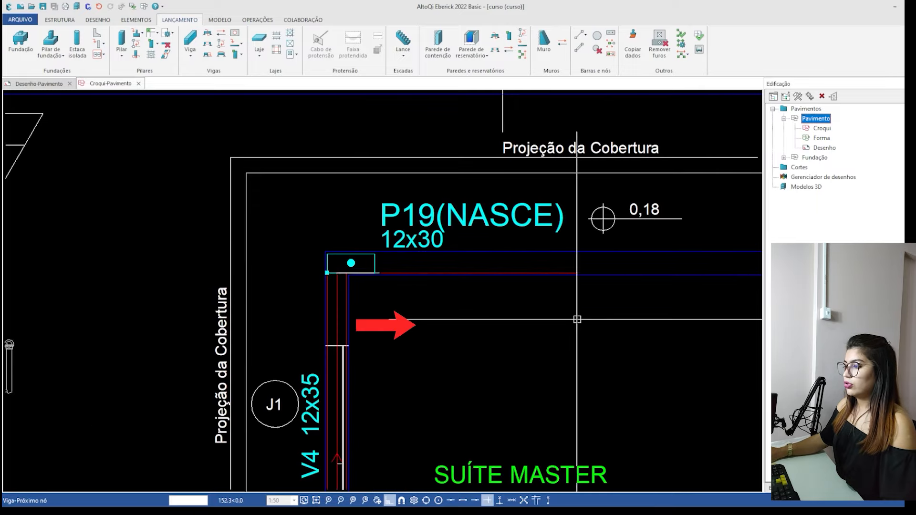
Try to continue the beam from column P19's lower-left corner horizontally to column P20.
{"action": "scroll", "coordinate": [97, 242], "scroll_direction": "down", "scroll_amount": 2}
{"action": "scroll", "coordinate": [273, 267], "scroll_direction": "up", "scroll_amount": 4}
{"action": "scroll", "coordinate": [241, 237], "scroll_direction": "down", "scroll_amount": 3}
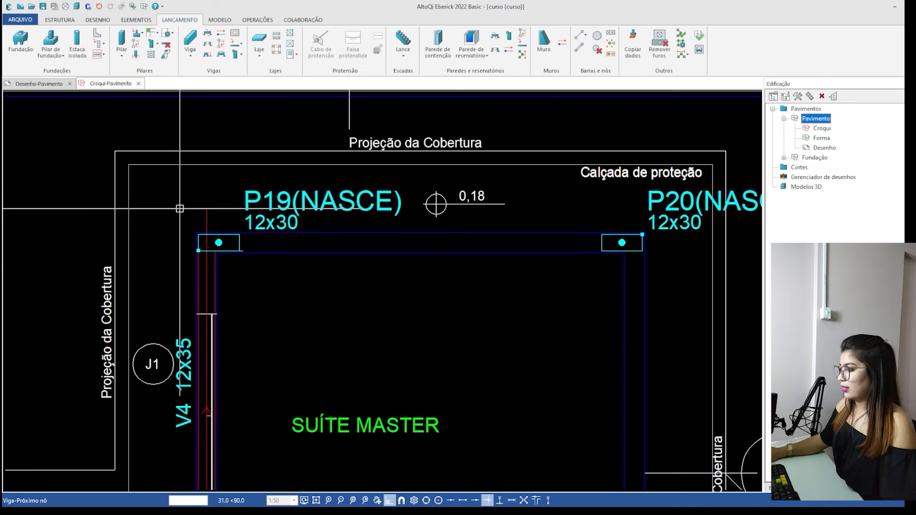
{"action": "scroll", "coordinate": [597, 238], "scroll_direction": "up", "scroll_amount": 3}
{"action": "left_click", "coordinate": [644, 257]}
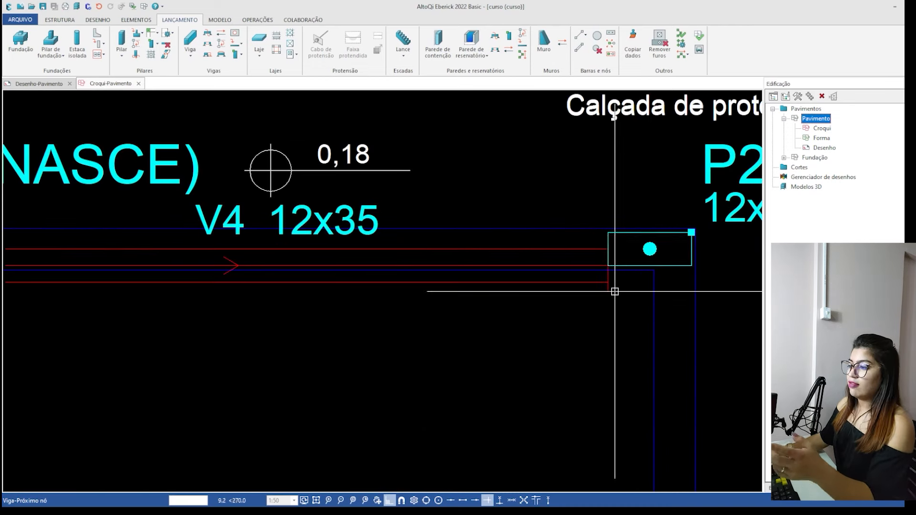
{"action": "scroll", "coordinate": [614, 286], "scroll_direction": "down", "scroll_amount": 2}
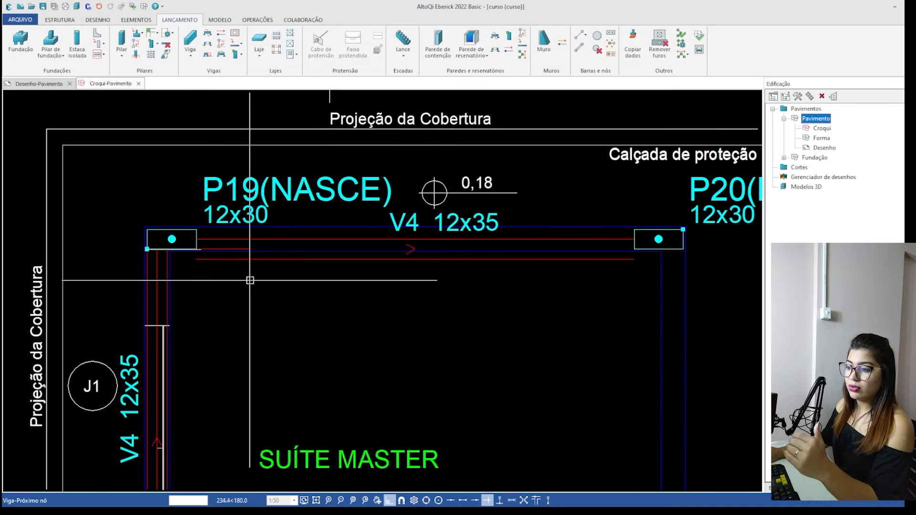
Delete the horizontal beam between columns P19 and P20.
{"action": "key", "text": "Escape"}
{"action": "left_click", "coordinate": [207, 241]}
{"action": "key", "text": "Delete"}
Launch a horizontal 12x35 cm beam from column P19's upper-left corner to column P20's upper-right corner, with its body below the axis.
{"action": "type", "text": "v"}
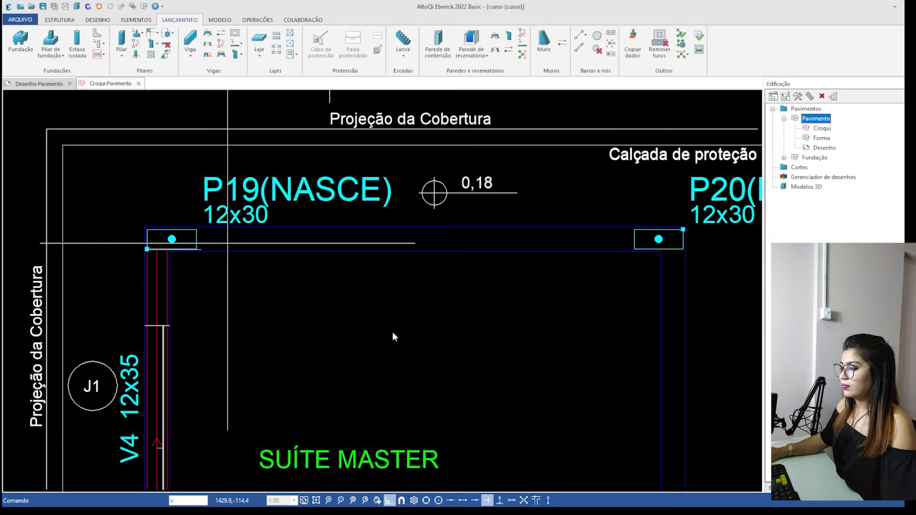
{"action": "key", "text": "Return"}
{"action": "scroll", "coordinate": [205, 238], "scroll_direction": "up", "scroll_amount": 3}
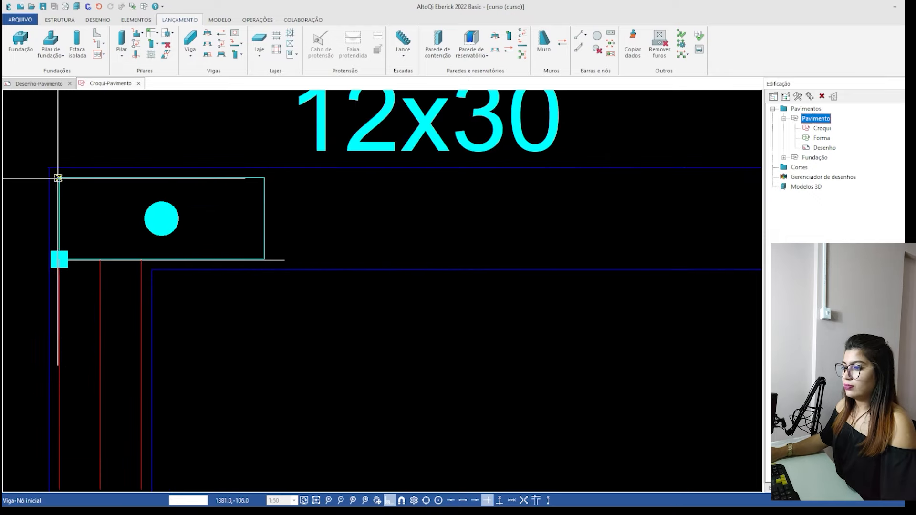
{"action": "scroll", "coordinate": [43, 187], "scroll_direction": "down", "scroll_amount": 2}
{"action": "scroll", "coordinate": [448, 198], "scroll_direction": "up", "scroll_amount": 5}
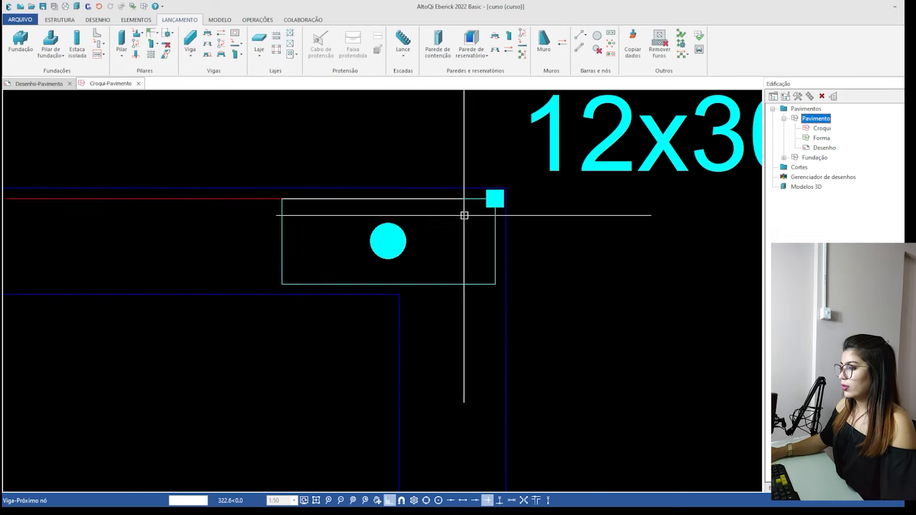
{"action": "scroll", "coordinate": [491, 214], "scroll_direction": "down", "scroll_amount": 6}
{"action": "middle_click_drag", "start_coordinate": [406, 330], "coordinate": [419, 274]}
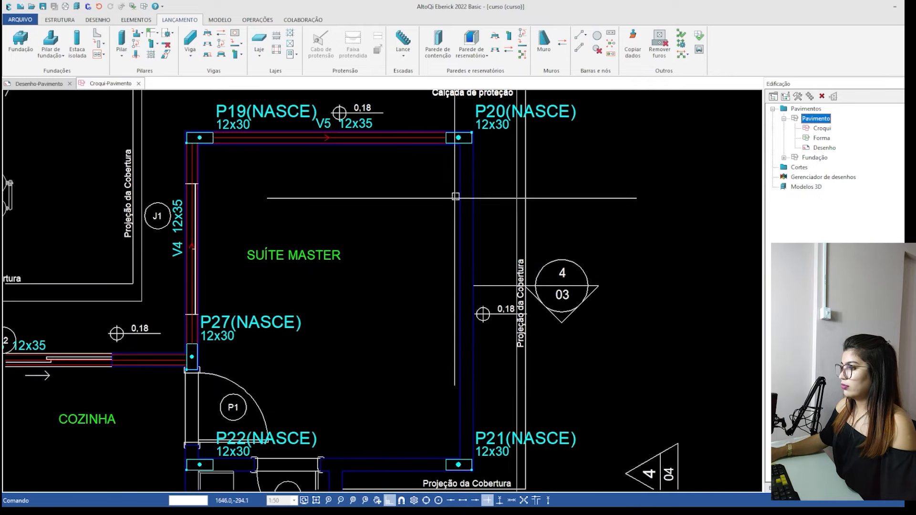
Launch a vertical 12x35 cm beam from column P20's upper-right corner to column P21's lower-right corner, with its body to the left.
{"action": "scroll", "coordinate": [469, 116], "scroll_direction": "up", "scroll_amount": 5}
{"action": "scroll", "coordinate": [469, 117], "scroll_direction": "up", "scroll_amount": 2}
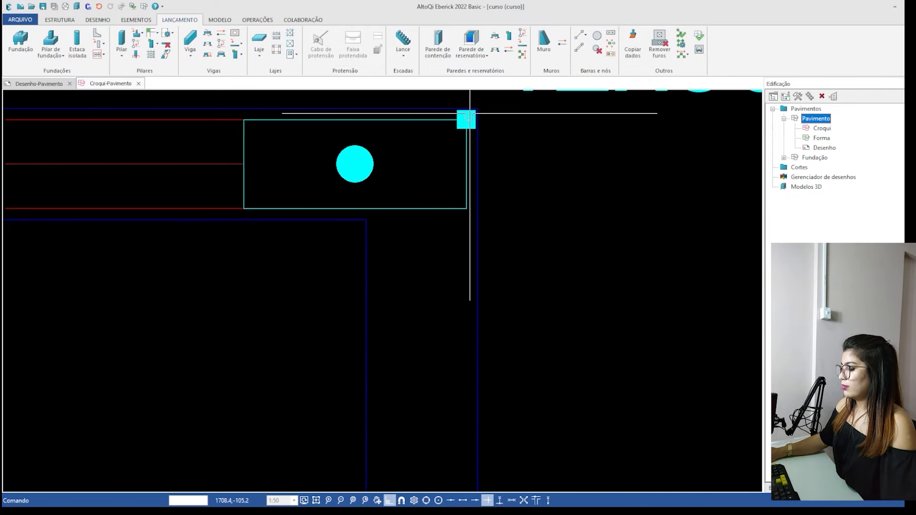
{"action": "scroll", "coordinate": [460, 311], "scroll_direction": "down", "scroll_amount": 3}
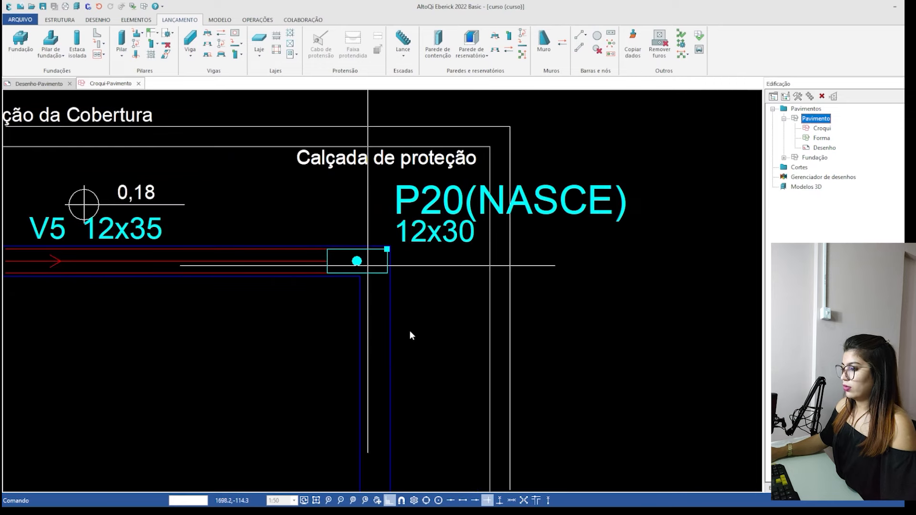
{"action": "scroll", "coordinate": [388, 251], "scroll_direction": "up", "scroll_amount": 3}
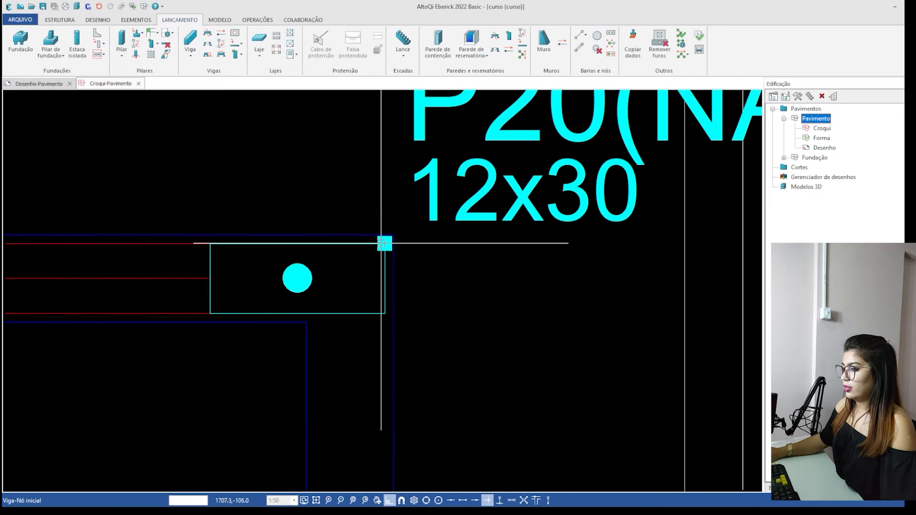
{"action": "middle_click_drag", "start_coordinate": [397, 368], "coordinate": [413, 194]}
{"action": "scroll", "coordinate": [394, 177], "scroll_direction": "down", "scroll_amount": 6}
{"action": "middle_click_drag", "start_coordinate": [413, 479], "coordinate": [432, 270]}
{"action": "scroll", "coordinate": [419, 420], "scroll_direction": "up", "scroll_amount": 4}
{"action": "scroll", "coordinate": [392, 399], "scroll_direction": "up", "scroll_amount": 4}
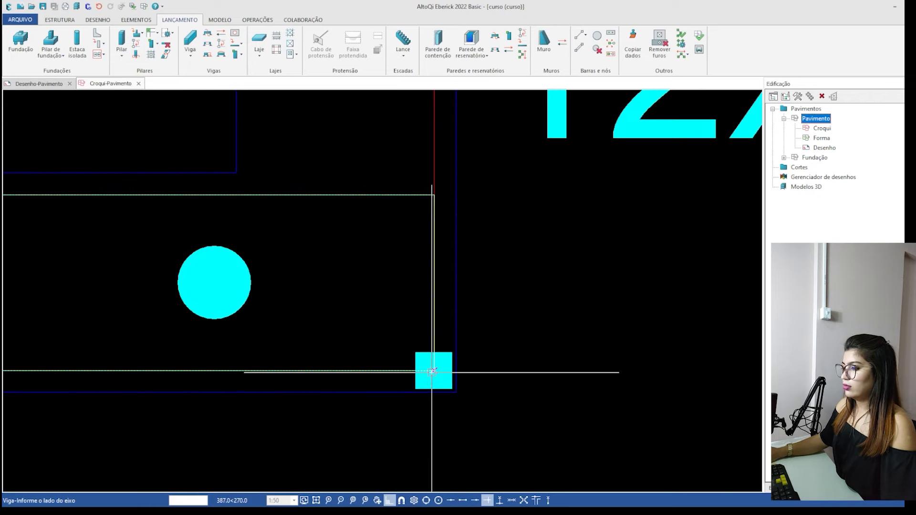
{"action": "scroll", "coordinate": [391, 296], "scroll_direction": "down", "scroll_amount": 3}
{"action": "left_click", "coordinate": [150, 279]}
Try to continue the beam from column P21's lower-right corner horizontally to column P22.
{"action": "scroll", "coordinate": [458, 307], "scroll_direction": "down", "scroll_amount": 4}
{"action": "scroll", "coordinate": [541, 310], "scroll_direction": "down", "scroll_amount": 4}
{"action": "scroll", "coordinate": [317, 301], "scroll_direction": "up", "scroll_amount": 4}
{"action": "scroll", "coordinate": [336, 308], "scroll_direction": "up", "scroll_amount": 2}
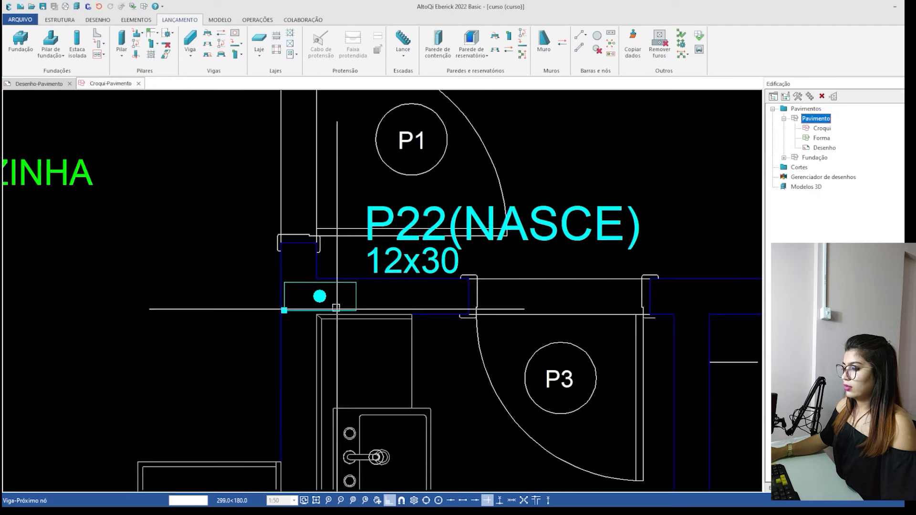
{"action": "scroll", "coordinate": [336, 308], "scroll_direction": "up", "scroll_amount": 2}
{"action": "scroll", "coordinate": [233, 264], "scroll_direction": "down", "scroll_amount": 5}
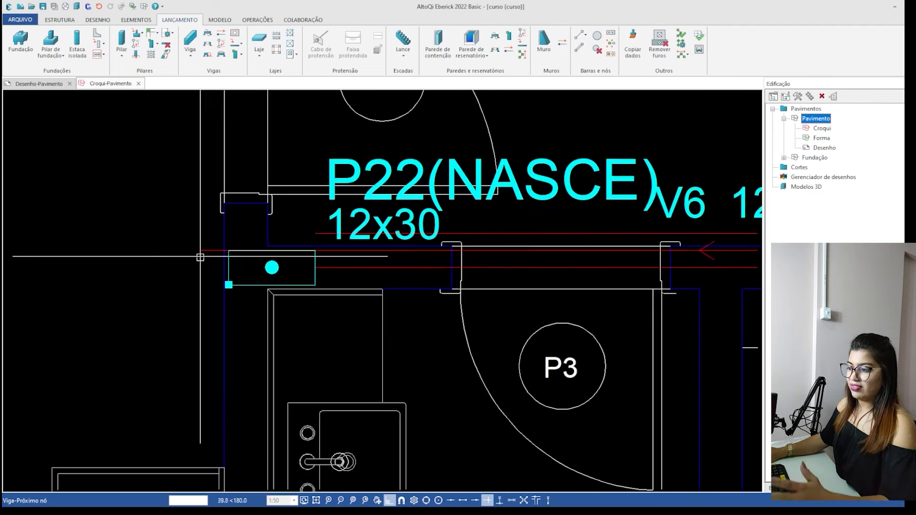
{"action": "key", "text": "Escape"}
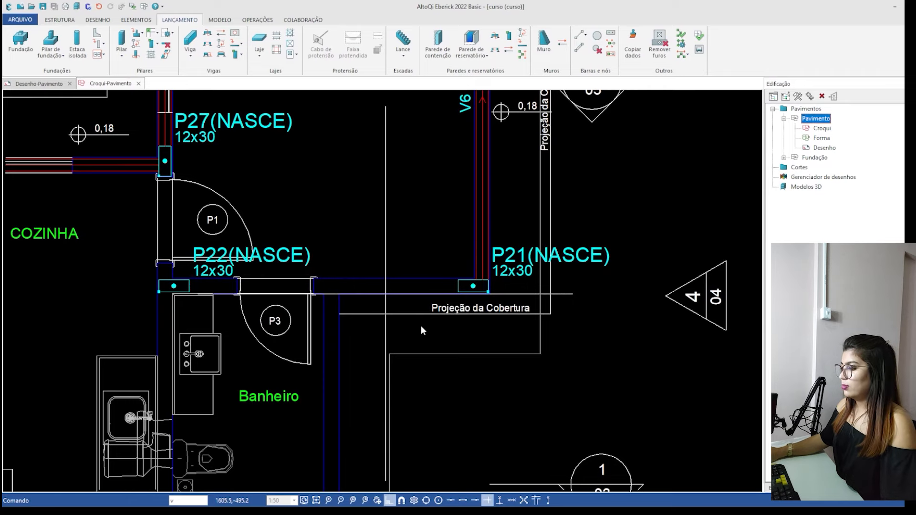
Launch a horizontal 12x35 cm beam from column P21's lower-right corner to column P22's lower-left corner, with its body above the axis.
{"action": "scroll", "coordinate": [477, 330], "scroll_direction": "up", "scroll_amount": 8}
{"action": "middle_click_drag", "start_coordinate": [506, 287], "coordinate": [559, 405]}
{"action": "scroll", "coordinate": [563, 401], "scroll_direction": "down", "scroll_amount": 3}
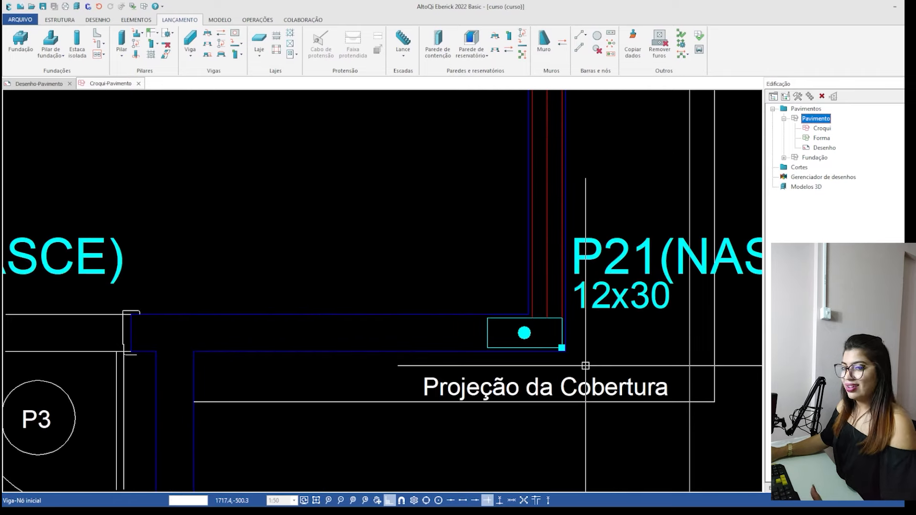
{"action": "scroll", "coordinate": [563, 344], "scroll_direction": "down", "scroll_amount": 2}
{"action": "scroll", "coordinate": [530, 331], "scroll_direction": "up", "scroll_amount": 3}
{"action": "left_click", "coordinate": [530, 331]}
{"action": "scroll", "coordinate": [591, 297], "scroll_direction": "down", "scroll_amount": 3}
{"action": "scroll", "coordinate": [632, 305], "scroll_direction": "down", "scroll_amount": 4}
{"action": "scroll", "coordinate": [425, 315], "scroll_direction": "up", "scroll_amount": 8}
{"action": "middle_click_drag", "start_coordinate": [379, 305], "coordinate": [4, 323]}
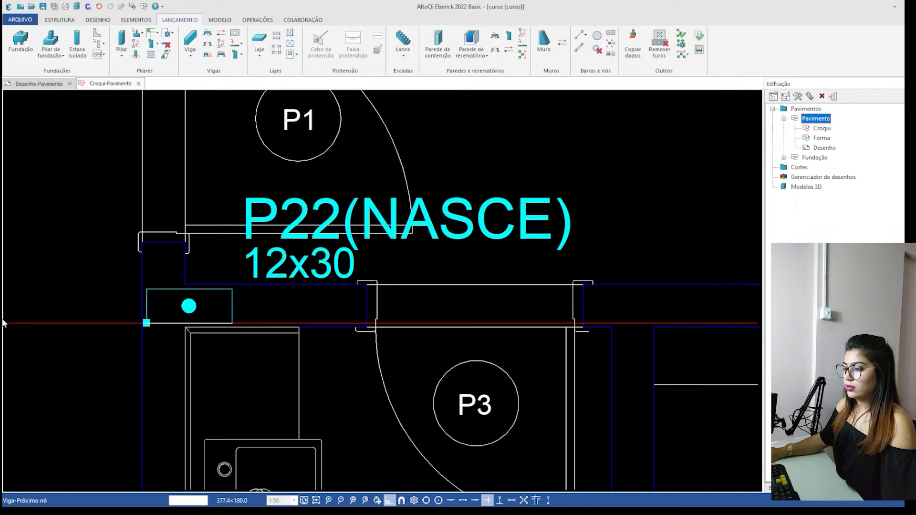
{"action": "scroll", "coordinate": [144, 319], "scroll_direction": "up", "scroll_amount": 1}
{"action": "left_click", "coordinate": [170, 307]}
{"action": "left_click", "coordinate": [170, 307]}
Launch a vertical 12x35 cm beam from column P22's lower-left corner to column P27's lower-left corner, with its body to the right.
{"action": "scroll", "coordinate": [181, 267], "scroll_direction": "down", "scroll_amount": 5}
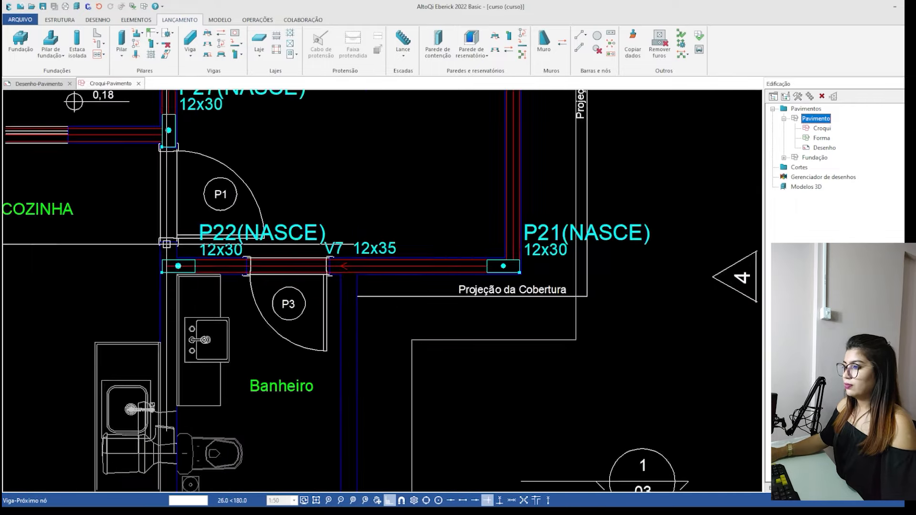
{"action": "scroll", "coordinate": [196, 189], "scroll_direction": "up", "scroll_amount": 4}
{"action": "scroll", "coordinate": [194, 358], "scroll_direction": "up", "scroll_amount": 5}
{"action": "key", "text": "Escape"}
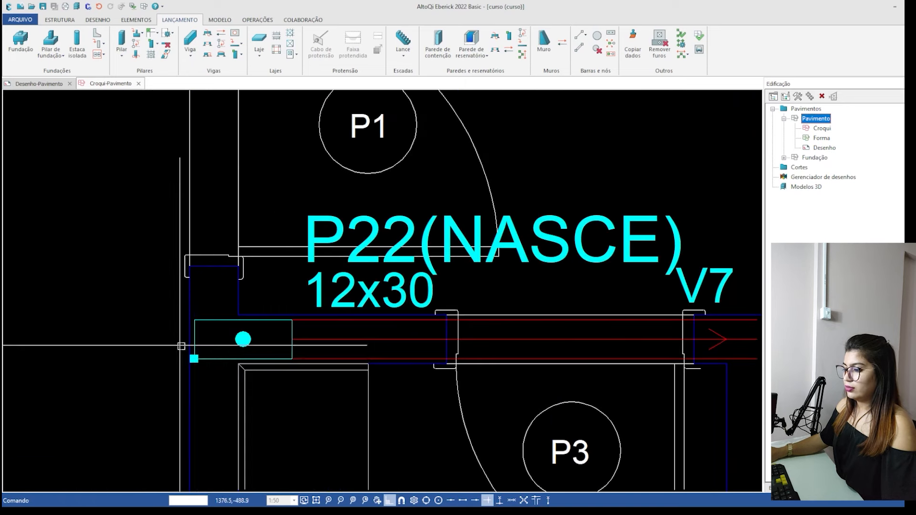
{"action": "key", "text": "Return"}
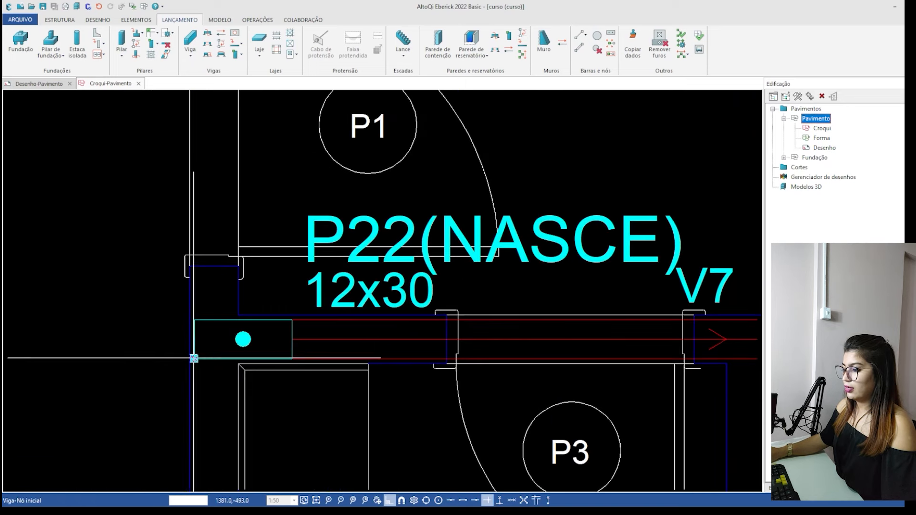
{"action": "left_click", "coordinate": [196, 357]}
{"action": "scroll", "coordinate": [198, 422], "scroll_direction": "down", "scroll_amount": 3}
{"action": "scroll", "coordinate": [196, 152], "scroll_direction": "up", "scroll_amount": 2}
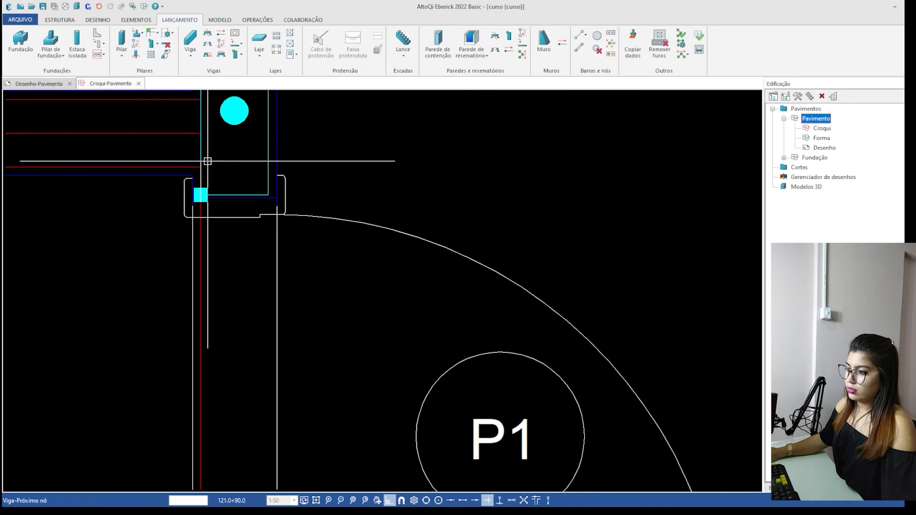
{"action": "scroll", "coordinate": [334, 239], "scroll_direction": "down", "scroll_amount": 5}
{"action": "key", "text": "Escape"}
{"action": "scroll", "coordinate": [291, 318], "scroll_direction": "down", "scroll_amount": 2}
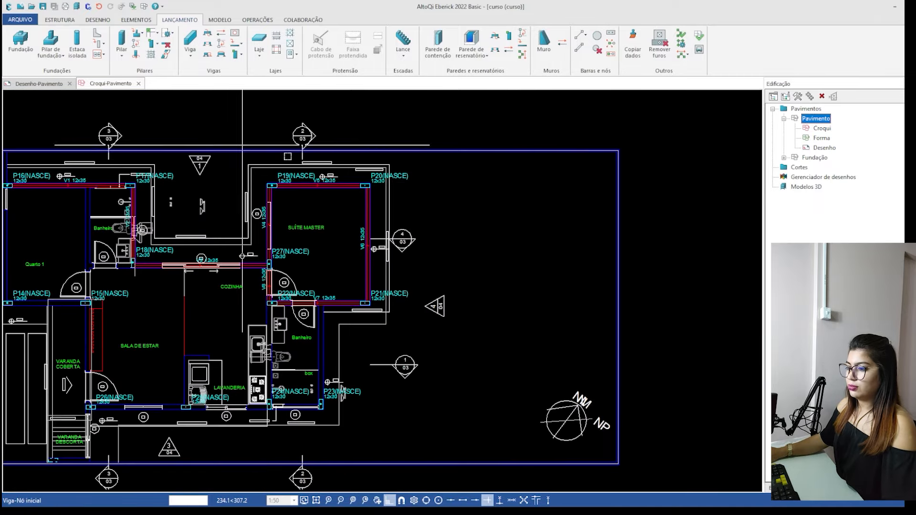
Launch a vertical 12x35 cm beam between columns P22 and P24 along the wall between the kitchen and the bathroom.
{"action": "middle_click_drag", "start_coordinate": [117, 325], "coordinate": [252, 311]}
{"action": "scroll", "coordinate": [438, 358], "scroll_direction": "up", "scroll_amount": 3}
{"action": "middle_click_drag", "start_coordinate": [473, 284], "coordinate": [409, 341]}
{"action": "scroll", "coordinate": [294, 470], "scroll_direction": "up", "scroll_amount": 1}
{"action": "scroll", "coordinate": [242, 127], "scroll_direction": "up", "scroll_amount": 3}
{"action": "middle_click_drag", "start_coordinate": [241, 127], "coordinate": [230, 279]}
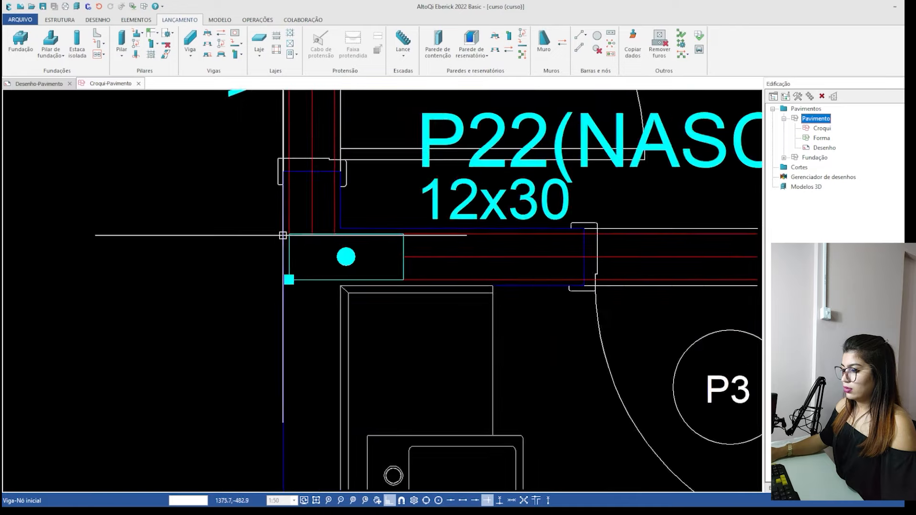
{"action": "scroll", "coordinate": [277, 238], "scroll_direction": "up", "scroll_amount": 1}
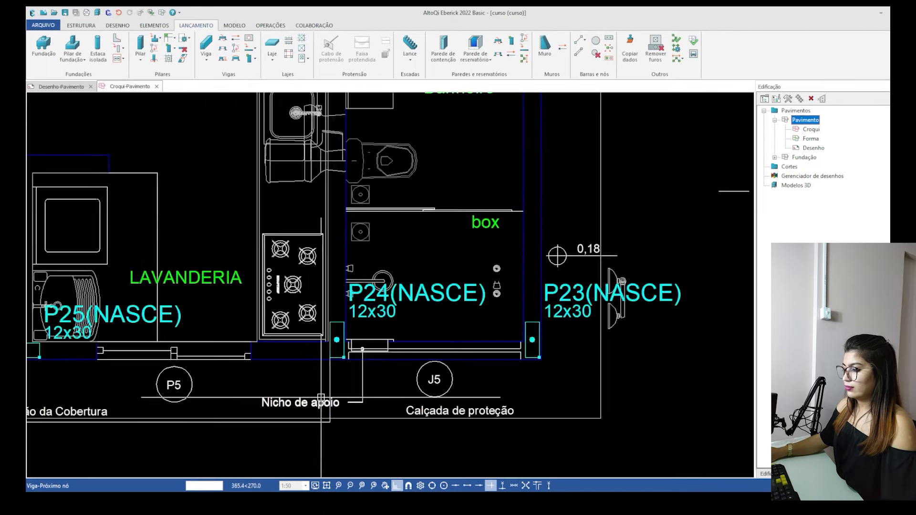
{"action": "scroll", "coordinate": [331, 363], "scroll_direction": "up", "scroll_amount": 5}
{"action": "left_click", "coordinate": [348, 325]}
{"action": "left_click", "coordinate": [406, 323]}
{"action": "scroll", "coordinate": [239, 352], "scroll_direction": "down", "scroll_amount": 2}
{"action": "scroll", "coordinate": [201, 389], "scroll_direction": "down", "scroll_amount": 3}
{"action": "right_click", "coordinate": [227, 375]}
Launch a horizontal 12x35 cm beam from column P23's lower-right corner to column P24's lower-right corner, with its body above the axis.
{"action": "scroll", "coordinate": [298, 385], "scroll_direction": "up", "scroll_amount": 4}
{"action": "scroll", "coordinate": [136, 348], "scroll_direction": "down", "scroll_amount": 3}
{"action": "scroll", "coordinate": [565, 346], "scroll_direction": "up", "scroll_amount": 4}
{"action": "scroll", "coordinate": [552, 356], "scroll_direction": "down", "scroll_amount": 3}
{"action": "scroll", "coordinate": [544, 352], "scroll_direction": "up", "scroll_amount": 4}
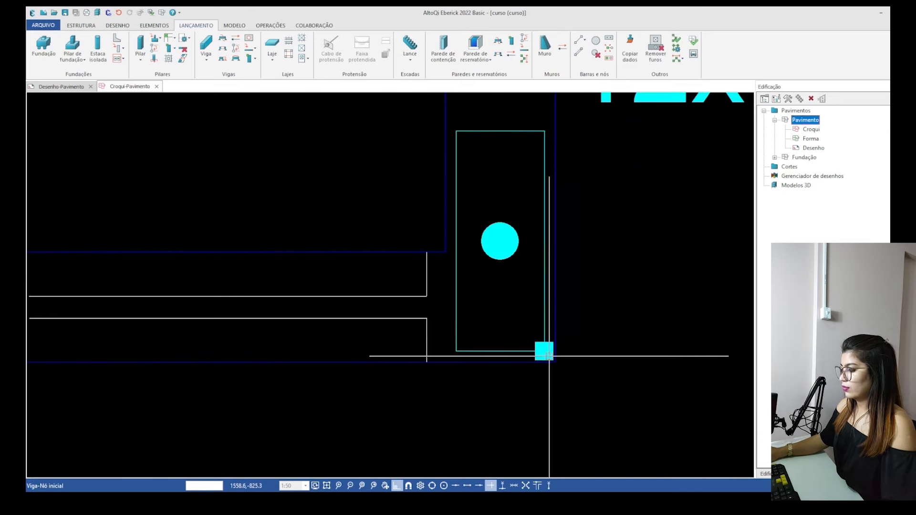
{"action": "left_click", "coordinate": [543, 352]}
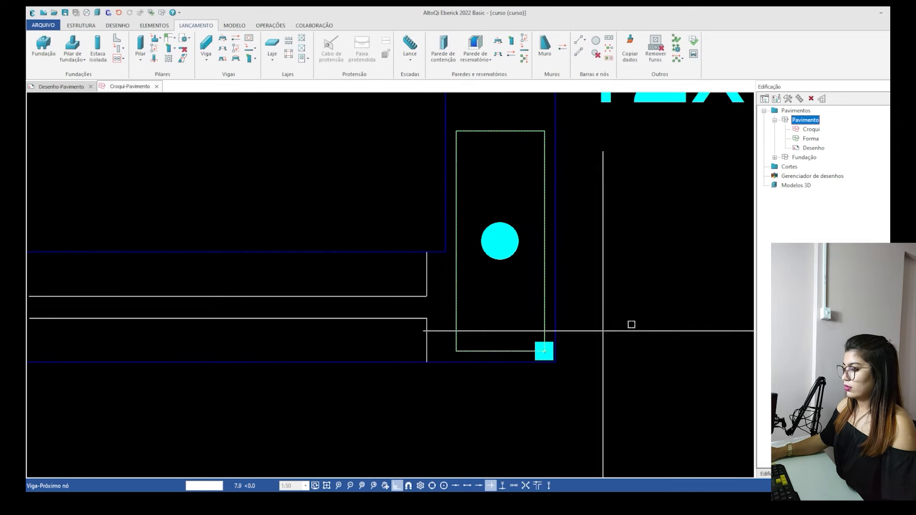
{"action": "scroll", "coordinate": [557, 332], "scroll_direction": "down", "scroll_amount": 3}
{"action": "scroll", "coordinate": [309, 319], "scroll_direction": "up", "scroll_amount": 4}
{"action": "scroll", "coordinate": [309, 319], "scroll_direction": "up", "scroll_amount": 2}
{"action": "left_click", "coordinate": [303, 348]}
{"action": "left_click", "coordinate": [248, 229]}
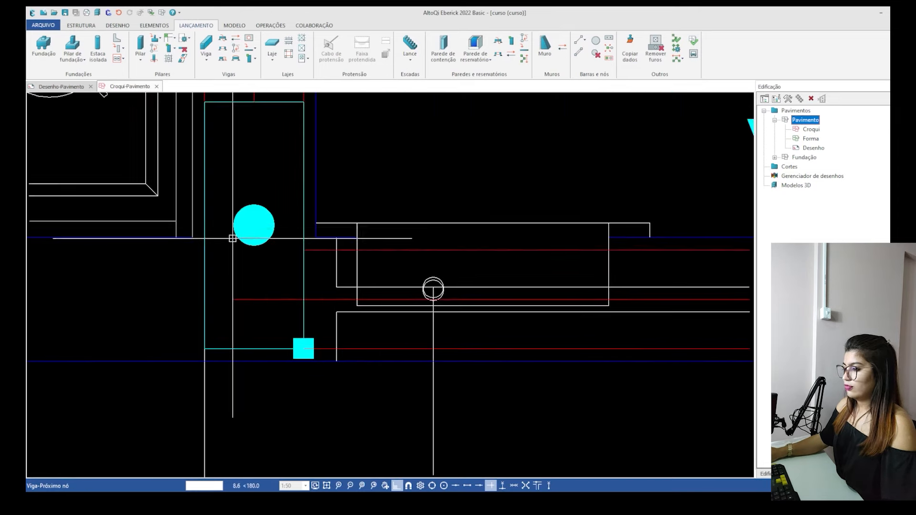
{"action": "right_click", "coordinate": [237, 235]}
Launch a vertical 12x35 cm beam from column P23's lower-right corner up past beam V7, with its body to the left.
{"action": "scroll", "coordinate": [238, 236], "scroll_direction": "down", "scroll_amount": 4}
{"action": "scroll", "coordinate": [392, 420], "scroll_direction": "up", "scroll_amount": 5}
{"action": "left_click", "coordinate": [385, 385]}
{"action": "scroll", "coordinate": [394, 433], "scroll_direction": "down", "scroll_amount": 4}
{"action": "scroll", "coordinate": [401, 430], "scroll_direction": "down", "scroll_amount": 4}
{"action": "scroll", "coordinate": [401, 215], "scroll_direction": "up", "scroll_amount": 3}
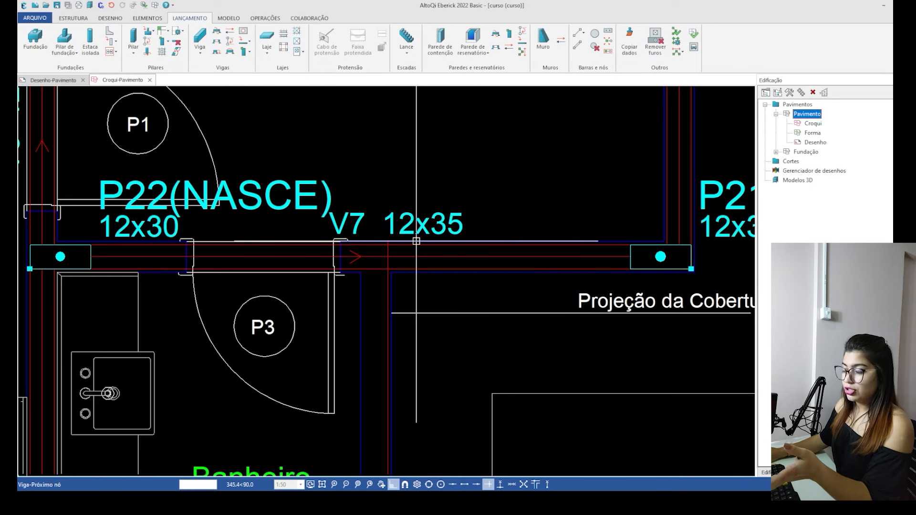
{"action": "scroll", "coordinate": [407, 183], "scroll_direction": "down", "scroll_amount": 3}
{"action": "scroll", "coordinate": [411, 201], "scroll_direction": "up", "scroll_amount": 3}
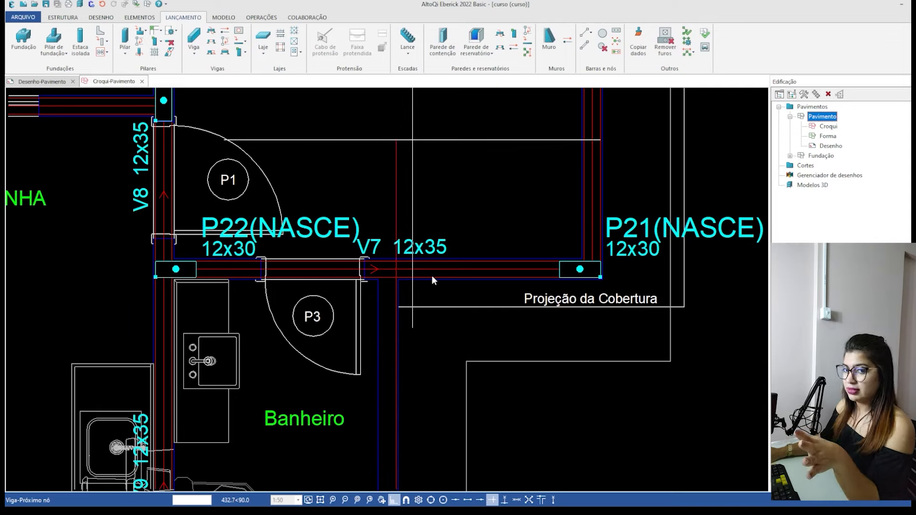
{"action": "left_click", "coordinate": [491, 292]}
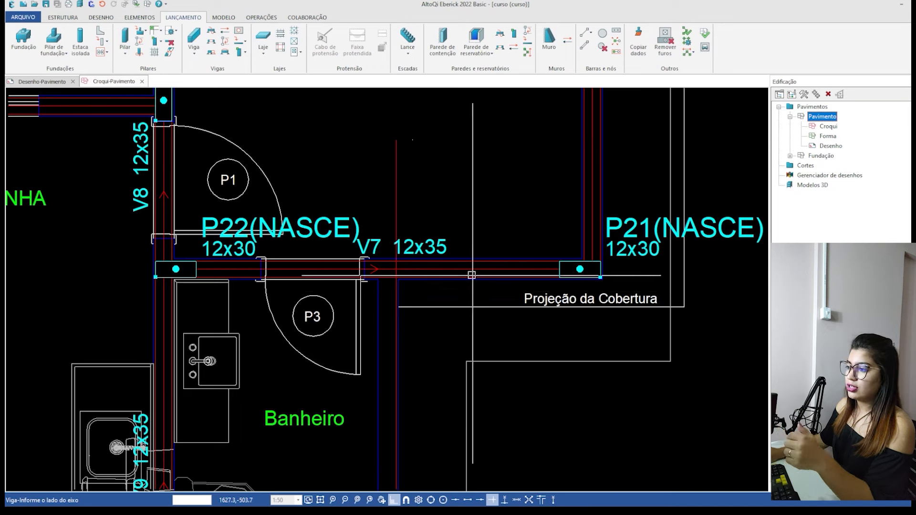
{"action": "left_click", "coordinate": [260, 170]}
{"action": "key", "text": "Escape"}
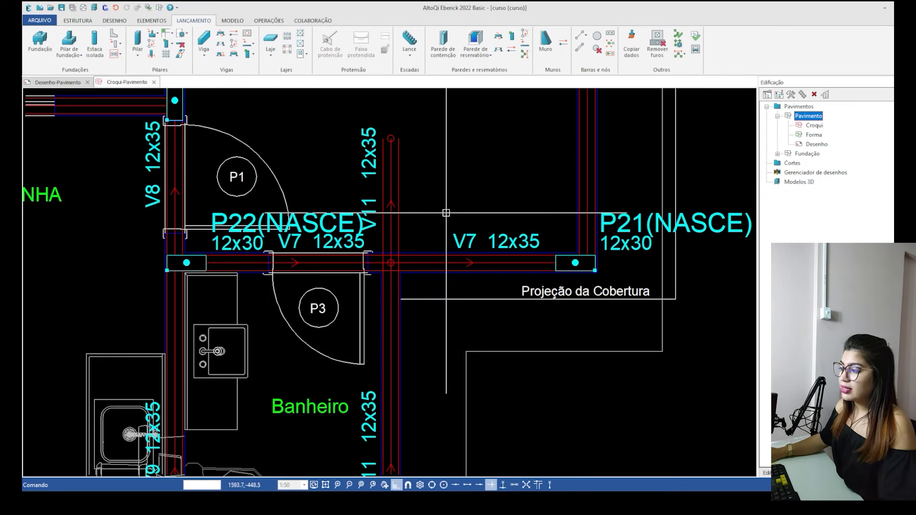
Delete the beam segment overshooting V7, the remaining vertical segment down to P23, and the leftover node on V7.
{"action": "left_click", "coordinate": [391, 186]}
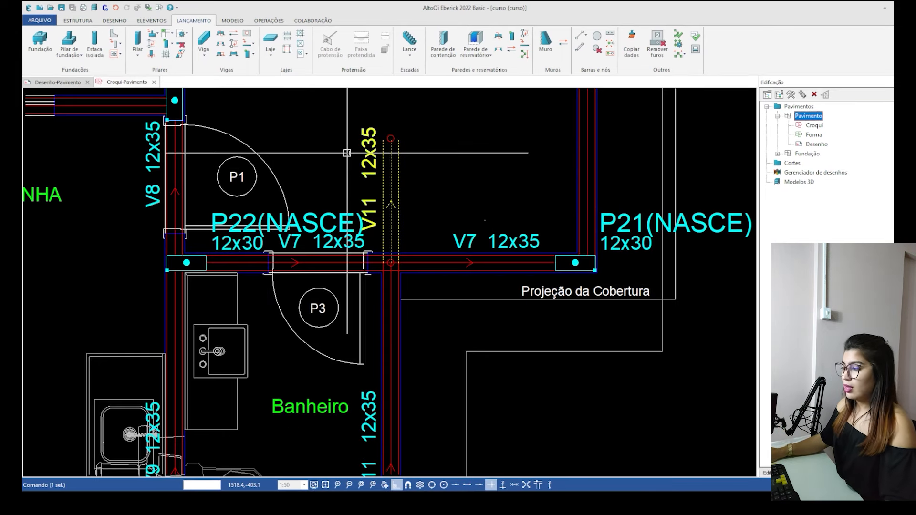
{"action": "key", "text": "Delete"}
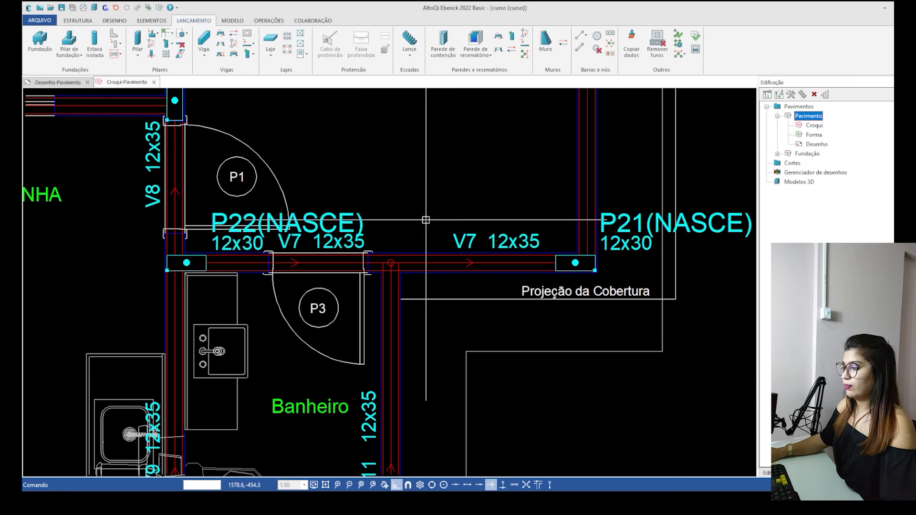
{"action": "middle_click_drag", "start_coordinate": [390, 385], "coordinate": [387, 266]}
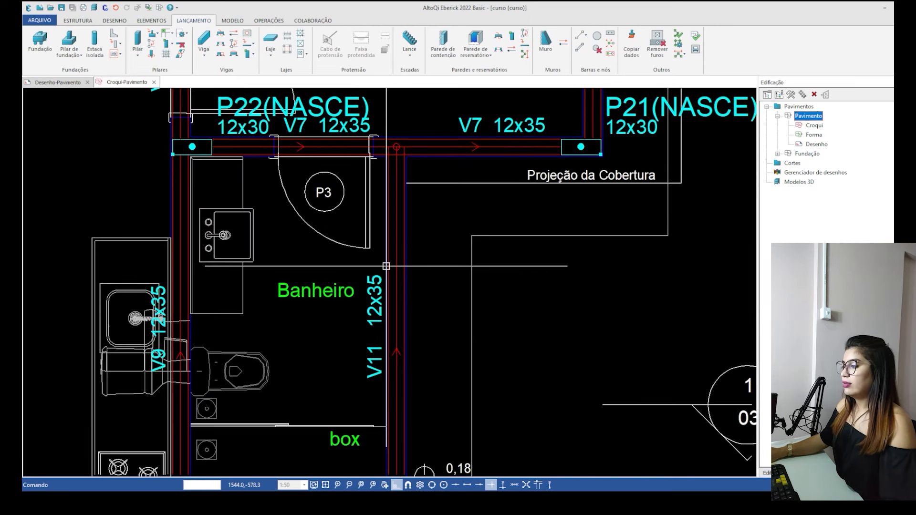
{"action": "left_click", "coordinate": [398, 284]}
{"action": "key", "text": "Delete"}
{"action": "middle_click_drag", "start_coordinate": [349, 188], "coordinate": [321, 290]}
{"action": "left_click", "coordinate": [367, 249]}
{"action": "key", "text": "Delete"}
{"action": "middle_click_drag", "start_coordinate": [393, 382], "coordinate": [402, 263]}
Launch a vertical 12x35 cm beam from column P23's lower-right corner to beam V7 using the perpendicular snap, with its body to the left.
{"action": "scroll", "coordinate": [401, 263], "scroll_direction": "up", "scroll_amount": 2}
{"action": "scroll", "coordinate": [303, 249], "scroll_direction": "down", "scroll_amount": 3}
{"action": "middle_click_drag", "start_coordinate": [335, 319], "coordinate": [350, 244]}
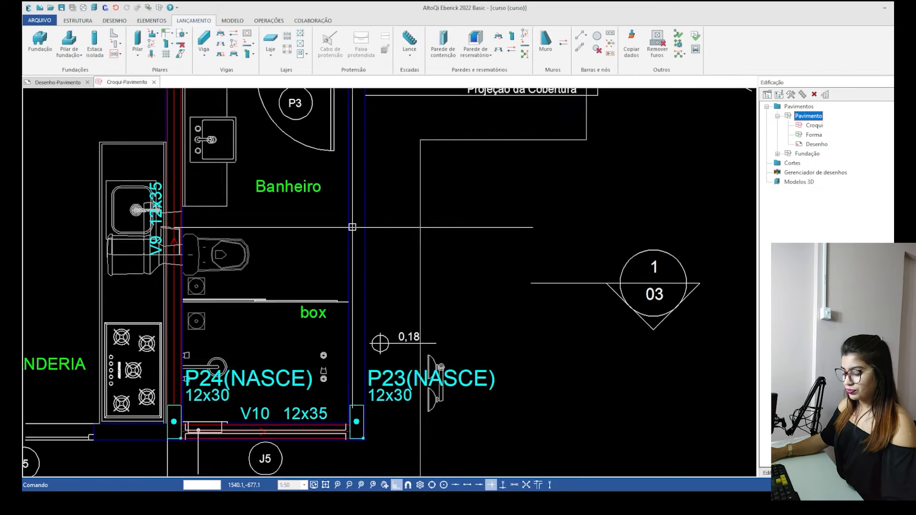
{"action": "scroll", "coordinate": [351, 243], "scroll_direction": "down", "scroll_amount": 2}
{"action": "type", "text": "v"}
{"action": "key", "text": "Return"}
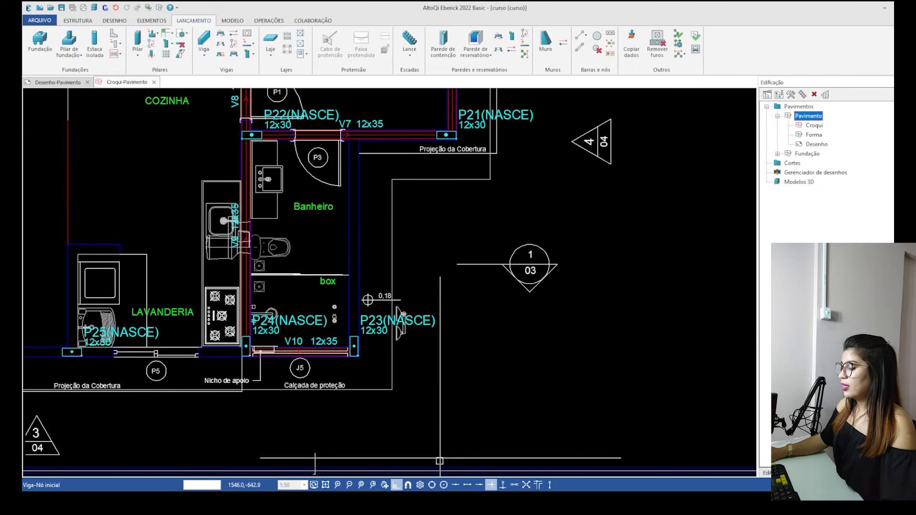
{"action": "scroll", "coordinate": [347, 348], "scroll_direction": "up", "scroll_amount": 5}
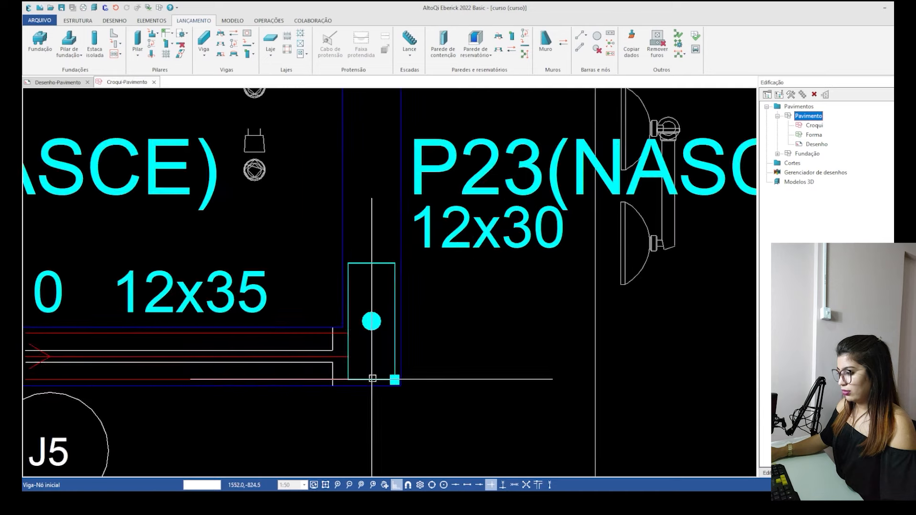
{"action": "left_click", "coordinate": [395, 381]}
{"action": "scroll", "coordinate": [395, 380], "scroll_direction": "down", "scroll_amount": 6}
{"action": "middle_click_drag", "start_coordinate": [371, 154], "coordinate": [371, 205]}
{"action": "scroll", "coordinate": [371, 205], "scroll_direction": "up", "scroll_amount": 5}
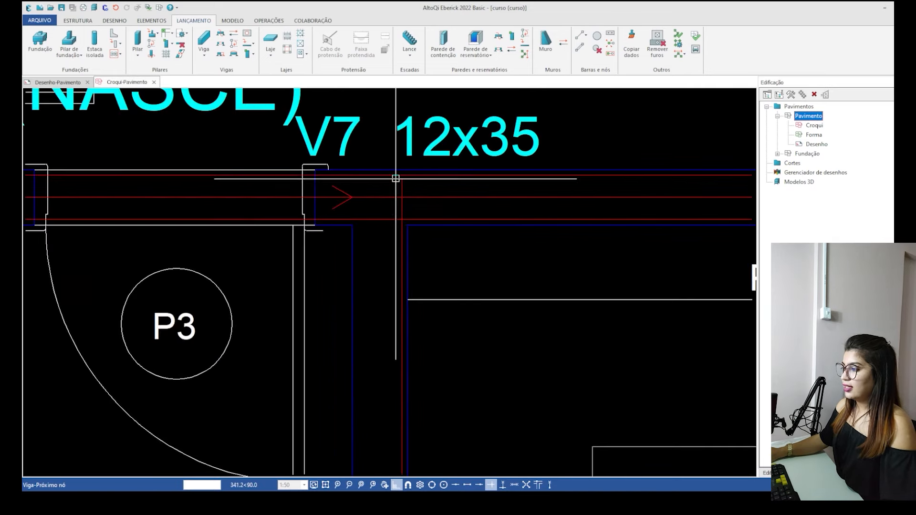
{"action": "left_click", "coordinate": [505, 484]}
{"action": "left_click", "coordinate": [402, 197]}
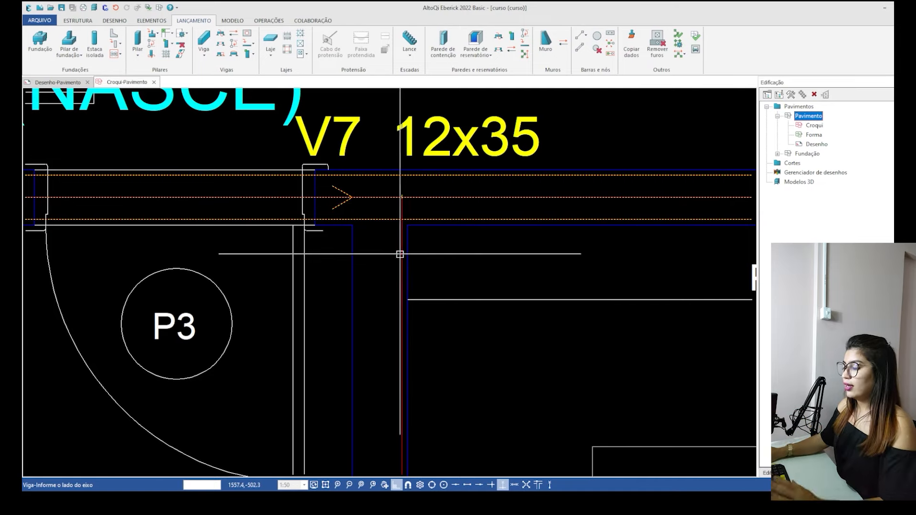
{"action": "left_click", "coordinate": [235, 237]}
{"action": "key", "text": "Escape"}
{"action": "scroll", "coordinate": [370, 172], "scroll_direction": "down", "scroll_amount": 8}
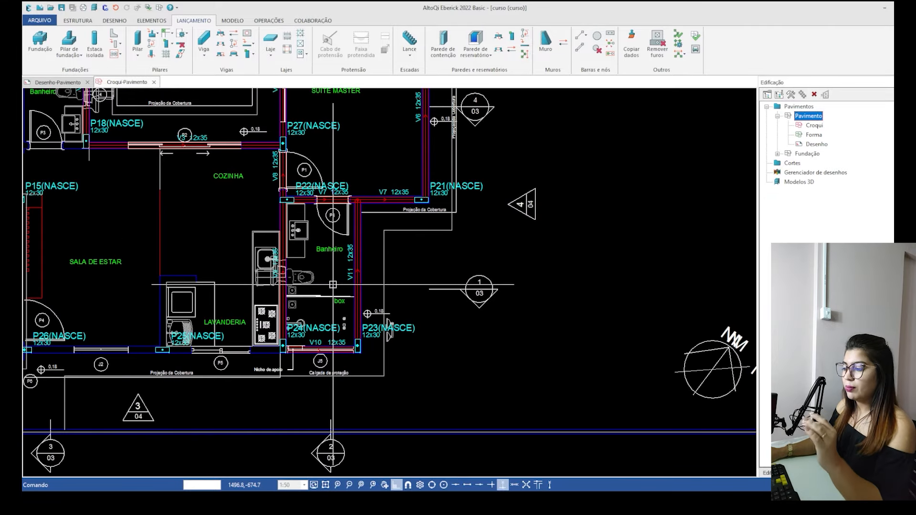
Launch a horizontal 12x35 cm beam from column P24's lower-right corner through P25 to column P26, with its body above the axis.
{"action": "scroll", "coordinate": [270, 352], "scroll_direction": "up", "scroll_amount": 3}
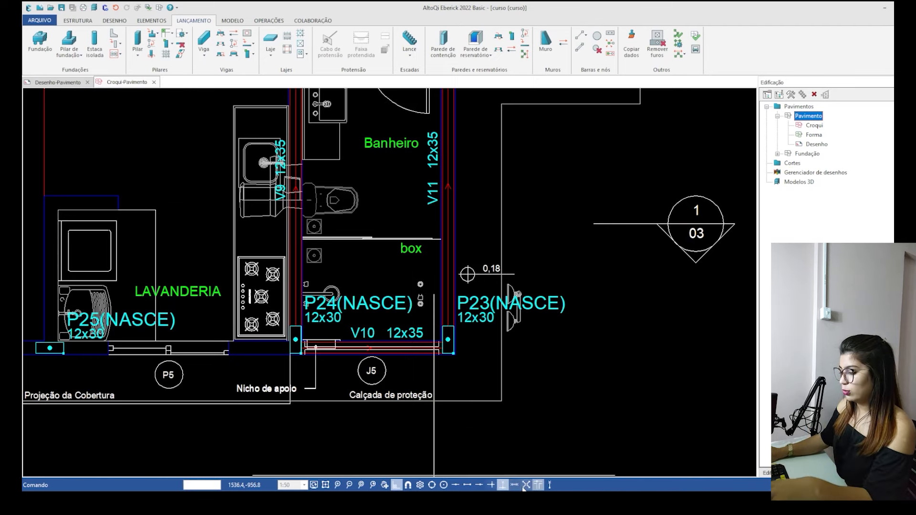
{"action": "left_click", "coordinate": [505, 485]}
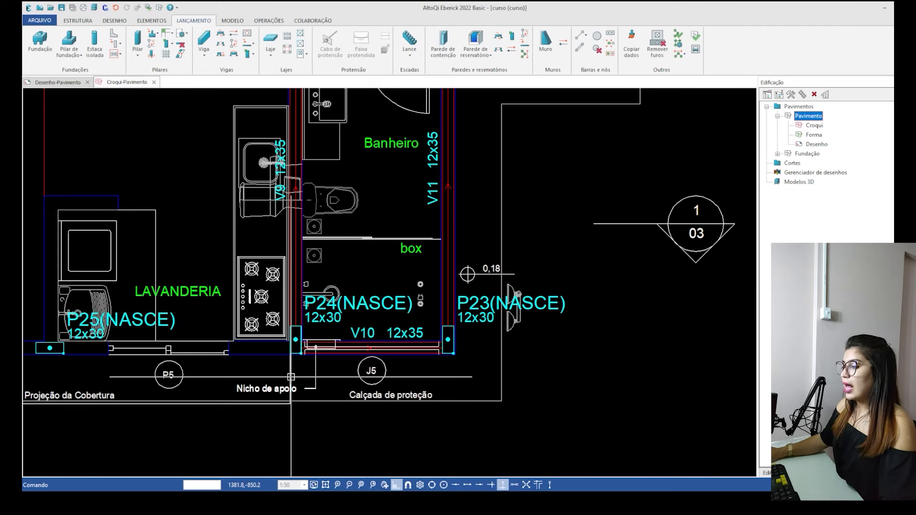
{"action": "middle_click_drag", "start_coordinate": [280, 364], "coordinate": [385, 326]}
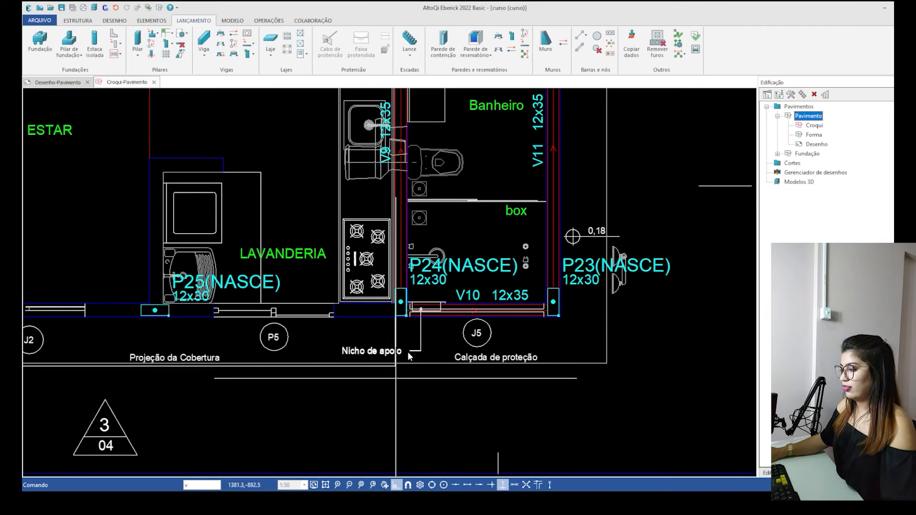
{"action": "scroll", "coordinate": [382, 311], "scroll_direction": "up", "scroll_amount": 6}
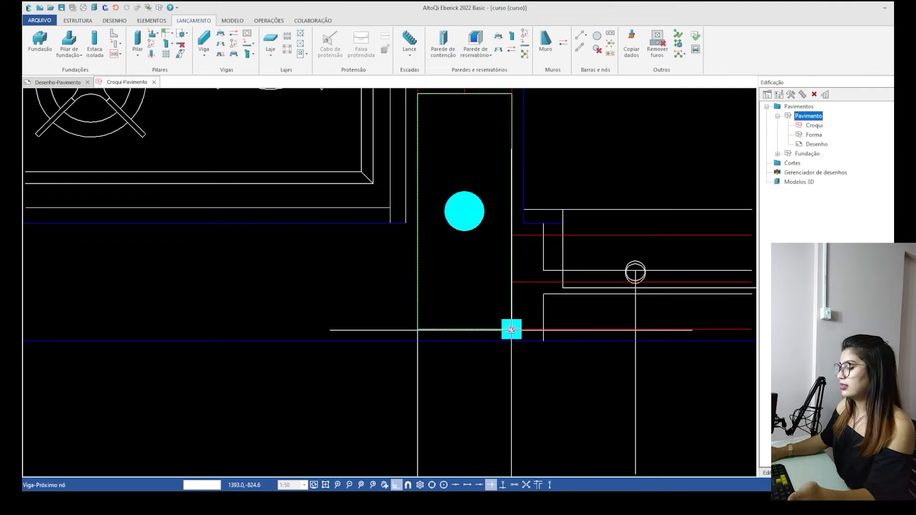
{"action": "scroll", "coordinate": [511, 330], "scroll_direction": "down", "scroll_amount": 4}
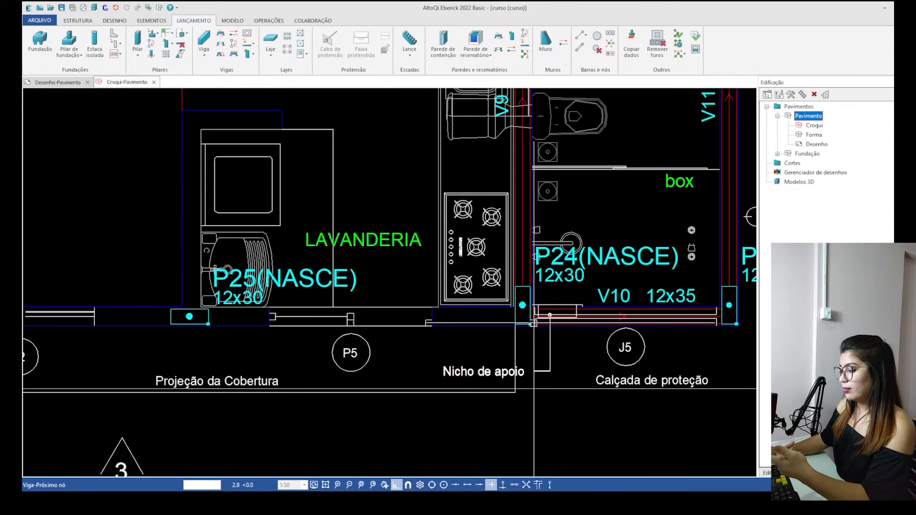
{"action": "middle_click_drag", "start_coordinate": [148, 336], "coordinate": [354, 271]}
{"action": "scroll", "coordinate": [365, 285], "scroll_direction": "up", "scroll_amount": 4}
{"action": "scroll", "coordinate": [444, 245], "scroll_direction": "up", "scroll_amount": 4}
{"action": "scroll", "coordinate": [444, 245], "scroll_direction": "down", "scroll_amount": 6}
{"action": "scroll", "coordinate": [444, 246], "scroll_direction": "down", "scroll_amount": 3}
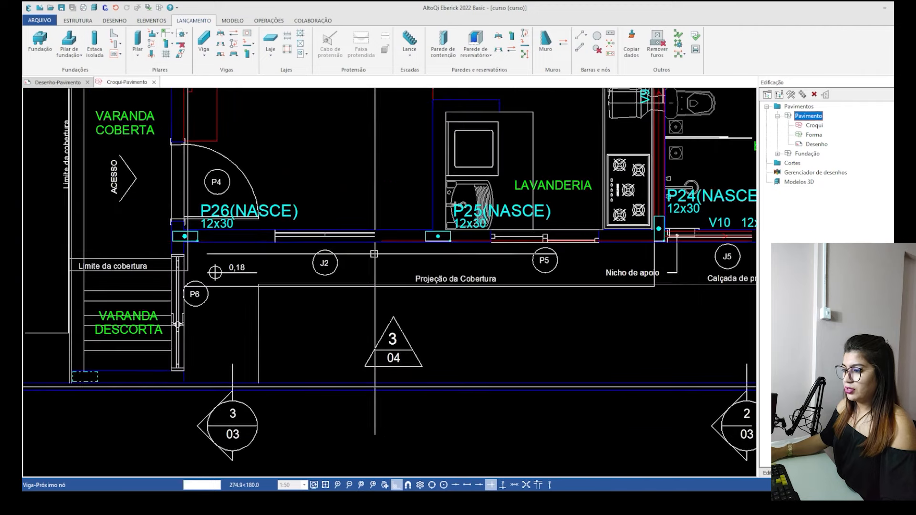
{"action": "scroll", "coordinate": [147, 254], "scroll_direction": "up", "scroll_amount": 6}
{"action": "scroll", "coordinate": [146, 215], "scroll_direction": "down", "scroll_amount": 6}
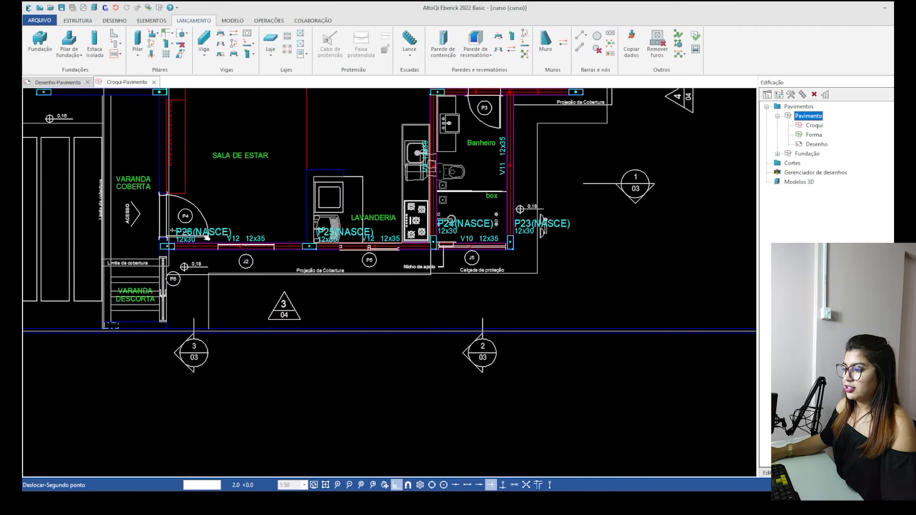
Launch a vertical 12x35 cm beam from column P26's lower-left corner up across beam V1, with its body to the right.
{"action": "scroll", "coordinate": [157, 236], "scroll_direction": "up", "scroll_amount": 6}
{"action": "scroll", "coordinate": [257, 372], "scroll_direction": "down", "scroll_amount": 5}
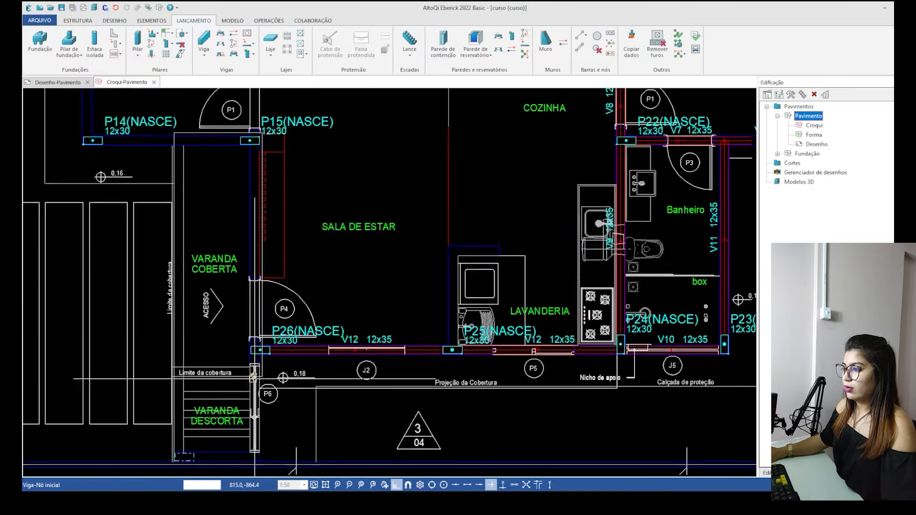
{"action": "scroll", "coordinate": [253, 376], "scroll_direction": "down", "scroll_amount": 3}
{"action": "scroll", "coordinate": [193, 299], "scroll_direction": "up", "scroll_amount": 6}
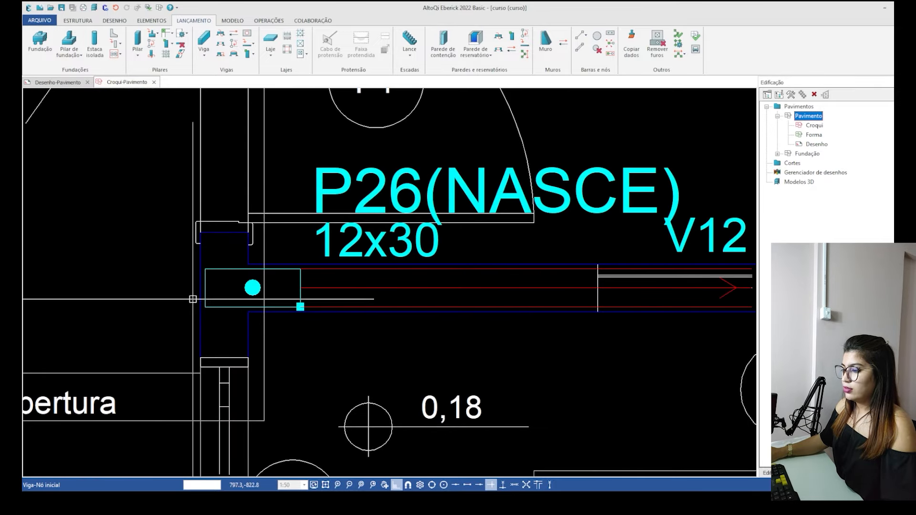
{"action": "scroll", "coordinate": [193, 300], "scroll_direction": "up", "scroll_amount": 2}
{"action": "scroll", "coordinate": [208, 310], "scroll_direction": "down", "scroll_amount": 5}
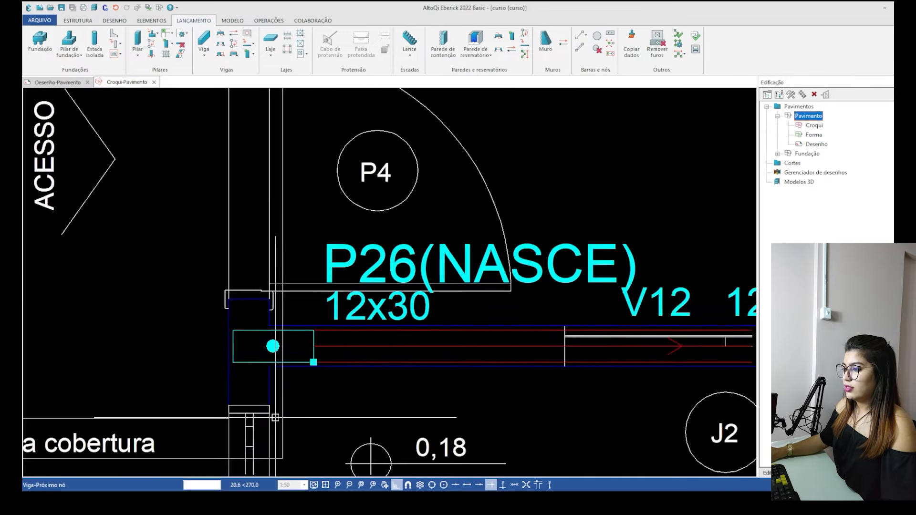
{"action": "scroll", "coordinate": [261, 282], "scroll_direction": "up", "scroll_amount": 3}
{"action": "scroll", "coordinate": [262, 282], "scroll_direction": "up", "scroll_amount": 4}
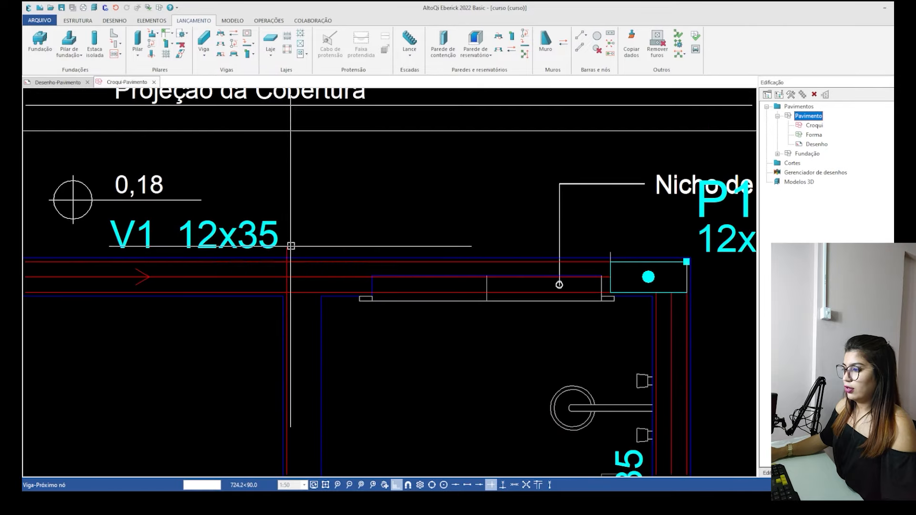
{"action": "left_click", "coordinate": [501, 289]}
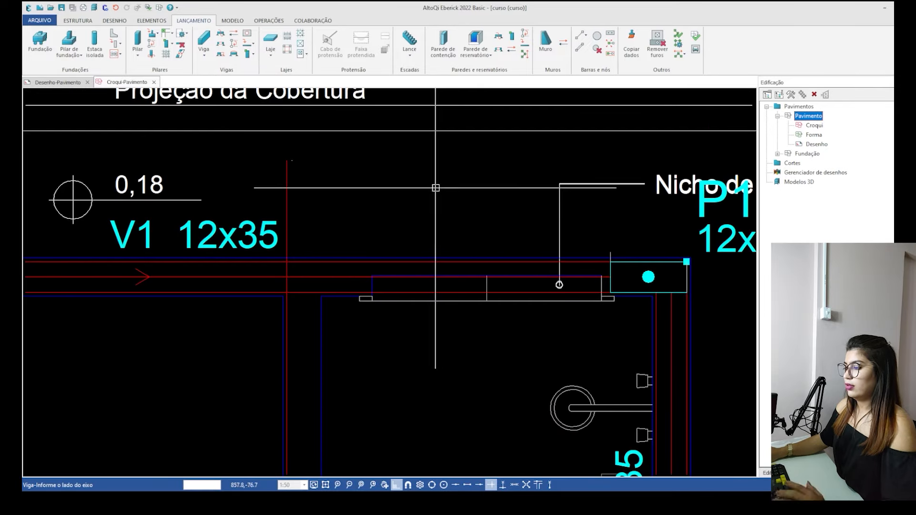
{"action": "left_click", "coordinate": [522, 200]}
{"action": "key", "text": "Escape"}
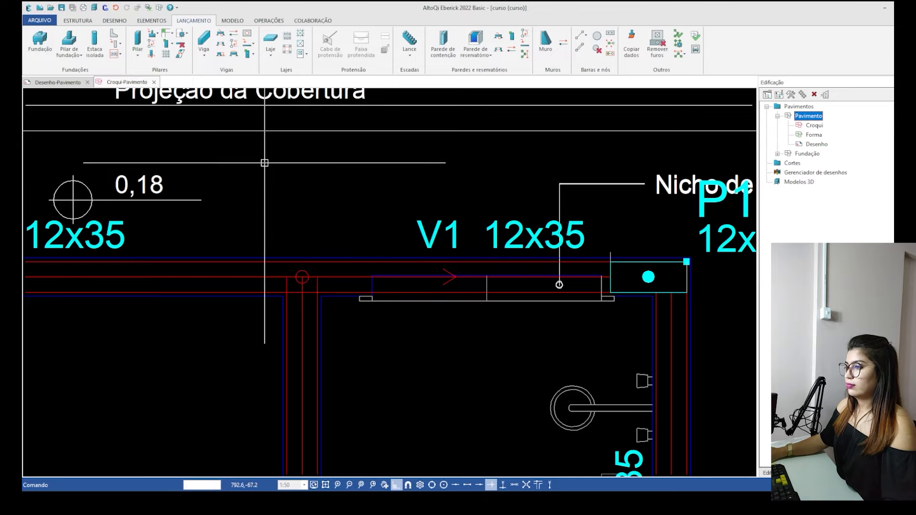
Launch a horizontal 12x35 cm beam from column P15's upper-right corner across column P14, with its body below the axis.
{"action": "scroll", "coordinate": [286, 171], "scroll_direction": "down", "scroll_amount": 4}
{"action": "scroll", "coordinate": [342, 388], "scroll_direction": "up", "scroll_amount": 1}
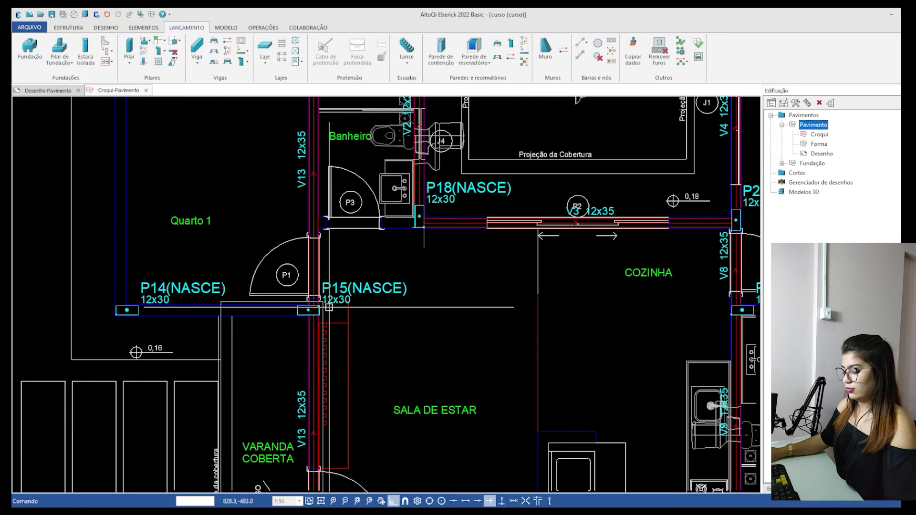
{"action": "key", "text": "Return"}
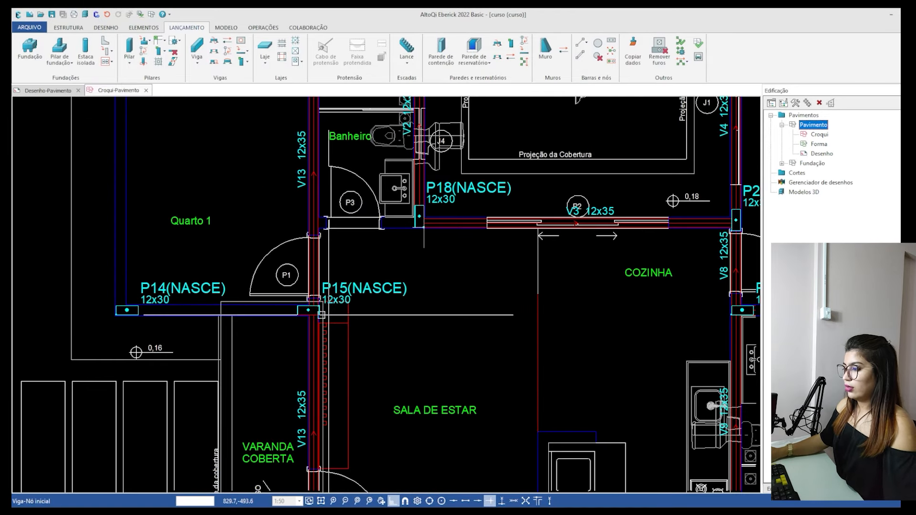
{"action": "scroll", "coordinate": [316, 312], "scroll_direction": "up", "scroll_amount": 5}
{"action": "left_click", "coordinate": [401, 235]}
{"action": "scroll", "coordinate": [401, 235], "scroll_direction": "down", "scroll_amount": 6}
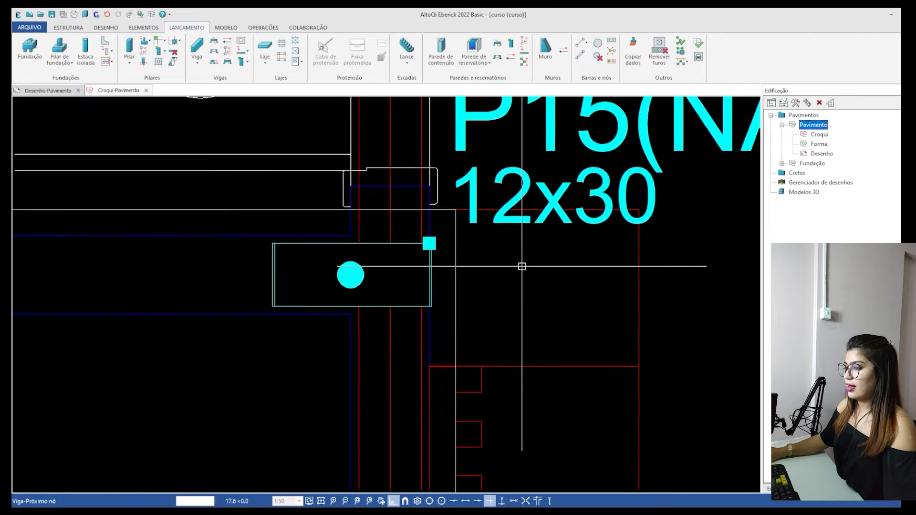
{"action": "left_click", "coordinate": [113, 236]}
{"action": "key", "text": "Return"}
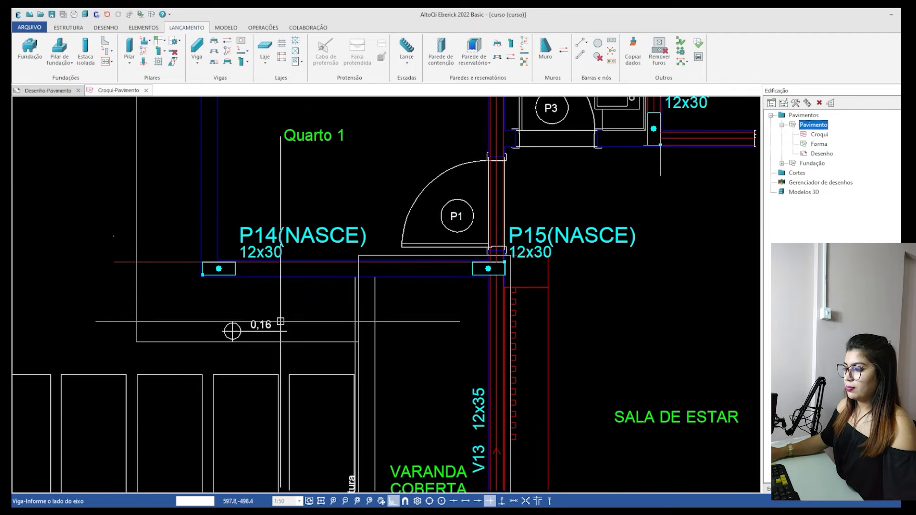
{"action": "left_click", "coordinate": [285, 423]}
{"action": "middle_click_drag", "start_coordinate": [255, 295], "coordinate": [289, 398]}
{"action": "left_click", "coordinate": [204, 368]}
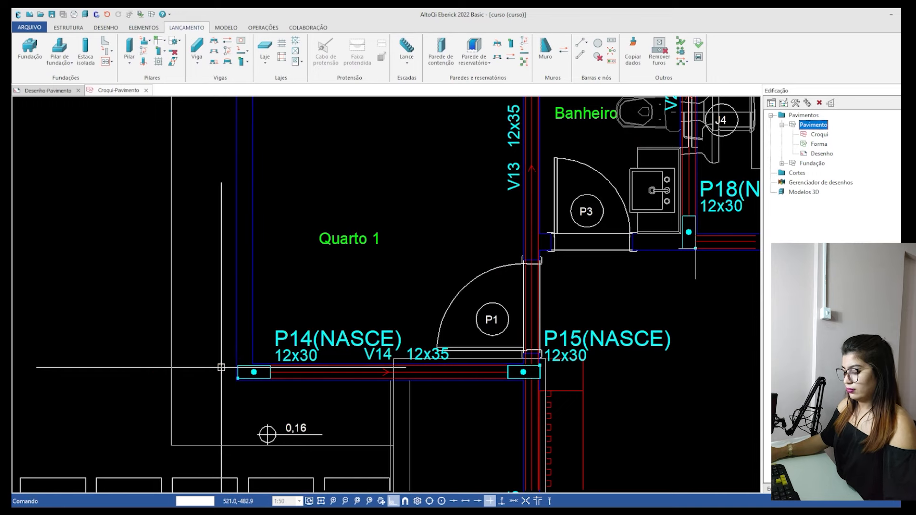
Launch a vertical 12x35 cm beam along the left edges of columns P14 and P16, with its body to the right.
{"action": "scroll", "coordinate": [221, 368], "scroll_direction": "down", "scroll_amount": 2}
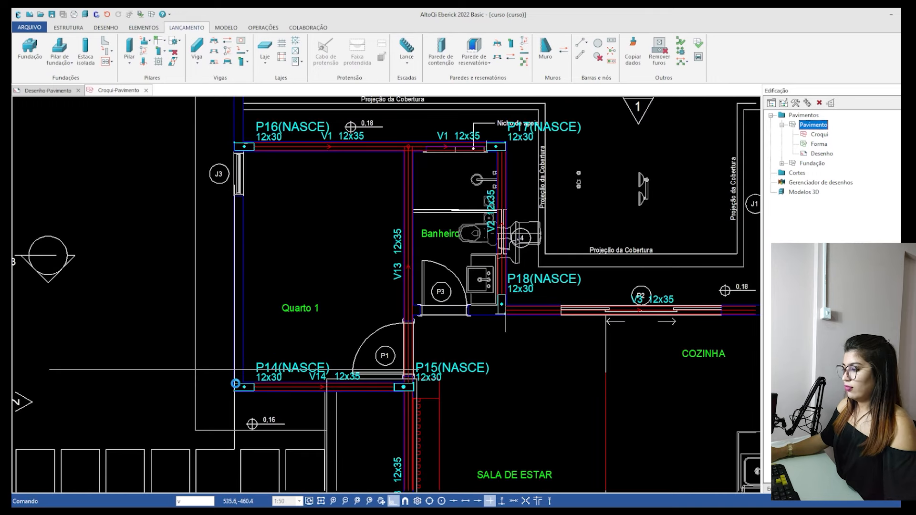
{"action": "scroll", "coordinate": [234, 400], "scroll_direction": "up", "scroll_amount": 3}
{"action": "left_click", "coordinate": [212, 418]}
{"action": "scroll", "coordinate": [225, 446], "scroll_direction": "down", "scroll_amount": 2}
{"action": "scroll", "coordinate": [222, 451], "scroll_direction": "down", "scroll_amount": 3}
{"action": "scroll", "coordinate": [237, 294], "scroll_direction": "up", "scroll_amount": 5}
{"action": "scroll", "coordinate": [265, 289], "scroll_direction": "up", "scroll_amount": 2}
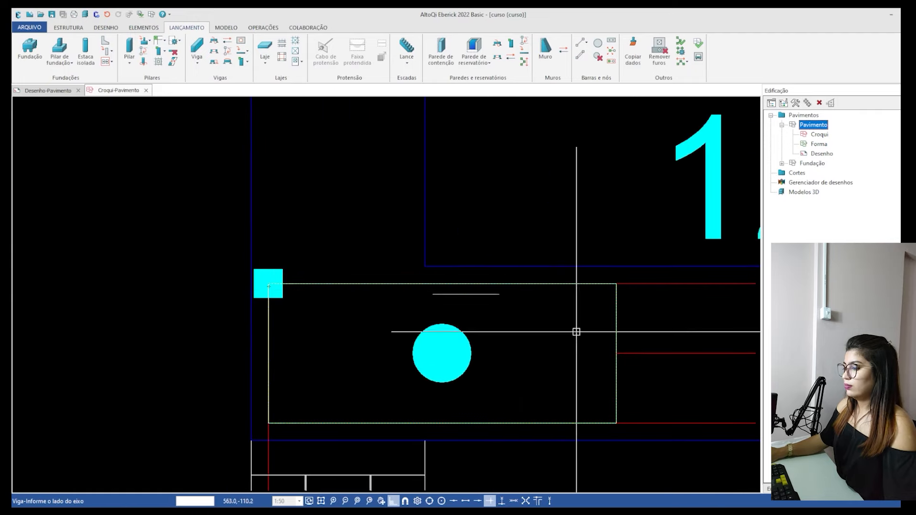
{"action": "scroll", "coordinate": [127, 248], "scroll_direction": "down", "scroll_amount": 3}
{"action": "right_click", "coordinate": [231, 253]}
{"action": "scroll", "coordinate": [176, 245], "scroll_direction": "down", "scroll_amount": 5}
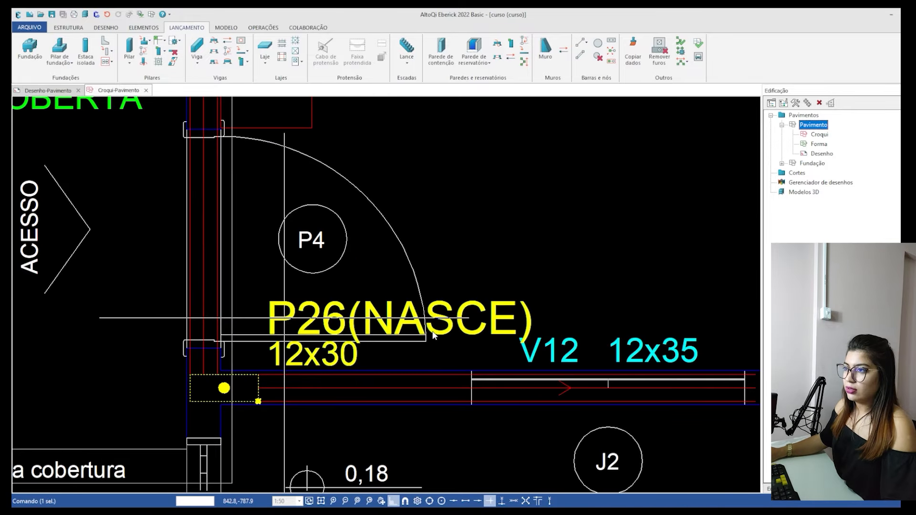
{"action": "key", "text": "Escape"}
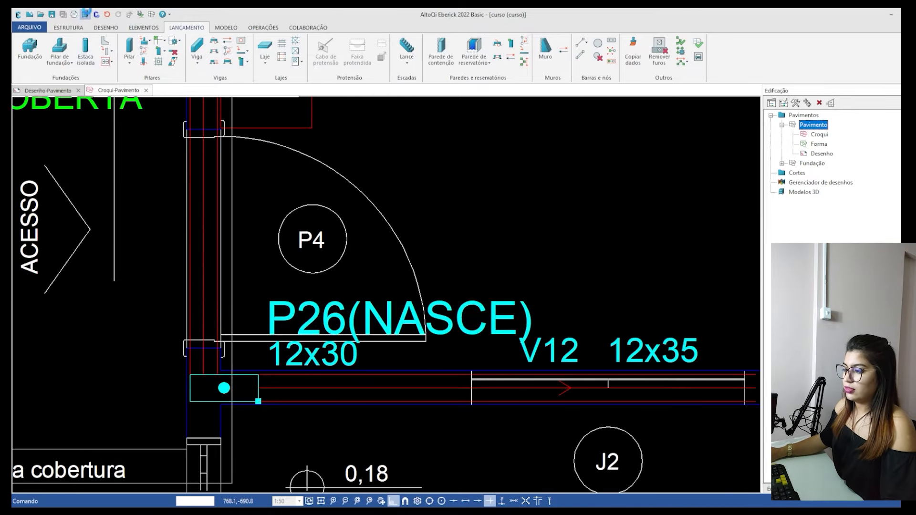
Open the building's 3D frame view and examine the launched beams.
{"action": "left_click", "coordinate": [85, 14]}
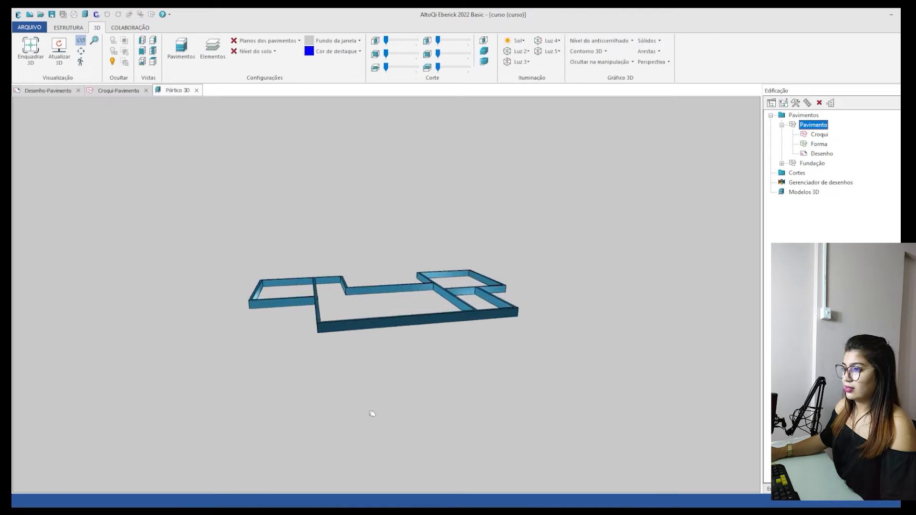
{"action": "left_click_drag", "start_coordinate": [373, 413], "coordinate": [315, 257]}
{"action": "left_click", "coordinate": [69, 31]}
{"action": "left_click", "coordinate": [96, 28]}
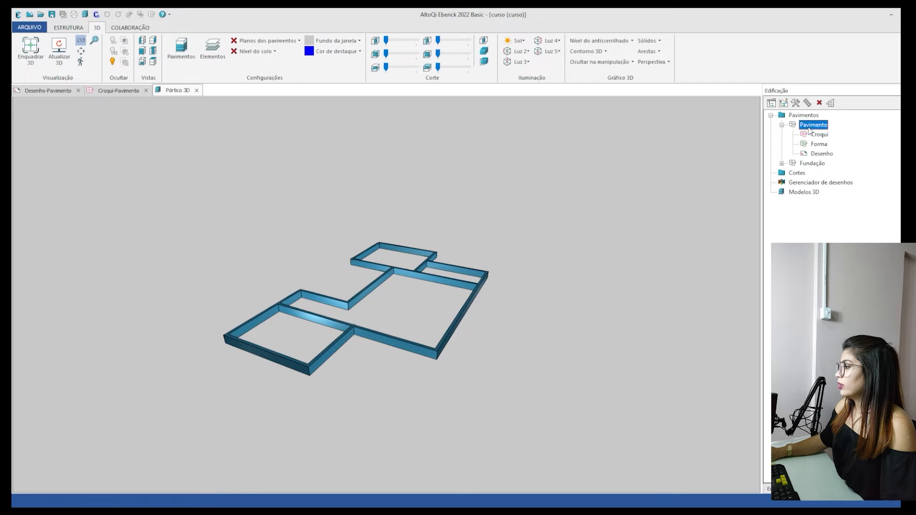
Reopen the Pavimento floor's Croqui.
{"action": "double_click", "coordinate": [819, 134]}
{"action": "scroll", "coordinate": [377, 309], "scroll_direction": "down", "scroll_amount": 3}
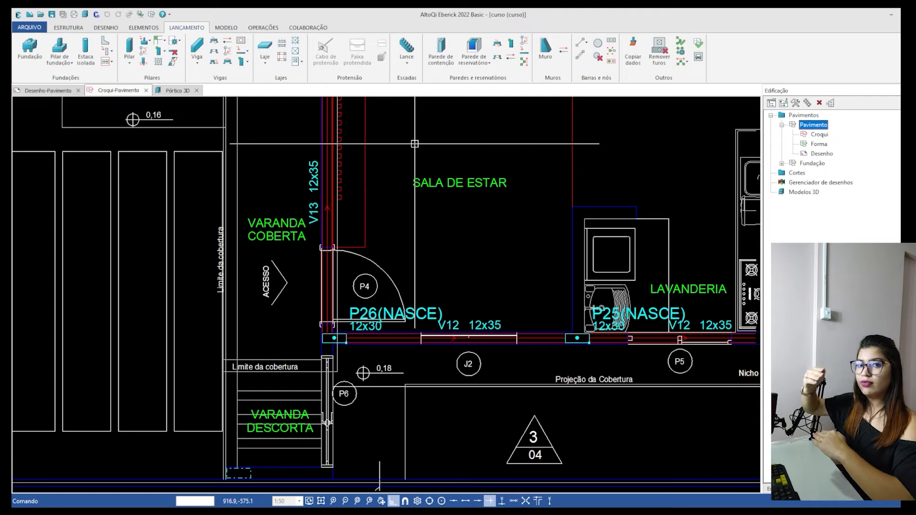
{"action": "scroll", "coordinate": [129, 256], "scroll_direction": "down", "scroll_amount": 3}
{"action": "scroll", "coordinate": [128, 256], "scroll_direction": "down", "scroll_amount": 4}
{"action": "scroll", "coordinate": [263, 342], "scroll_direction": "up", "scroll_amount": 1}
{"action": "left_click_drag", "start_coordinate": [554, 397], "coordinate": [135, 134]}
{"action": "type", "text": "cpp"}
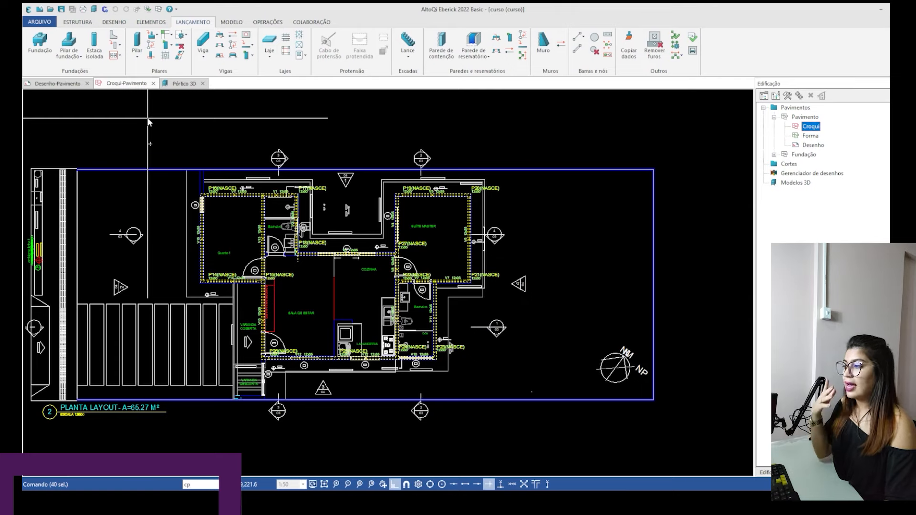
{"action": "key", "text": "Return"}
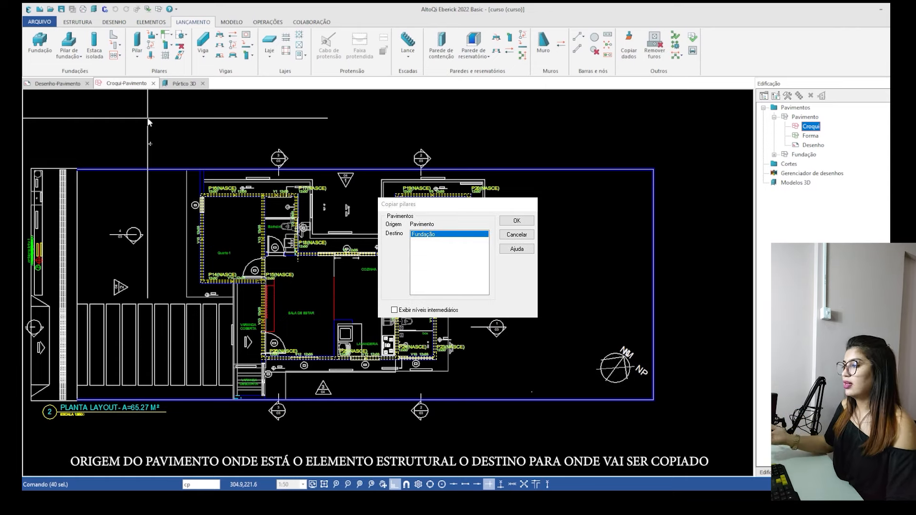
{"action": "key", "text": "Return"}
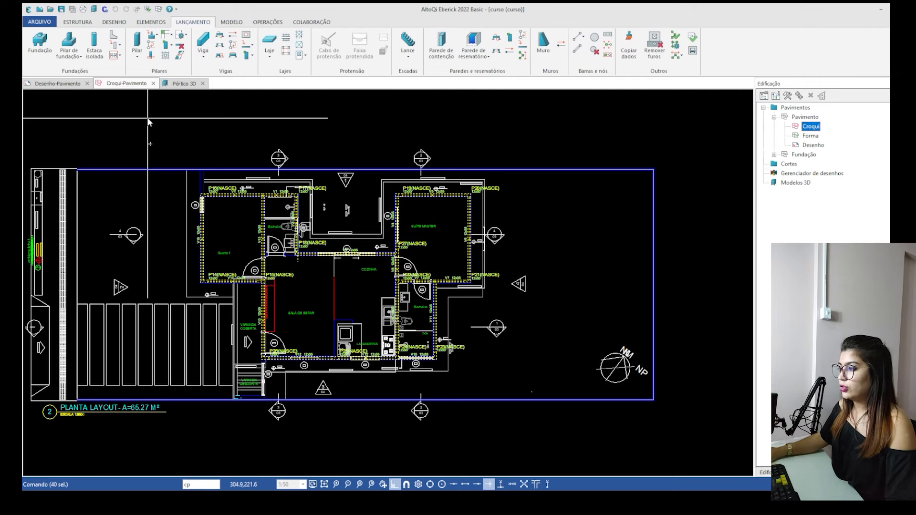
{"action": "key", "text": "Escape"}
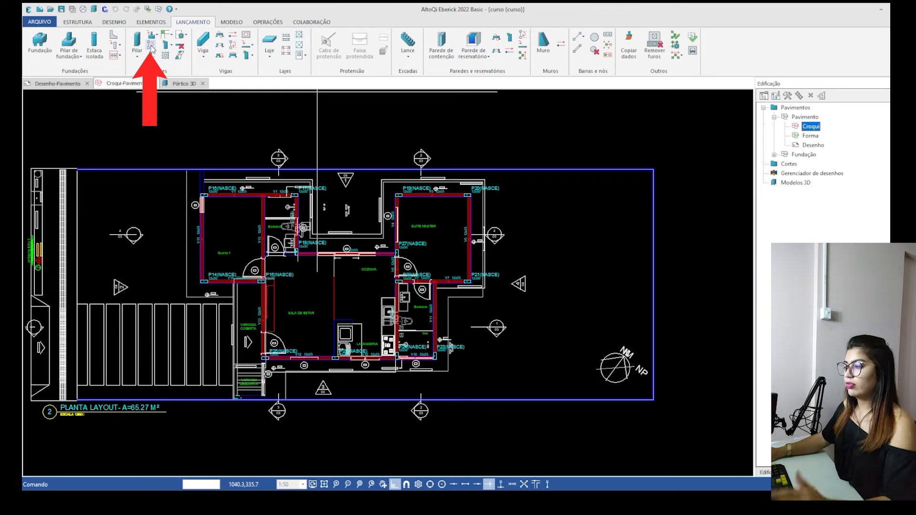
Select all structural elements on the Croqui and copy the columns from Pavimento to the Fundação floor.
{"action": "left_click_drag", "start_coordinate": [547, 388], "coordinate": [167, 149]}
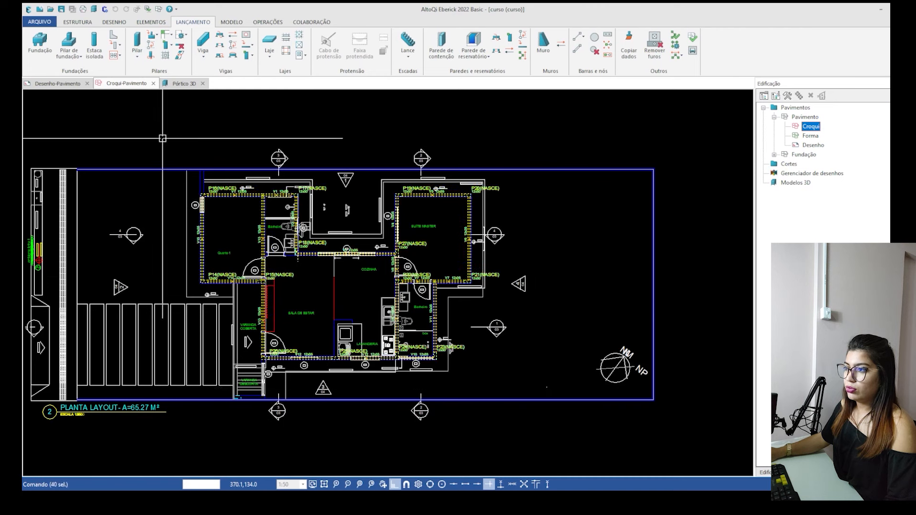
{"action": "left_click", "coordinate": [151, 45]}
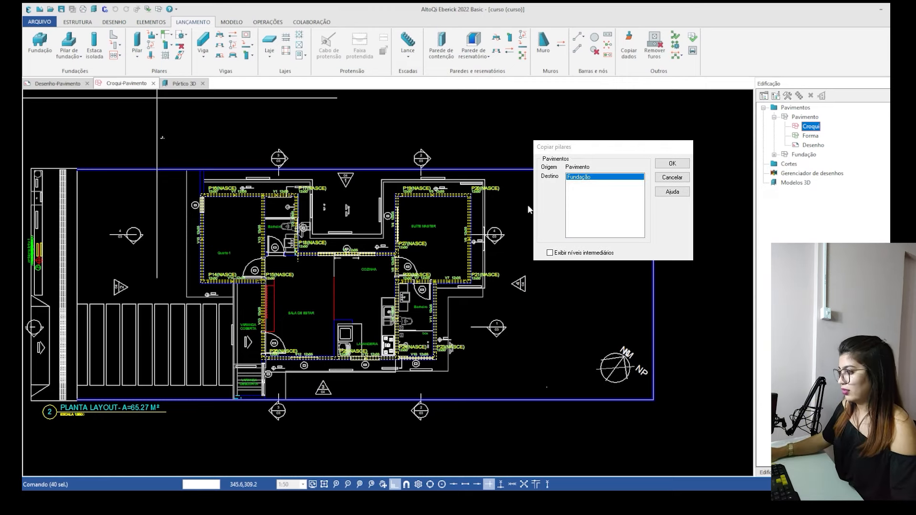
{"action": "key", "text": "Return"}
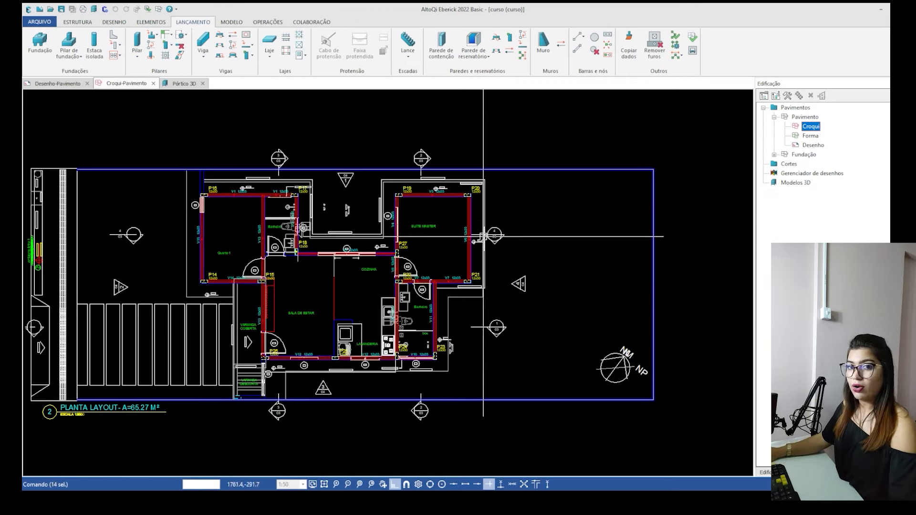
Open the 3D frame view and examine the columns copied down to the foundation.
{"action": "left_click", "coordinate": [94, 8]}
{"action": "left_click_drag", "start_coordinate": [329, 329], "coordinate": [370, 293]}
{"action": "left_click", "coordinate": [380, 285]}
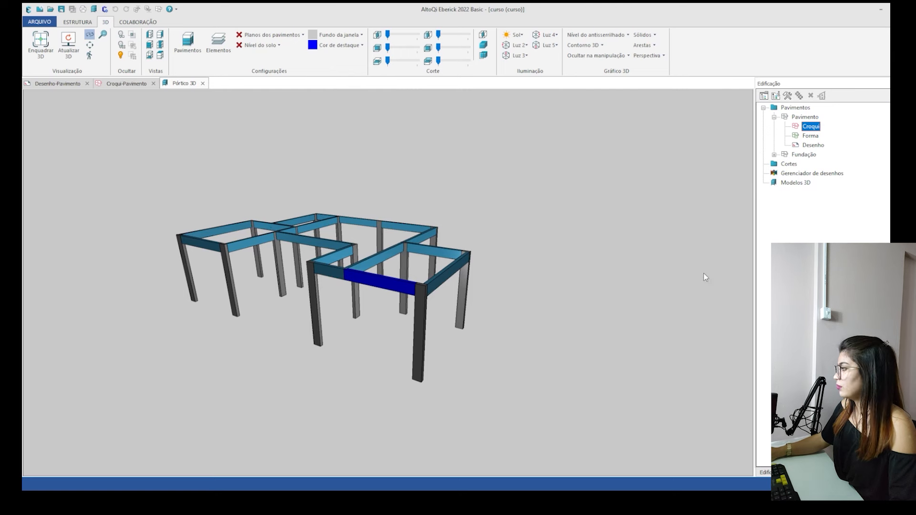
Return to the Pavimento Croqui, select all structural elements and copy the beams to the Fundação floor.
{"action": "double_click", "coordinate": [810, 128]}
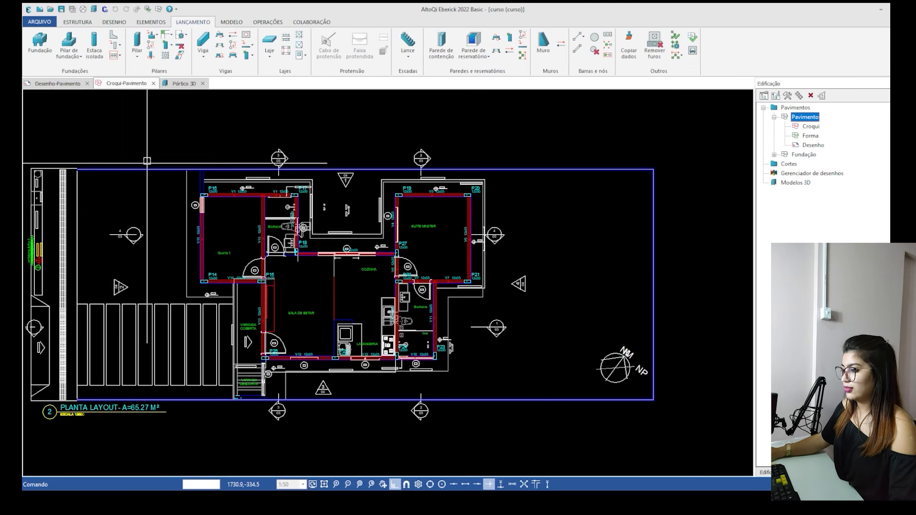
{"action": "left_click_drag", "start_coordinate": [466, 362], "coordinate": [529, 371]}
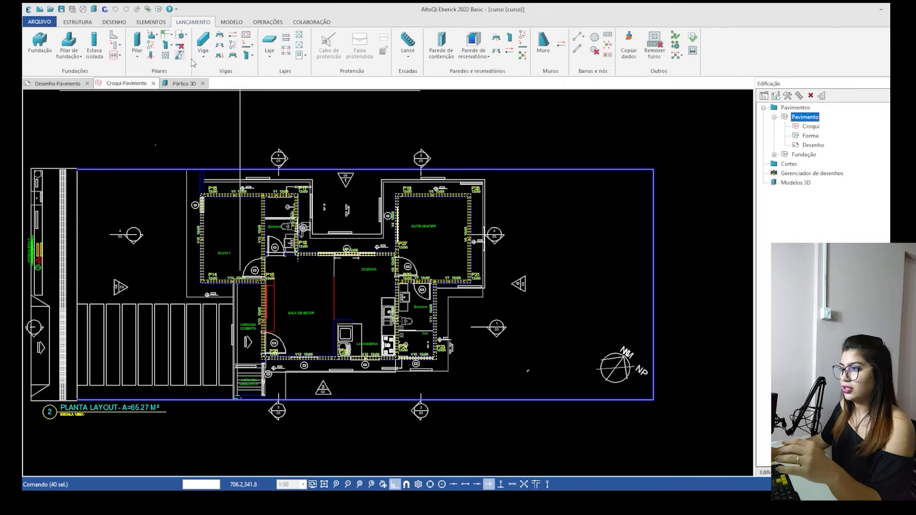
{"action": "left_click", "coordinate": [232, 45]}
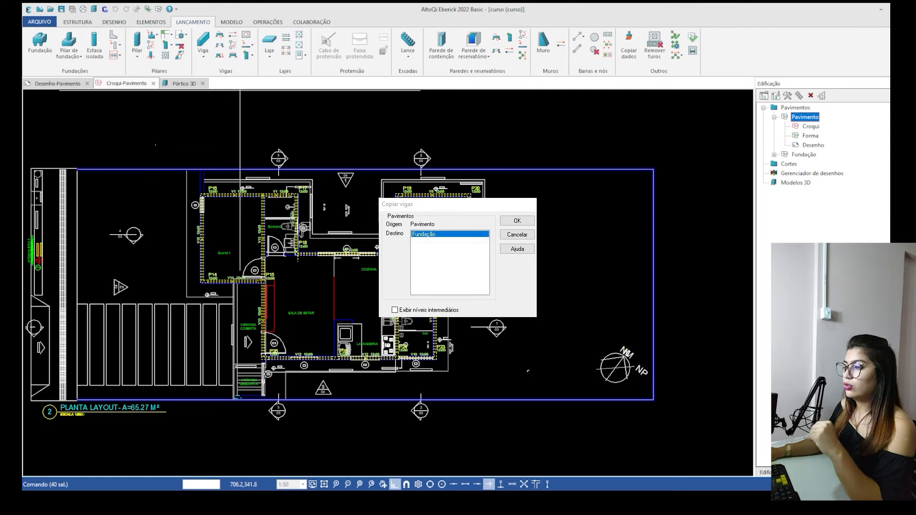
{"action": "key", "text": "Return"}
Update the 3D frame view and examine the beams copied to the foundation level.
{"action": "left_click", "coordinate": [93, 11]}
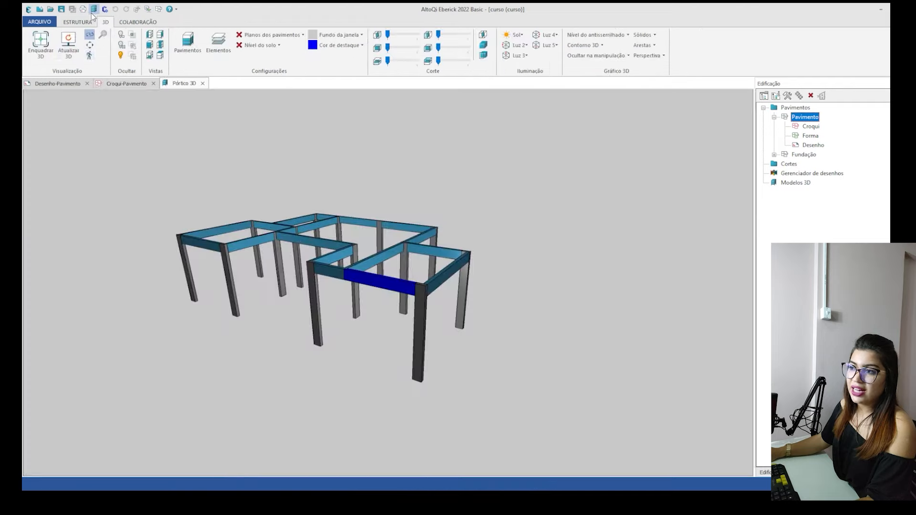
{"action": "left_click", "coordinate": [75, 46]}
{"action": "left_click_drag", "start_coordinate": [321, 393], "coordinate": [359, 336]}
{"action": "left_click", "coordinate": [271, 332]}
{"action": "left_click_drag", "start_coordinate": [264, 361], "coordinate": [276, 337]}
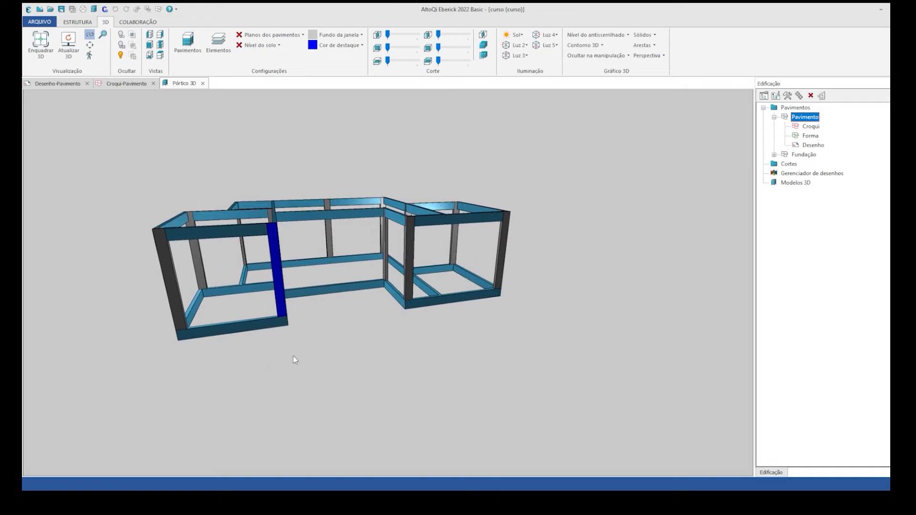